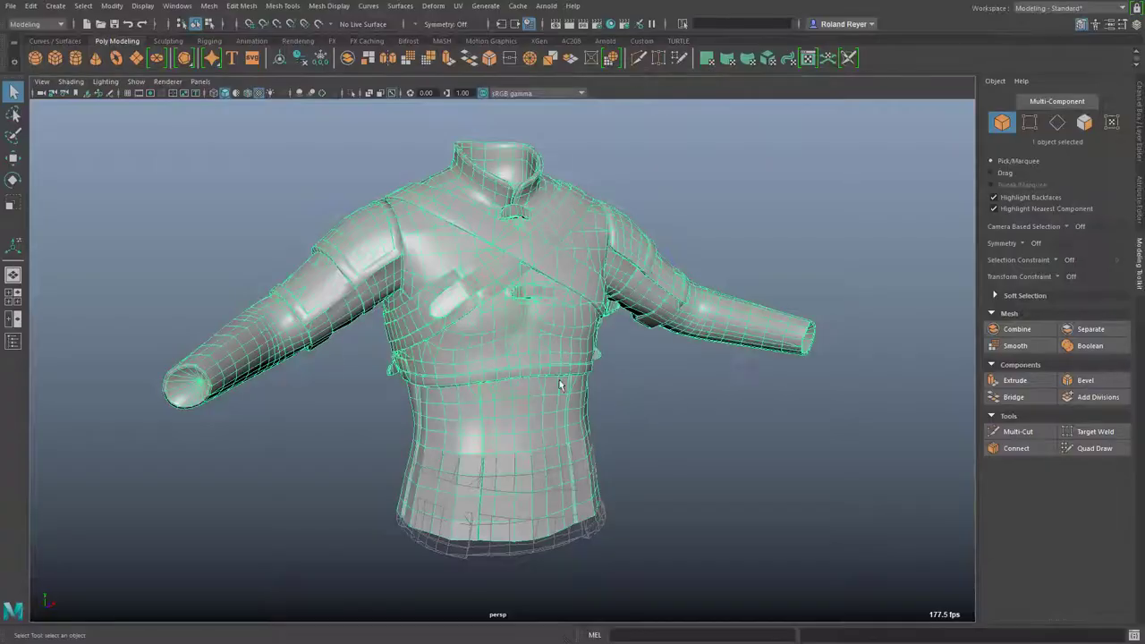
alt+drag(752, 500, 635, 464)
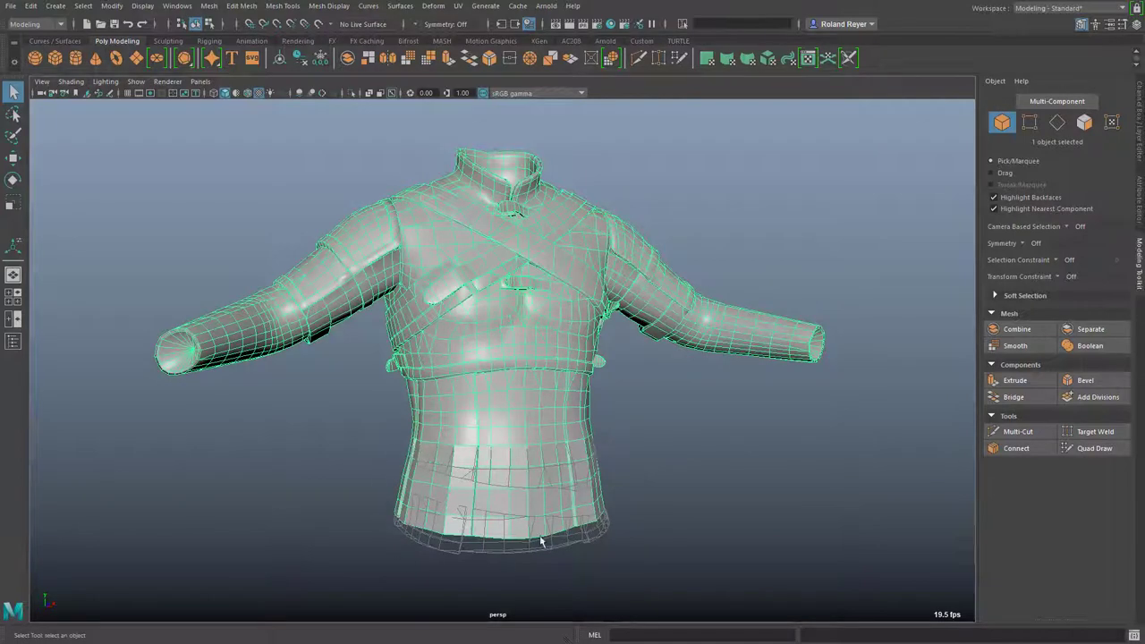
alt+drag(506, 549, 710, 548)
alt+right_drag(825, 558, 564, 437)
alt+drag(564, 437, 616, 518)
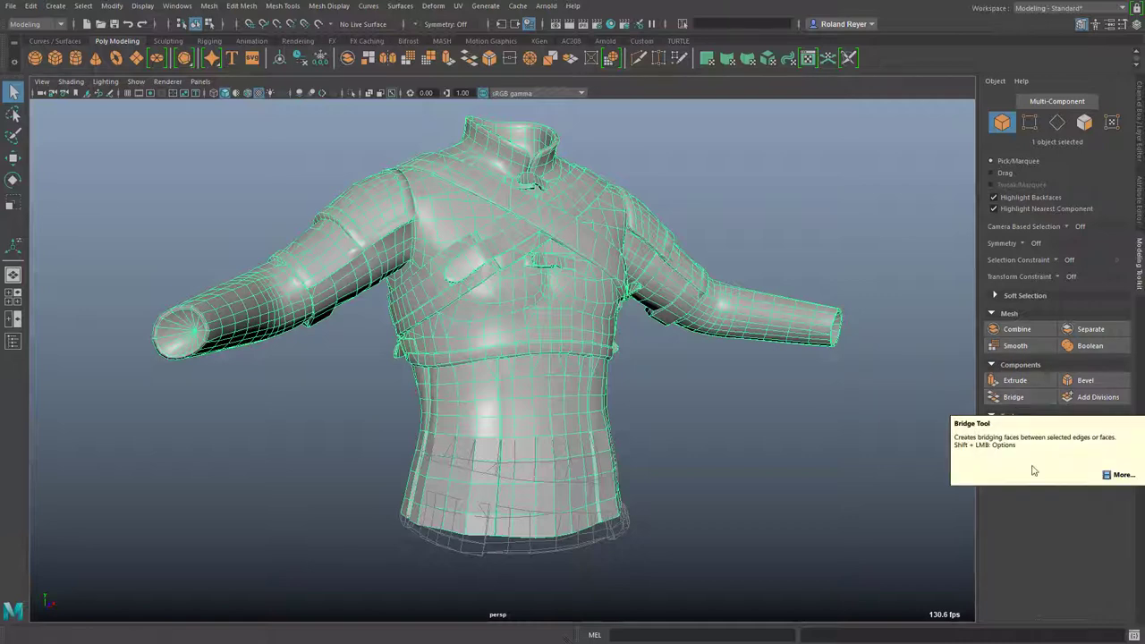
- Review the Bridge tool's extended help and its options, closing each window without bridging anything
click(1120, 476)
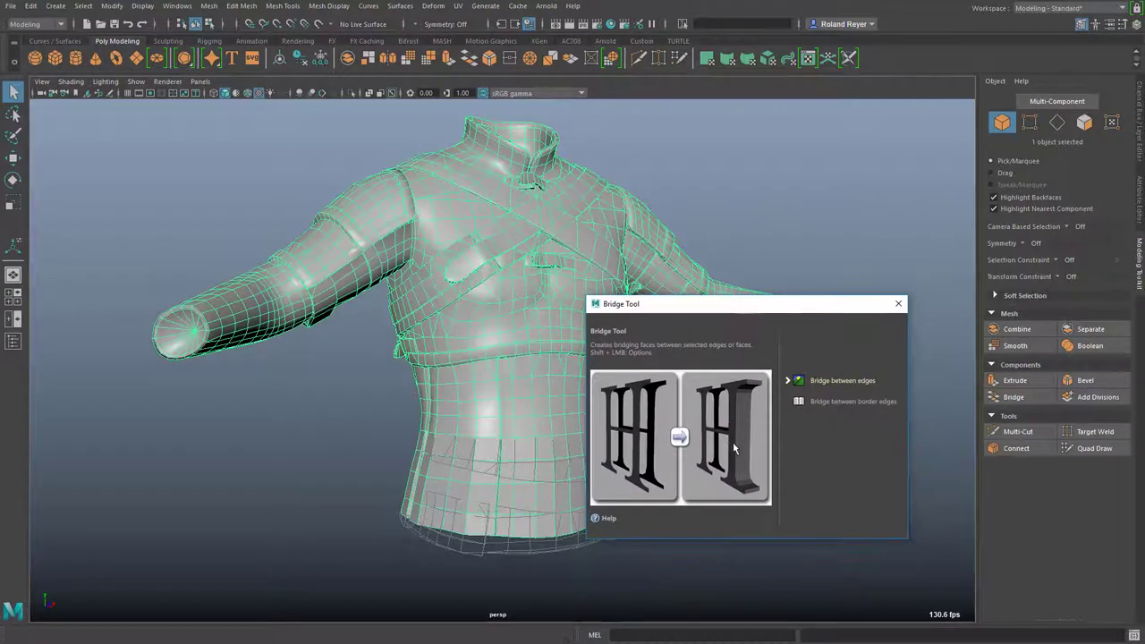
click(899, 305)
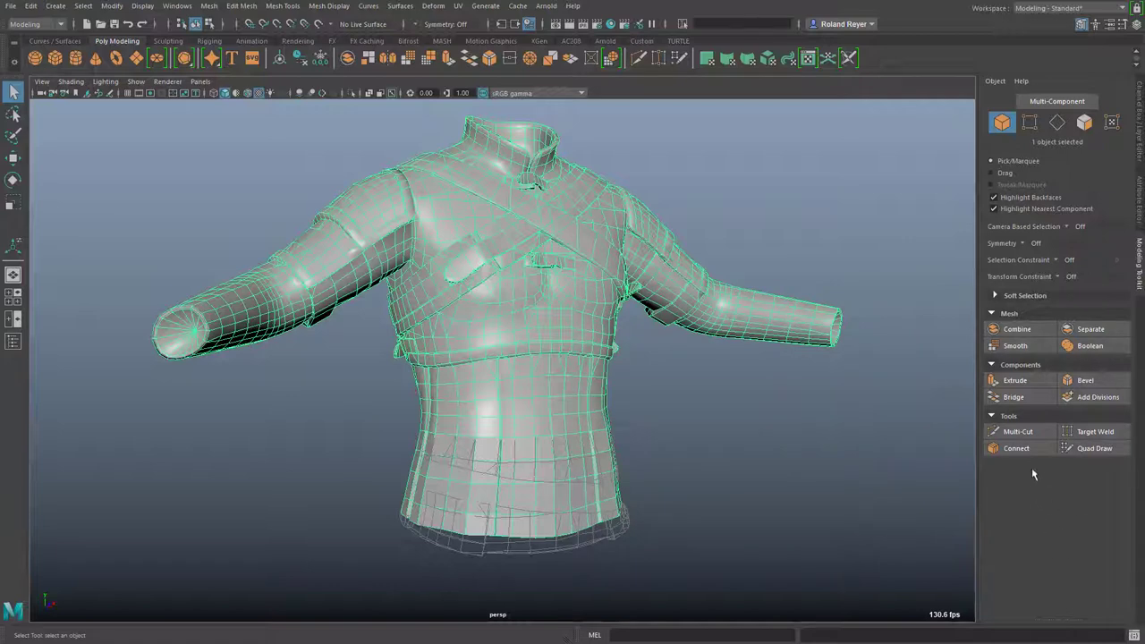
shift+click(1025, 401)
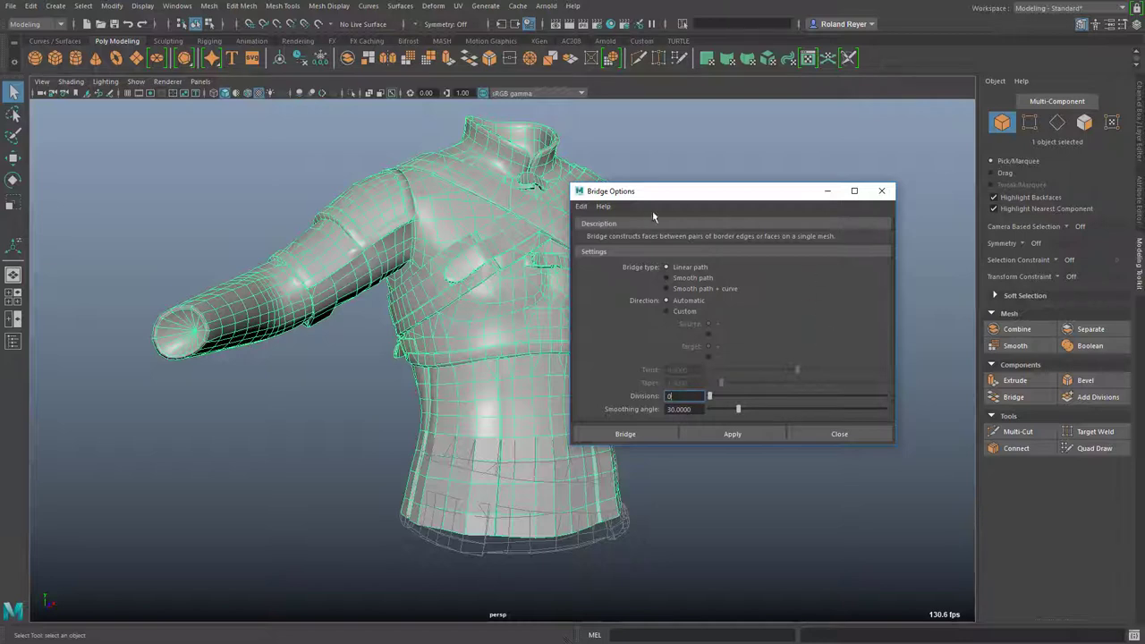
drag(642, 201, 635, 224)
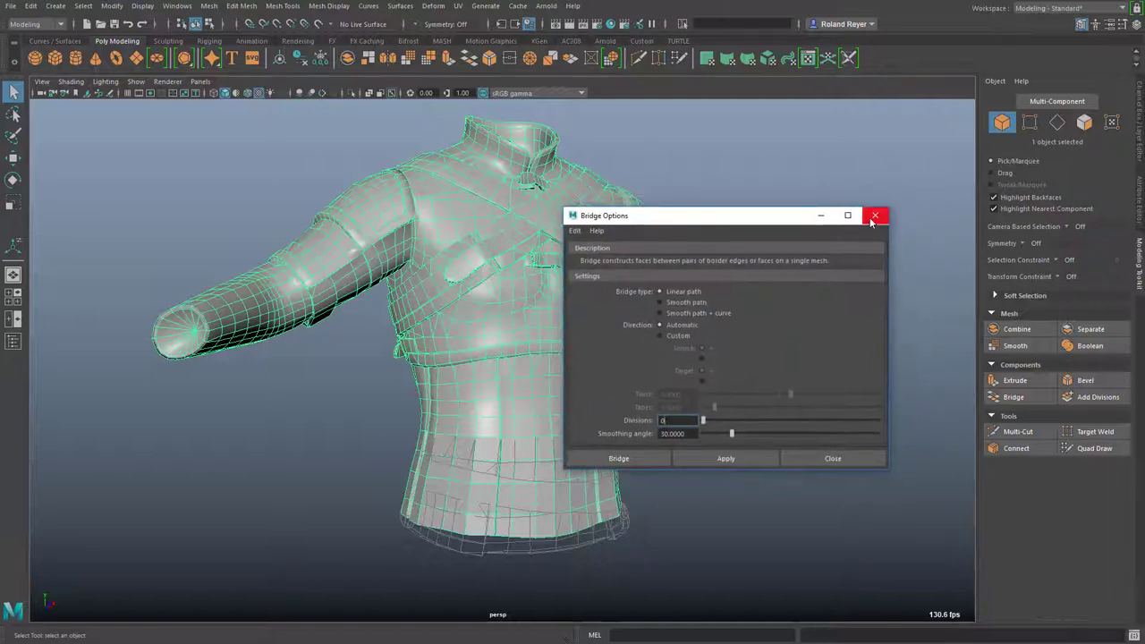
click(874, 216)
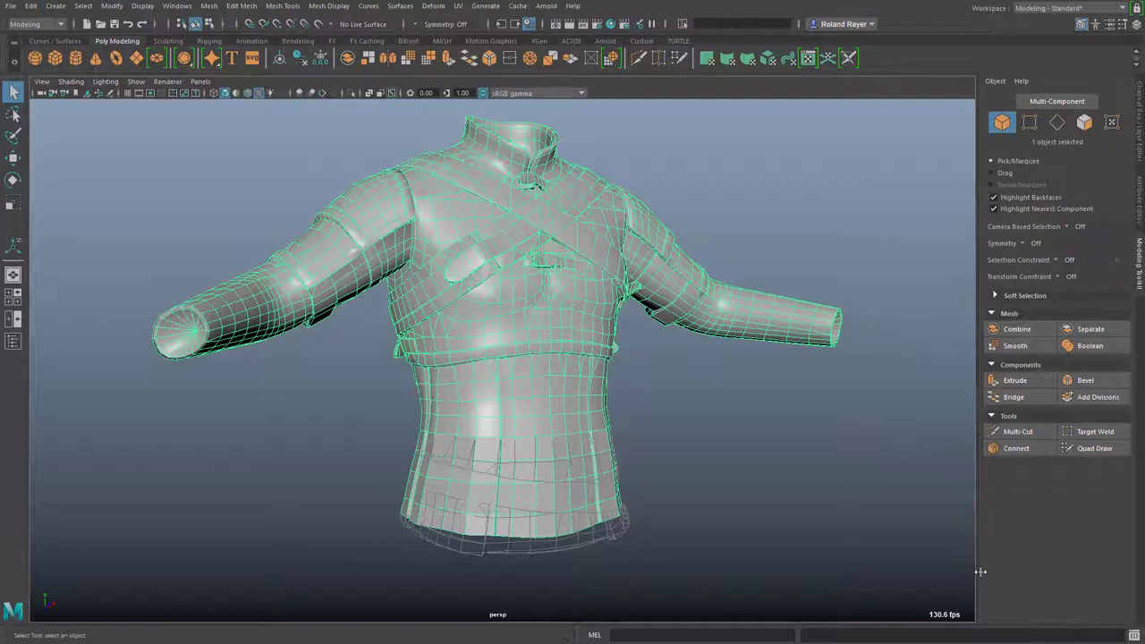
- Pull the body suit's lower front and hem outward with the Grab sculpting tool to cover the wireframe mesh poking through
mouse_move(603, 461)
alt+mouse_down()
mouse_move(584, 460)
mouse_move(617, 460)
alt+mouse_up()
alt+middle_drag(562, 469, 513, 343)
alt+right_drag(413, 498, 844, 503)
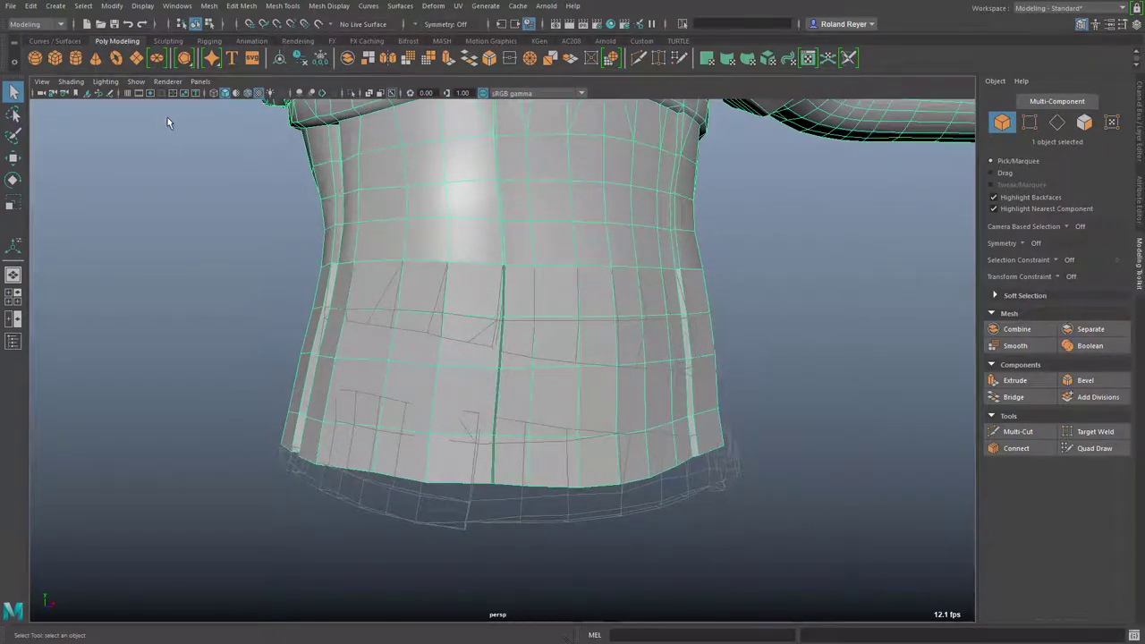
click(168, 41)
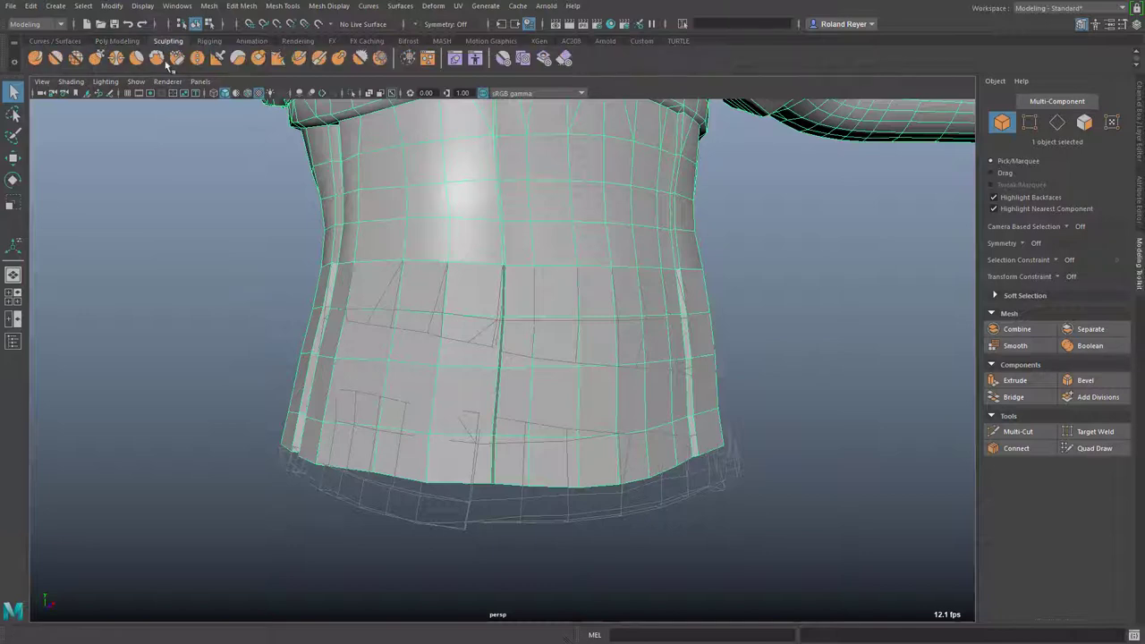
click(98, 59)
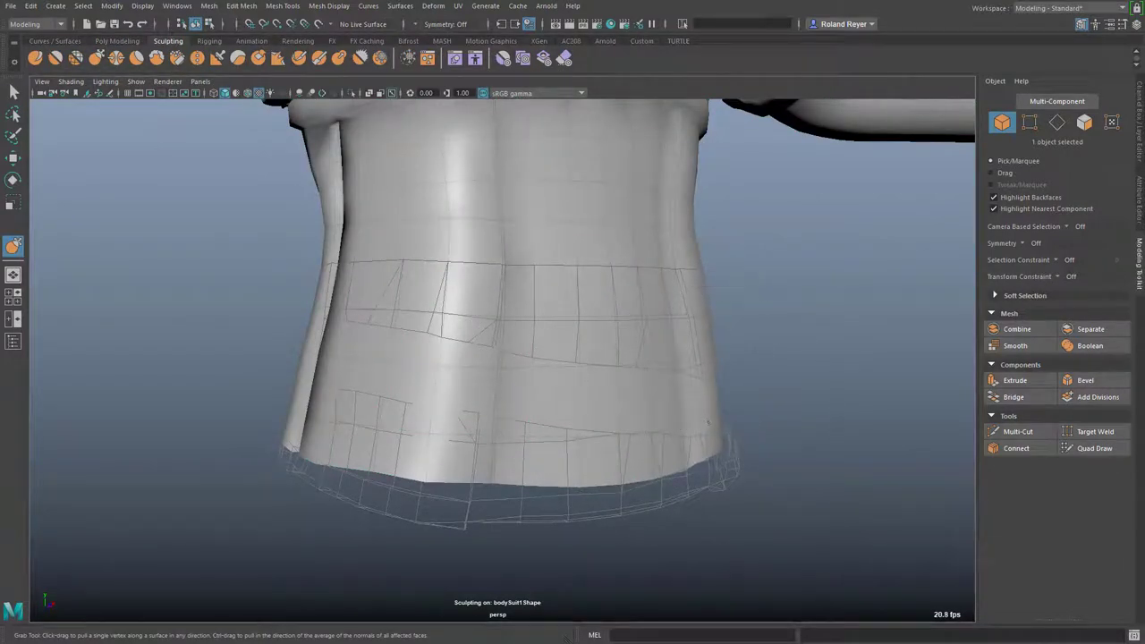
drag(458, 450, 504, 447)
mouse_move(416, 418)
mouse_down()
mouse_move(414, 428)
mouse_move(306, 405)
mouse_up()
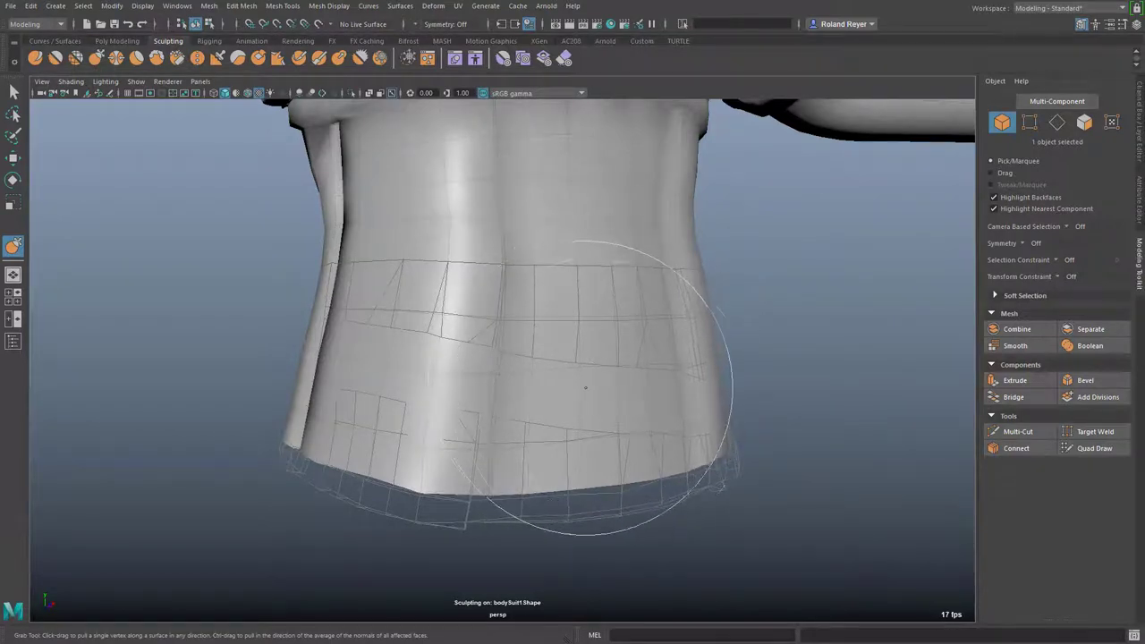
mouse_move(616, 327)
mouse_down()
mouse_move(652, 330)
mouse_move(536, 332)
mouse_move(660, 335)
mouse_move(629, 341)
mouse_up()
mouse_move(606, 504)
alt+mouse_down()
mouse_move(668, 501)
mouse_move(615, 502)
alt+mouse_up()
drag(608, 379, 612, 353)
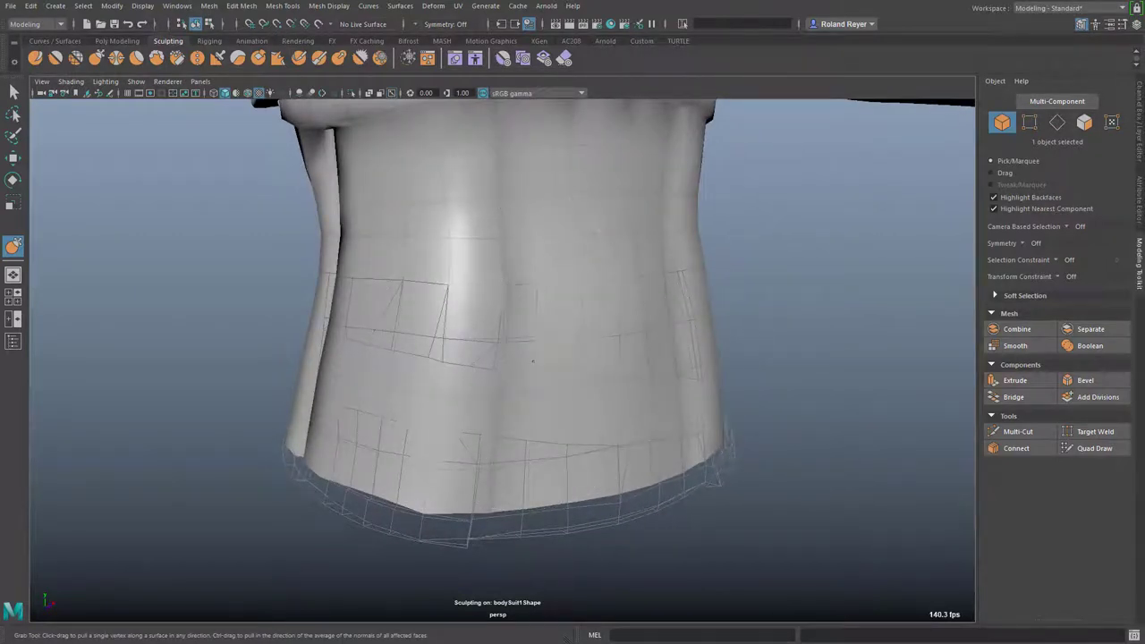
drag(533, 362, 534, 349)
drag(390, 350, 375, 353)
drag(374, 469, 377, 480)
drag(545, 471, 552, 480)
mouse_move(671, 448)
mouse_down()
mouse_move(681, 452)
mouse_move(667, 483)
mouse_up()
alt+drag(704, 519, 586, 507)
drag(421, 435, 417, 444)
mouse_move(541, 424)
mouse_down()
mouse_move(555, 465)
mouse_move(817, 498)
mouse_move(509, 493)
mouse_move(488, 468)
mouse_move(606, 447)
mouse_up()
- Hide the layer1 display layer and assign the existing lambert2 material to the body suit
key(q)
click(1138, 123)
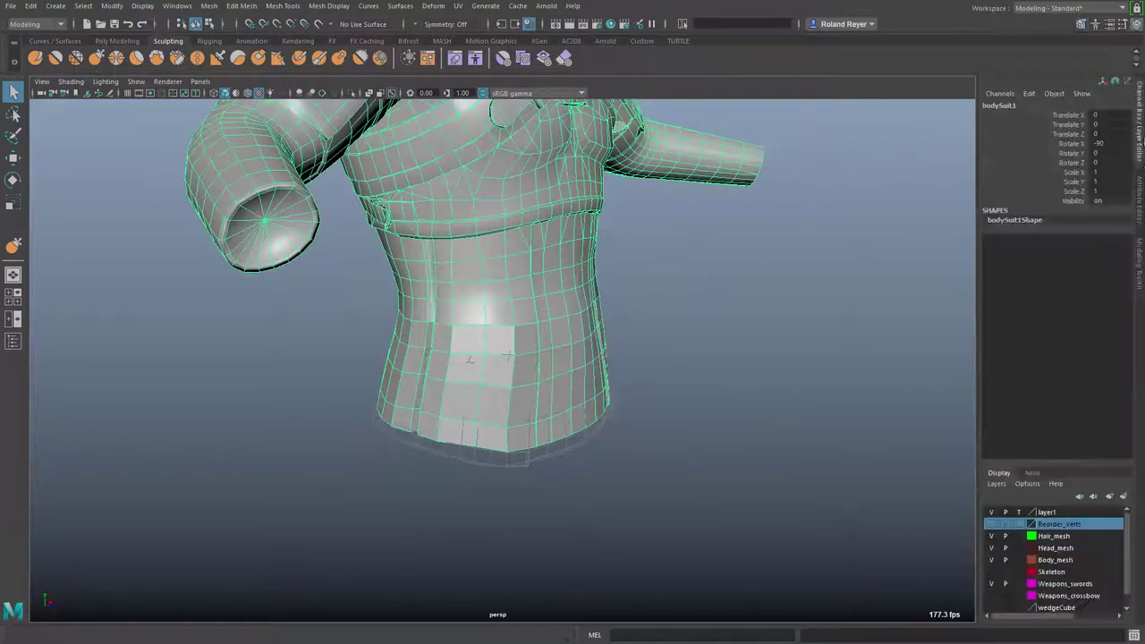
alt+drag(537, 465, 635, 359)
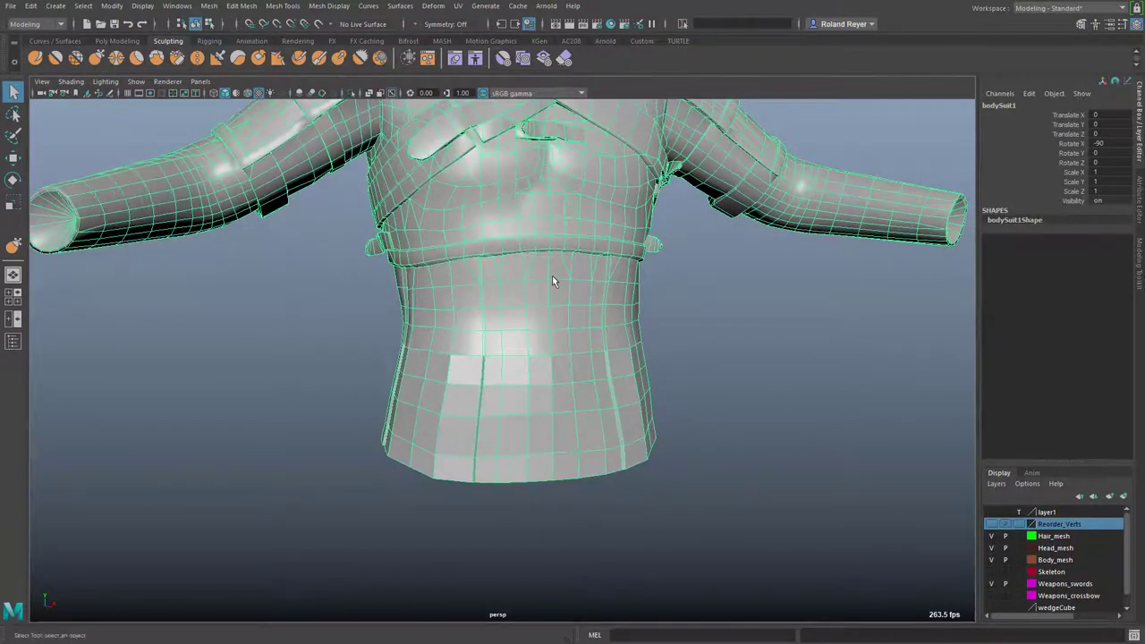
right_drag(552, 281, 654, 607)
alt+drag(442, 436, 511, 374)
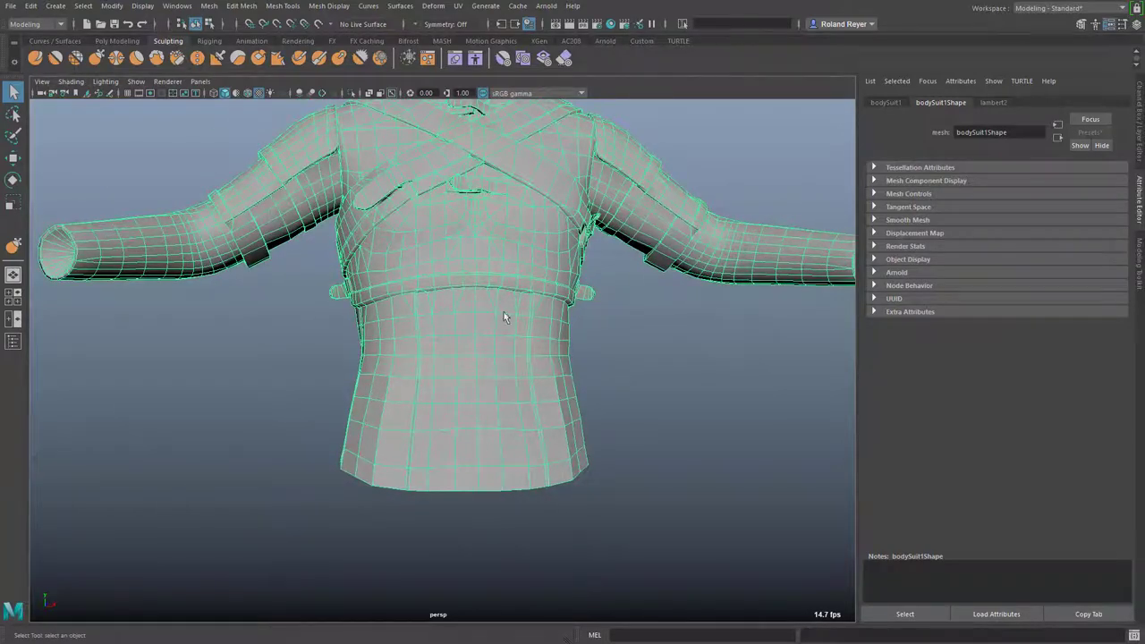
- Select the border edge loop around the body suit's open waist and activate the Move tool
alt+drag(550, 475, 532, 402)
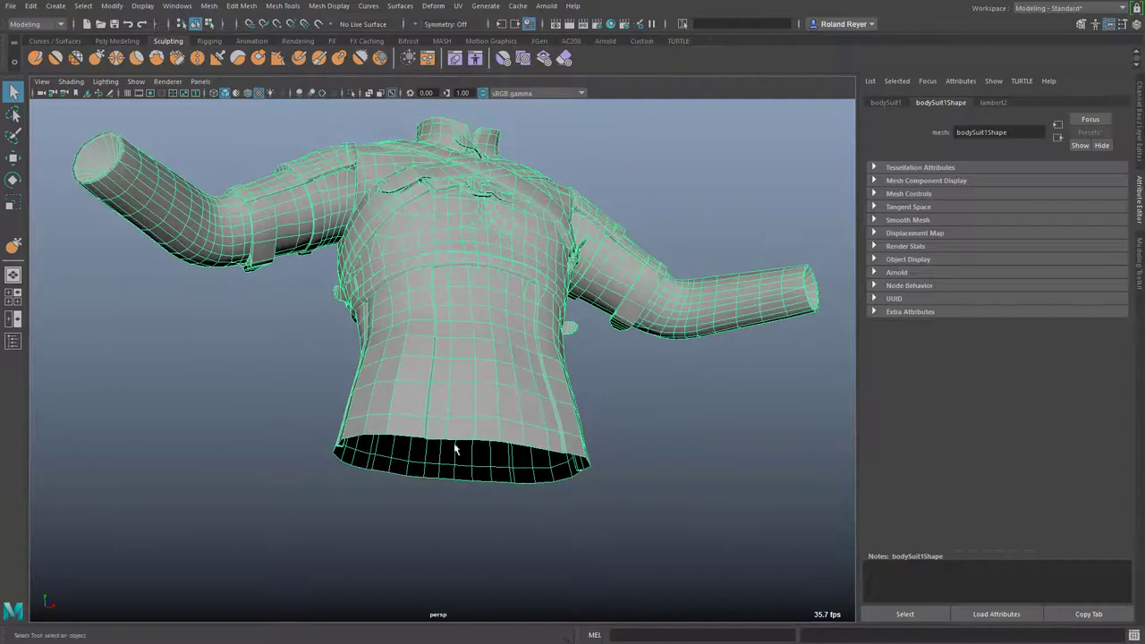
scroll(480, 449, up, 5)
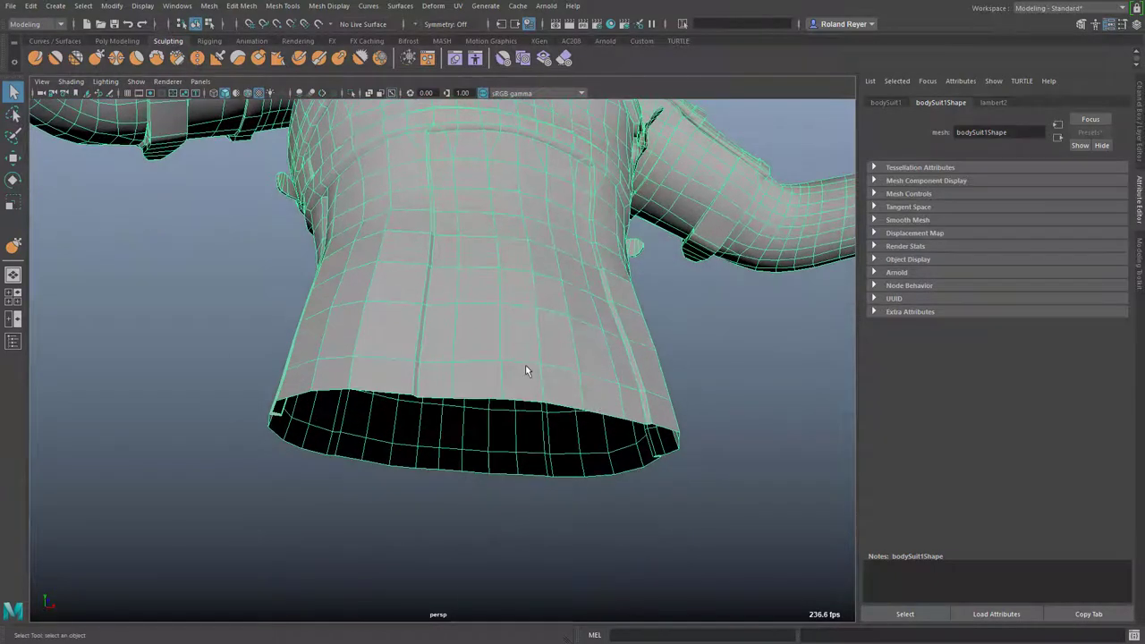
right_drag(526, 371, 533, 315)
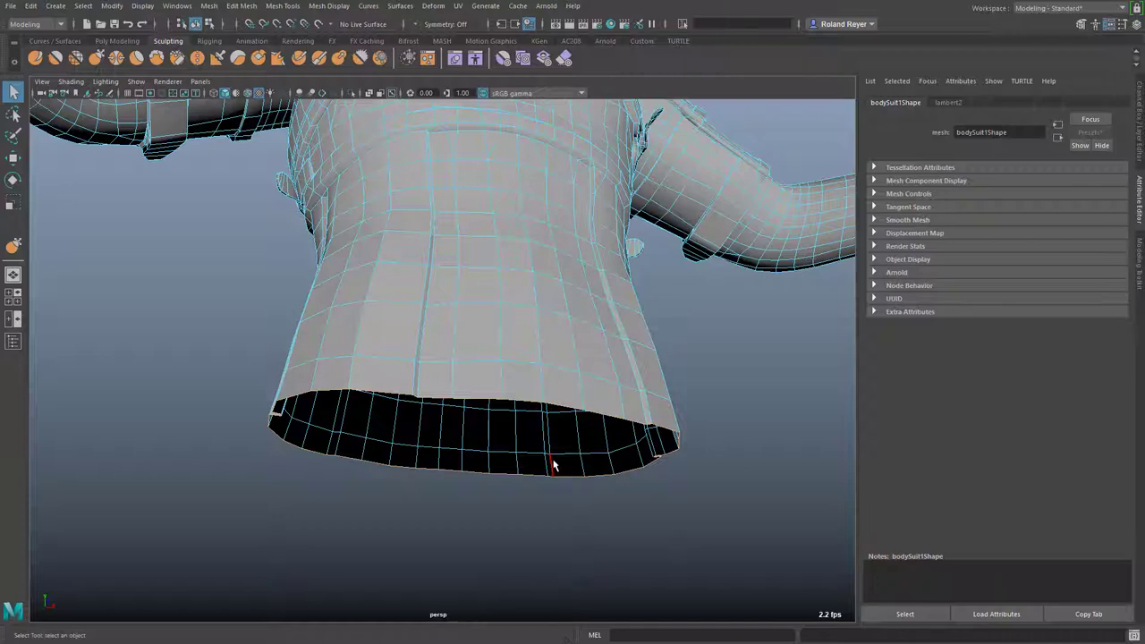
key(w)
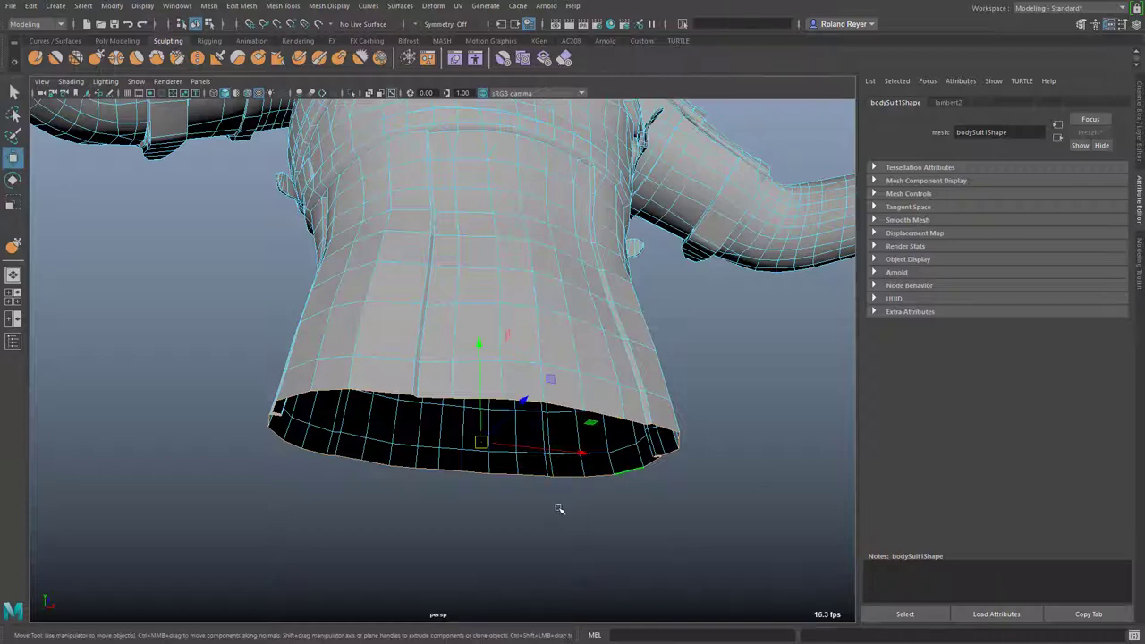
alt+drag(557, 511, 631, 496)
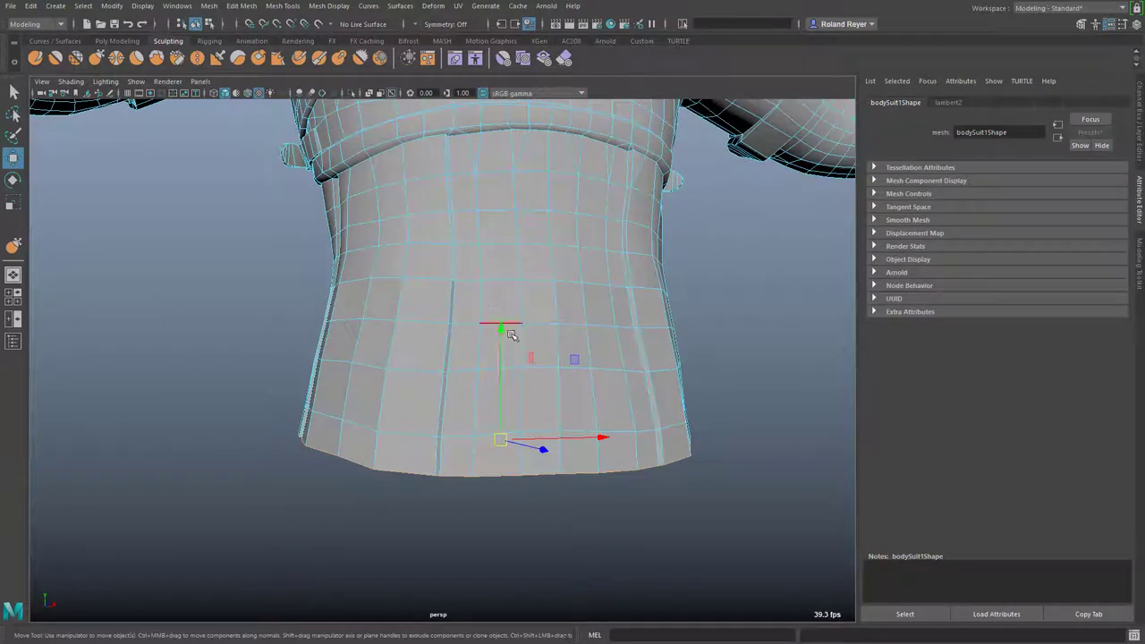
- Try extruding the waist border edges straight down with the Move manipulator, and undo the extrusion
key(shift)
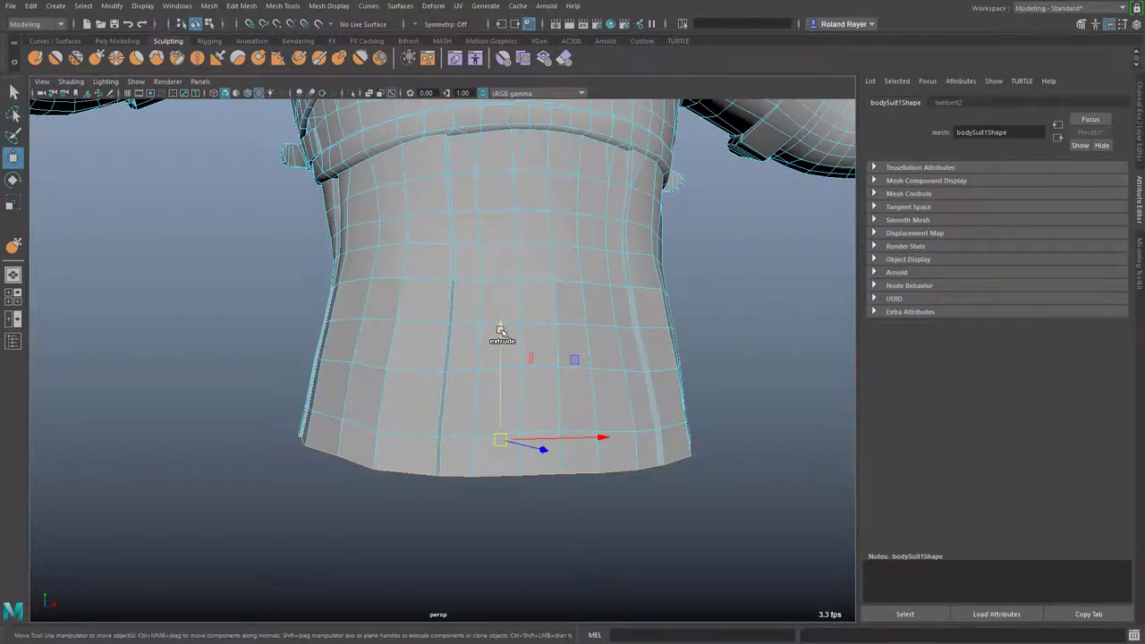
shift+drag(501, 330, 503, 392)
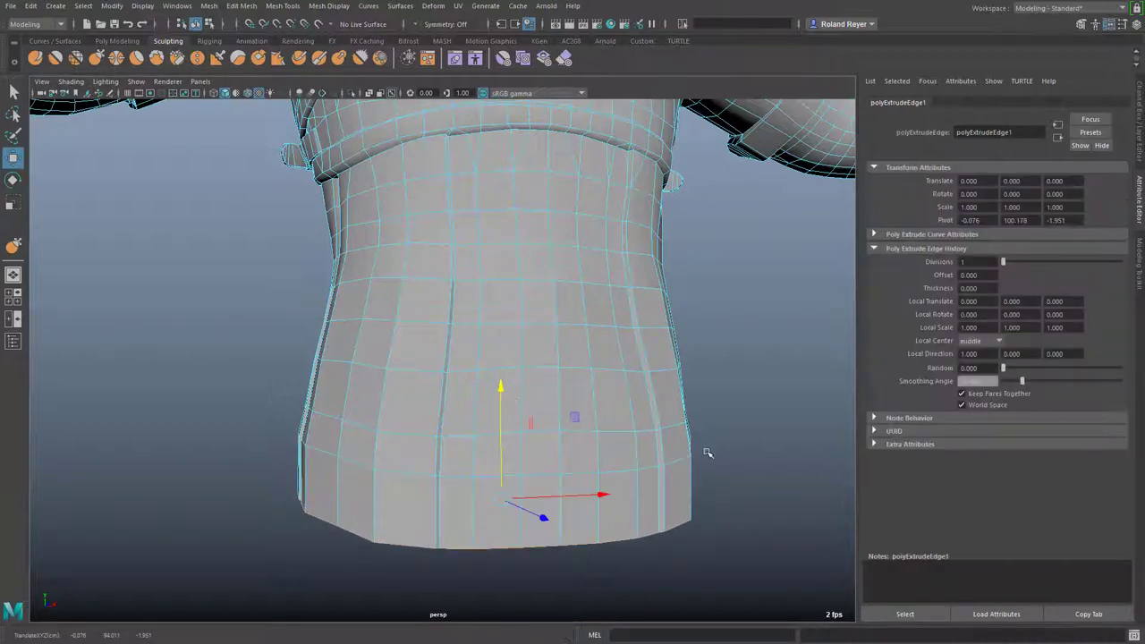
key(ctrl+z)
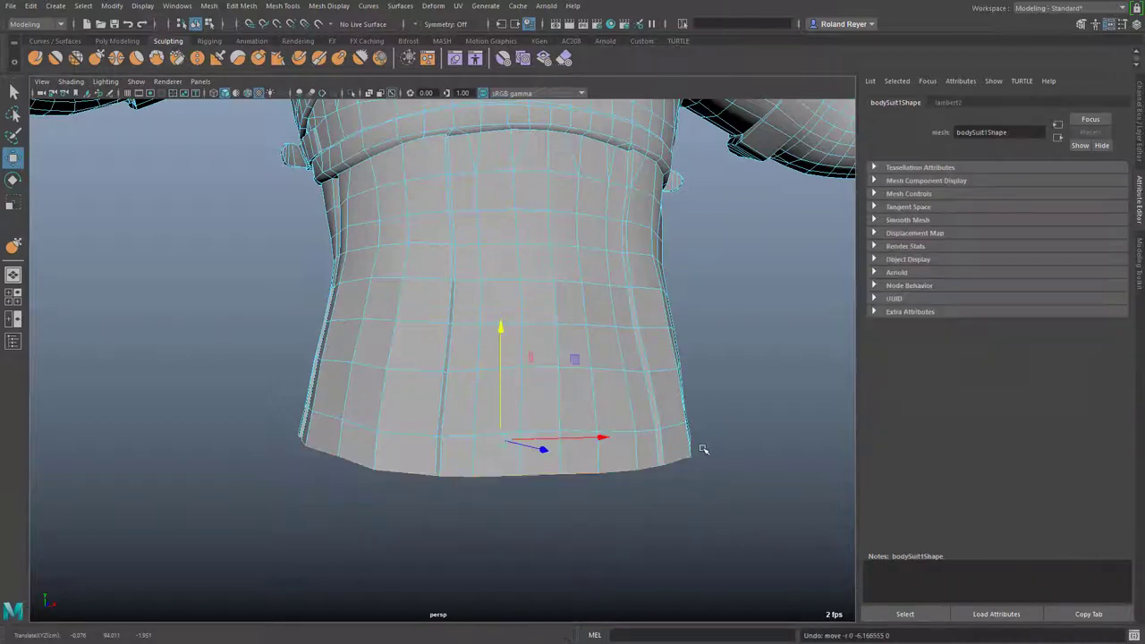
- Examine the Smart Duplicate Settings in the Move tool's settings and close the window
double_click(13, 157)
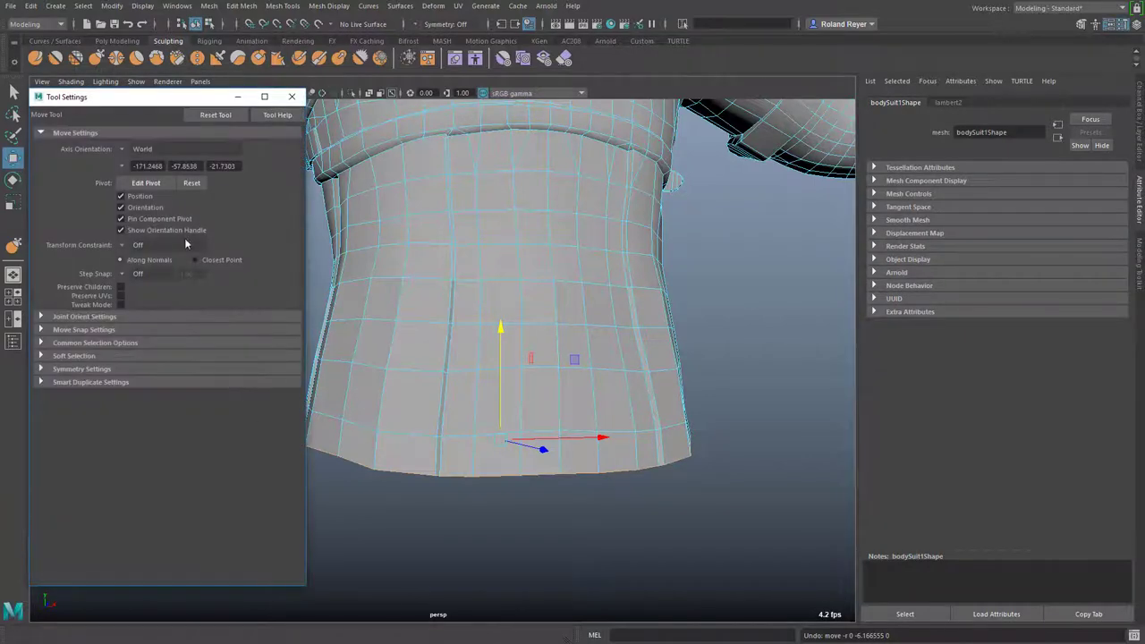
click(40, 383)
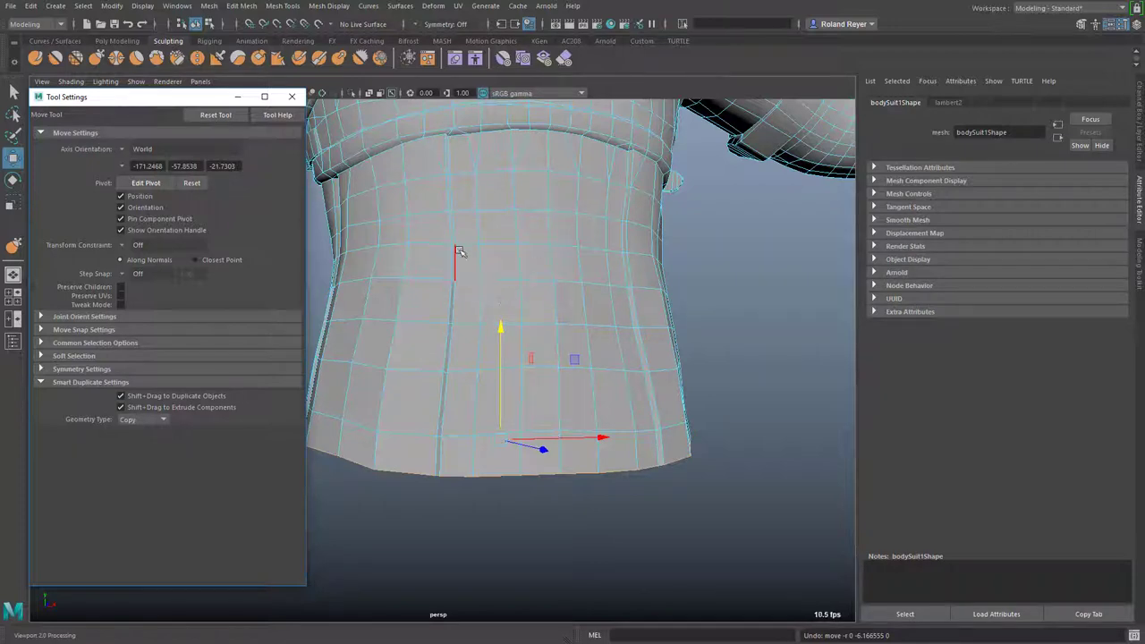
click(294, 97)
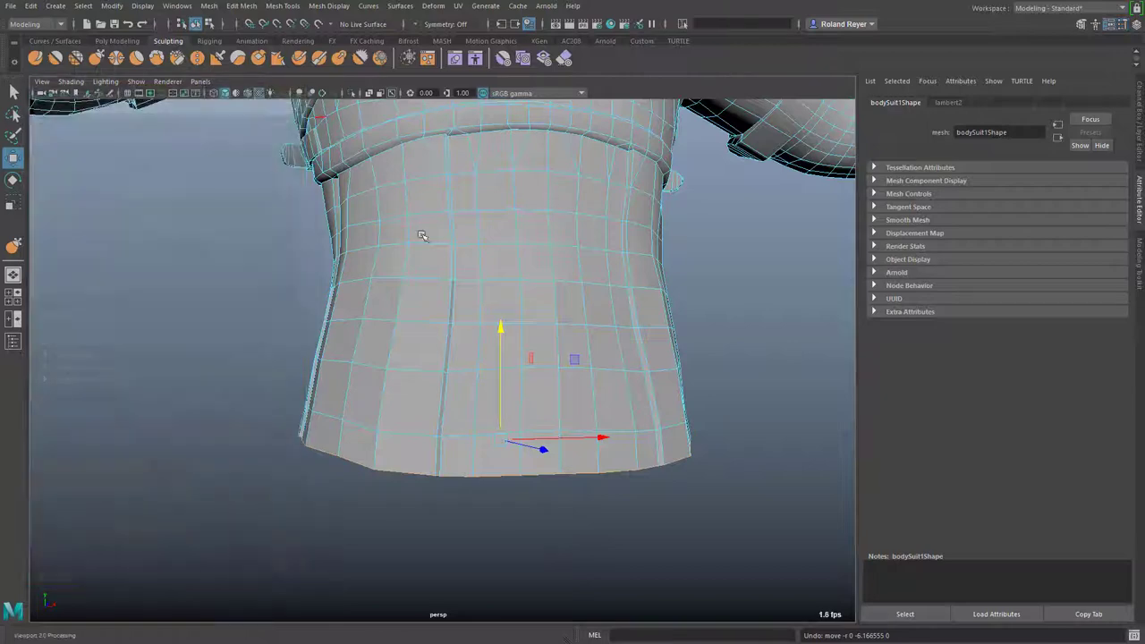
- Extrude the waist border edges slightly outward by scaling and a short distance down to form a raised hem band
alt+drag(424, 546, 515, 518)
key(r)
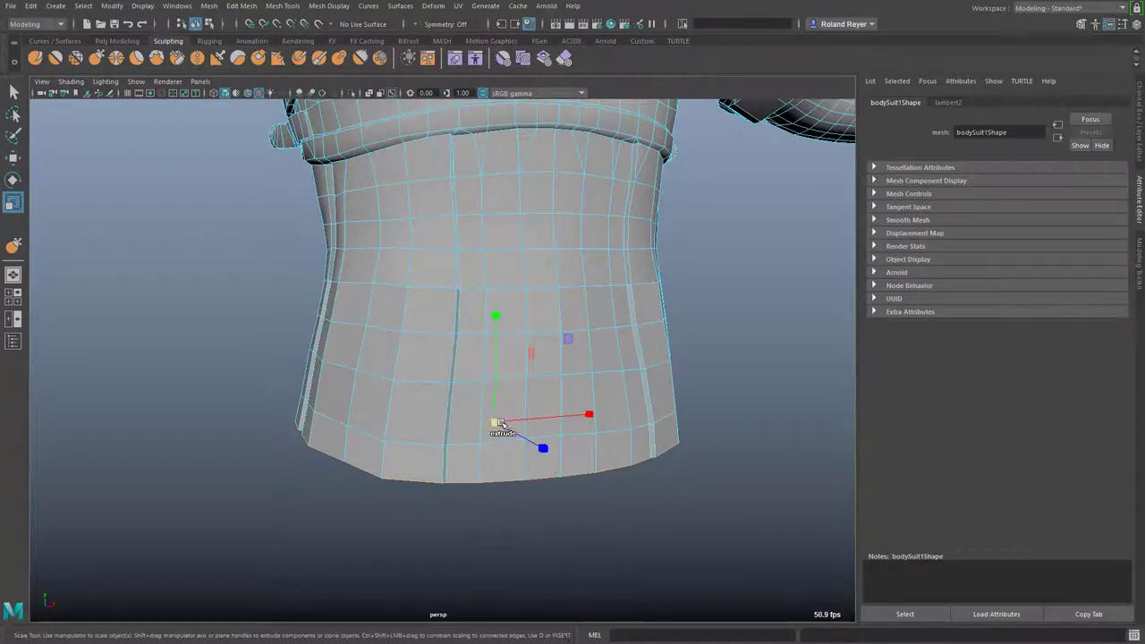
shift+drag(493, 422, 505, 421)
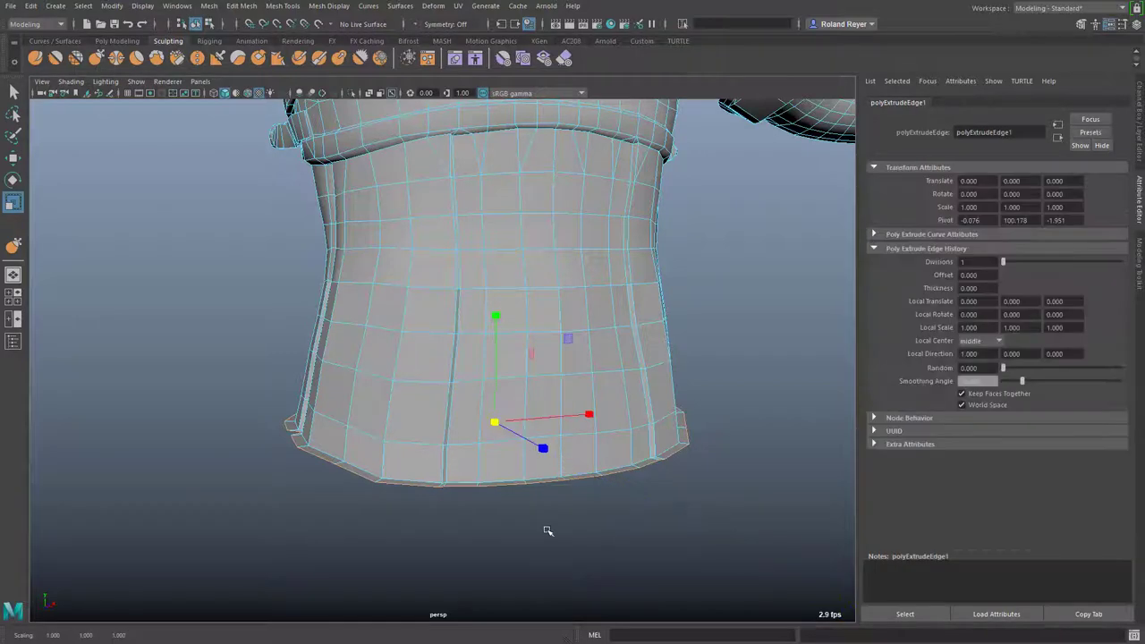
key(w)
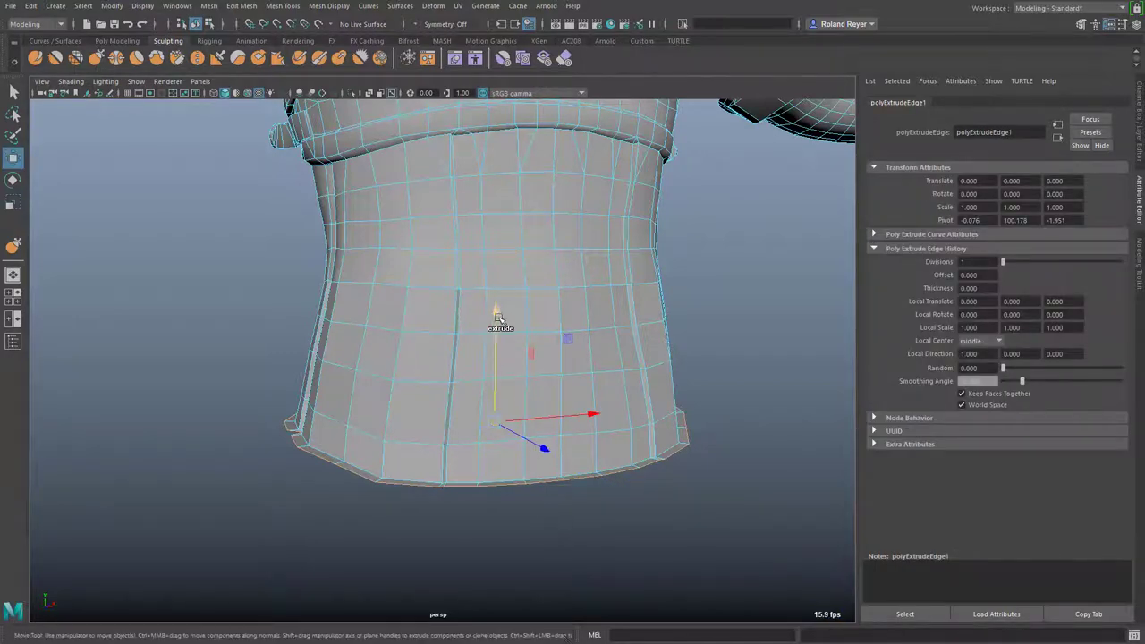
shift+drag(497, 319, 504, 347)
- Extrude the hem band's lower border edges inward by scaling to give the band thickness
alt+drag(568, 558, 573, 525)
key(r)
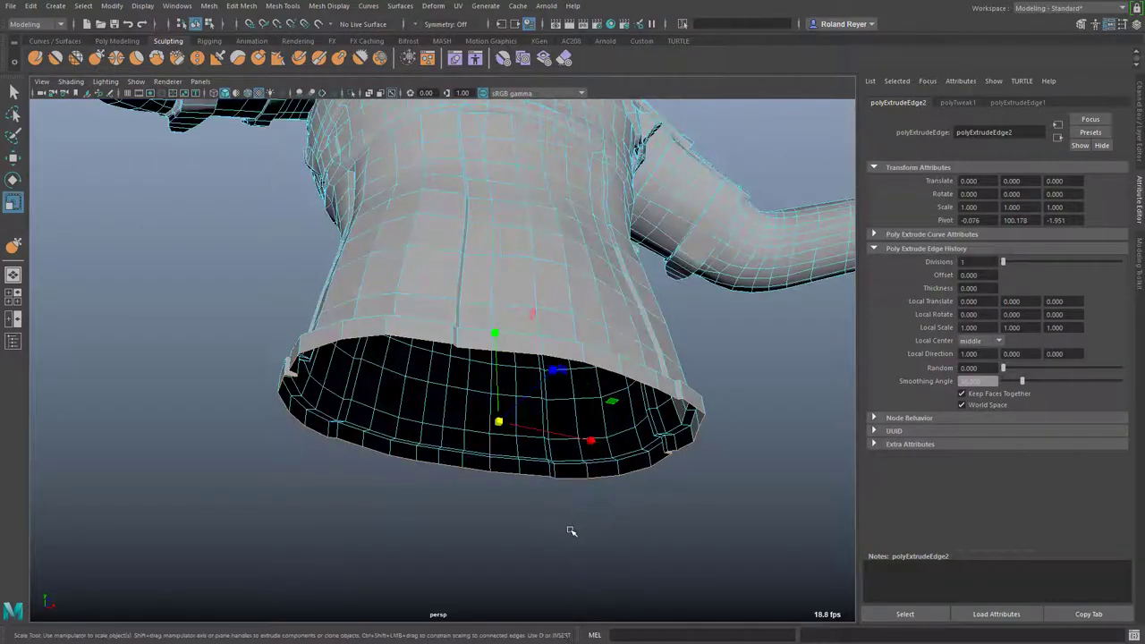
shift+drag(499, 419, 473, 435)
alt+drag(590, 511, 517, 523)
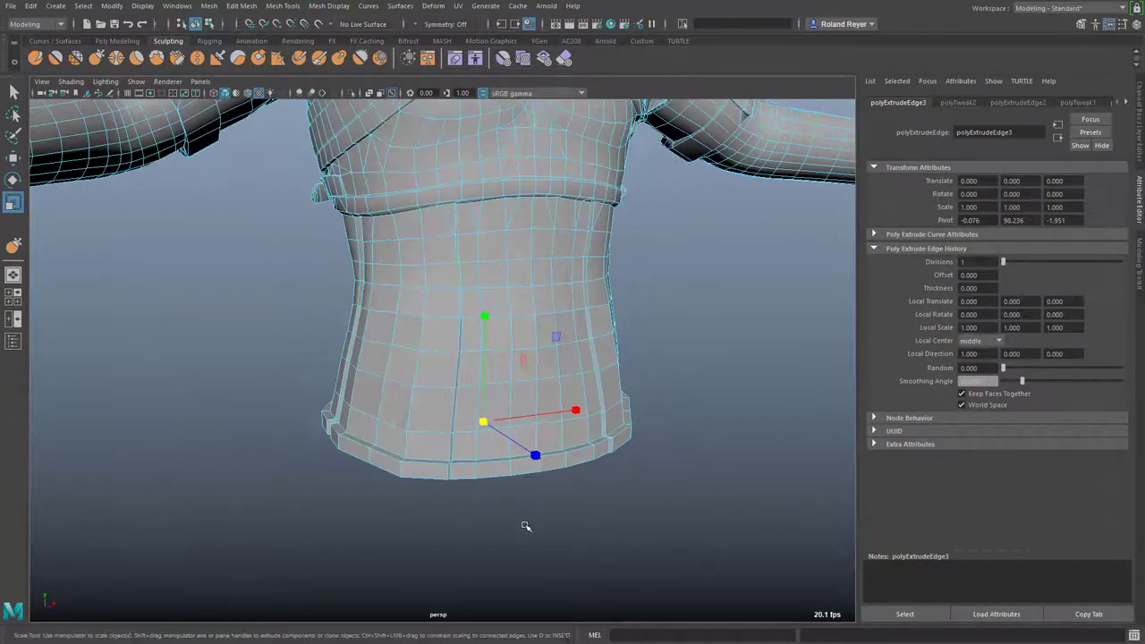
- Leave the Scale tool and return the body suit to object mode
key(q)
alt+drag(569, 438, 548, 445)
right_drag(448, 429, 556, 362)
alt+drag(557, 367, 613, 465)
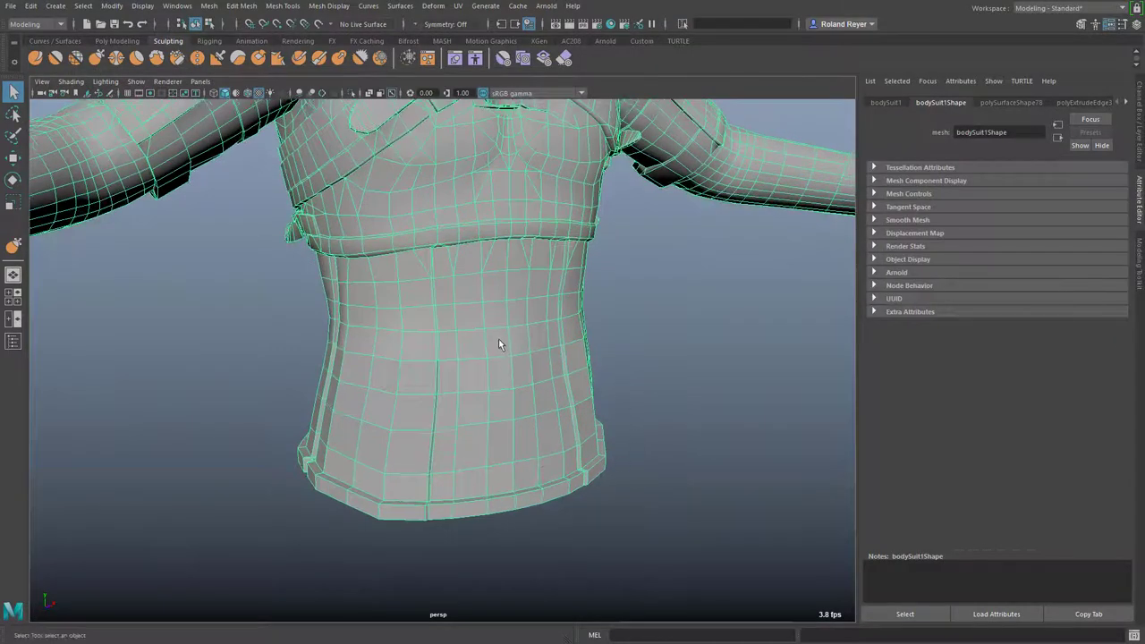
- Review the Soften/Harden Edges options for the body suit and close them without applying
shift+right_drag(461, 354, 680, 400)
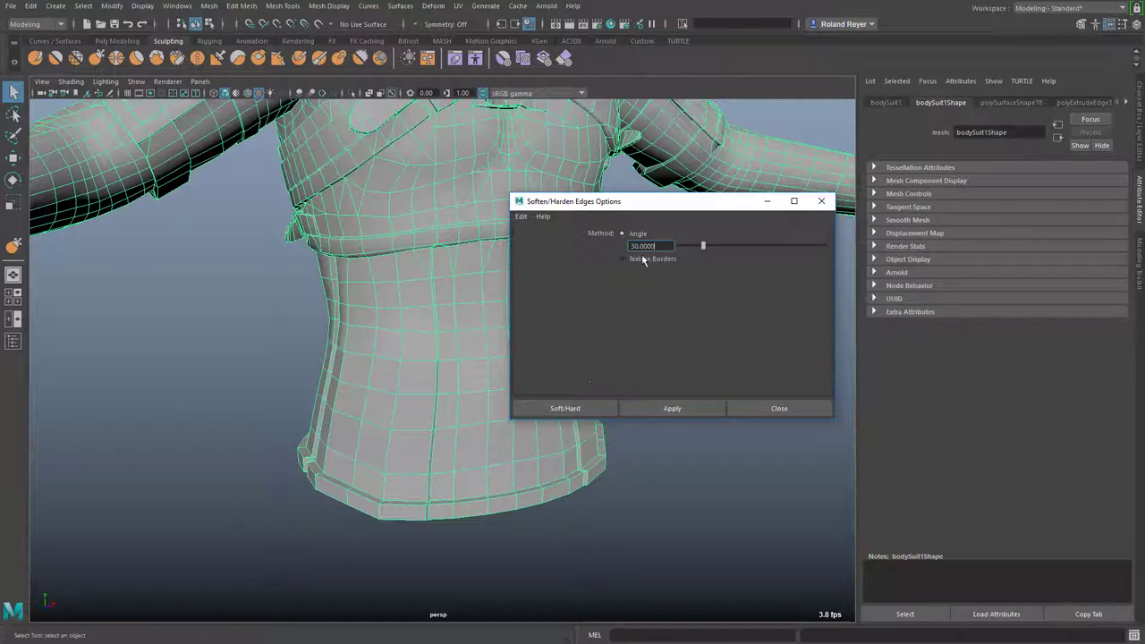
click(779, 409)
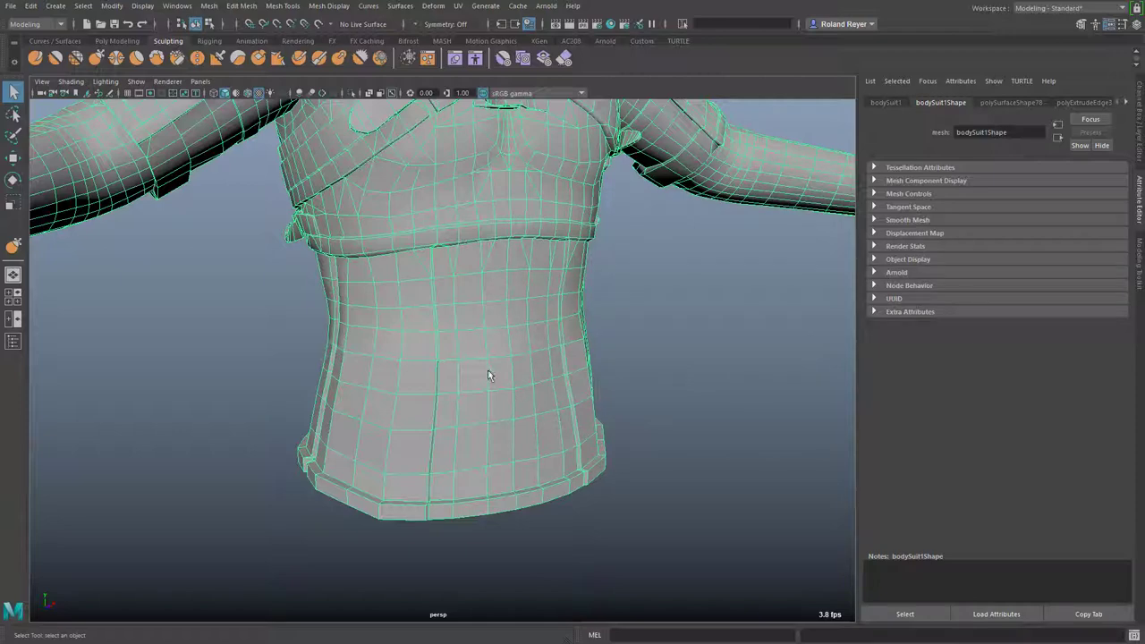
- Soften the body suit's edges and check the shading with the mesh deselected and reselected
shift+right_drag(486, 374, 689, 340)
click(737, 503)
alt+drag(736, 504, 661, 493)
click(447, 459)
alt+drag(446, 459, 544, 449)
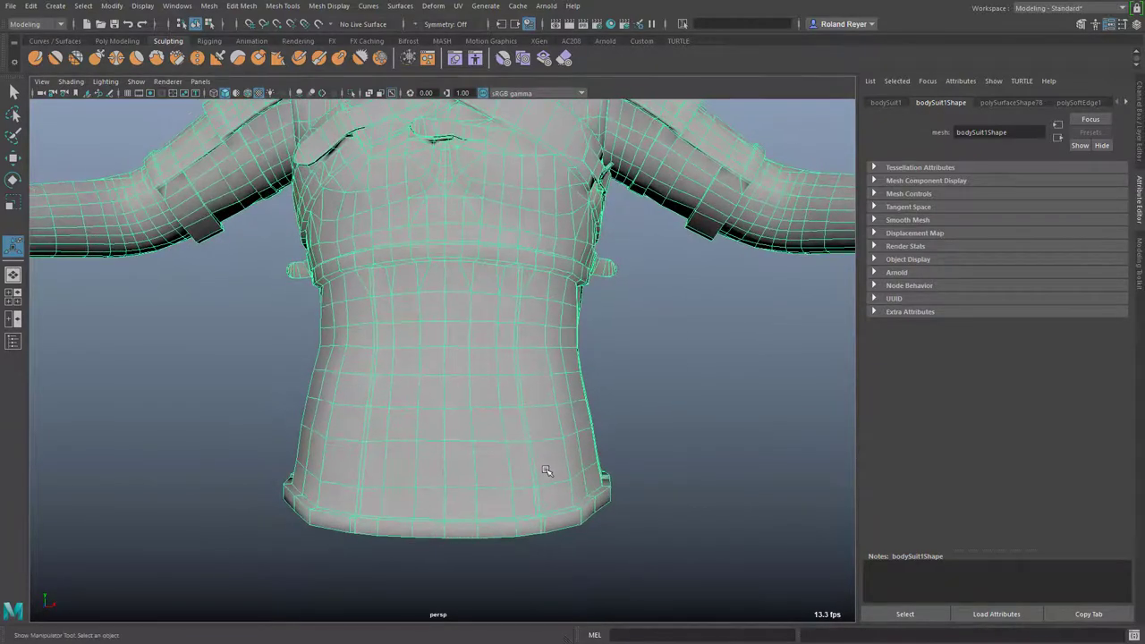
- Try a diagonal Multi-Cut slice across the body suit's lower torso and check the mesh in wireframe
click(1141, 285)
click(1018, 431)
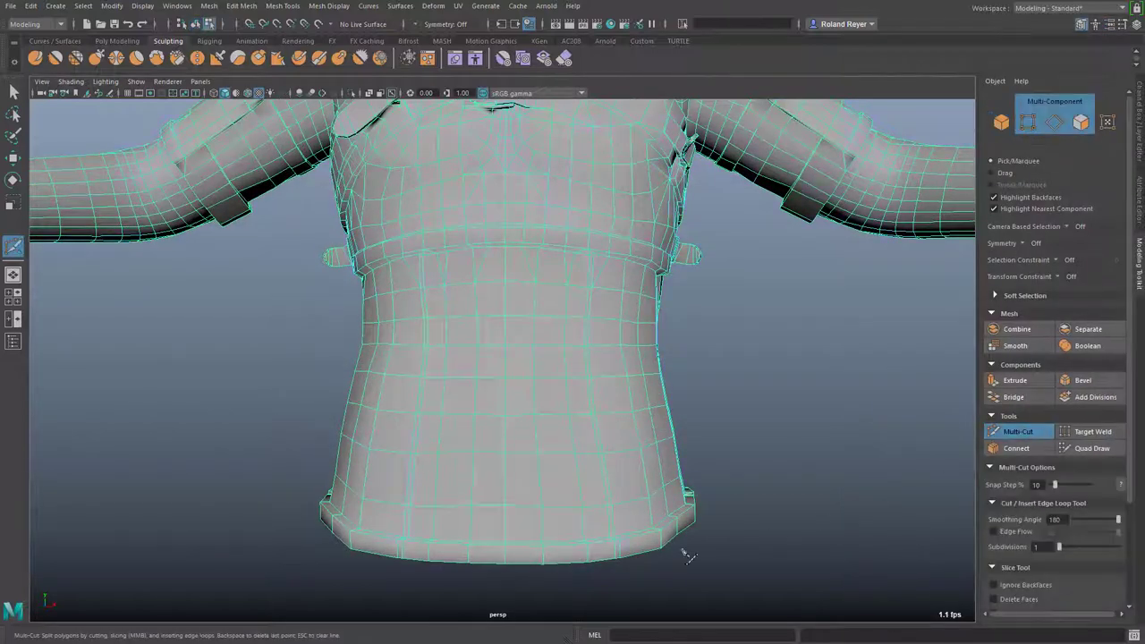
drag(263, 330, 731, 432)
key(q)
alt+drag(486, 402, 565, 534)
key(4)
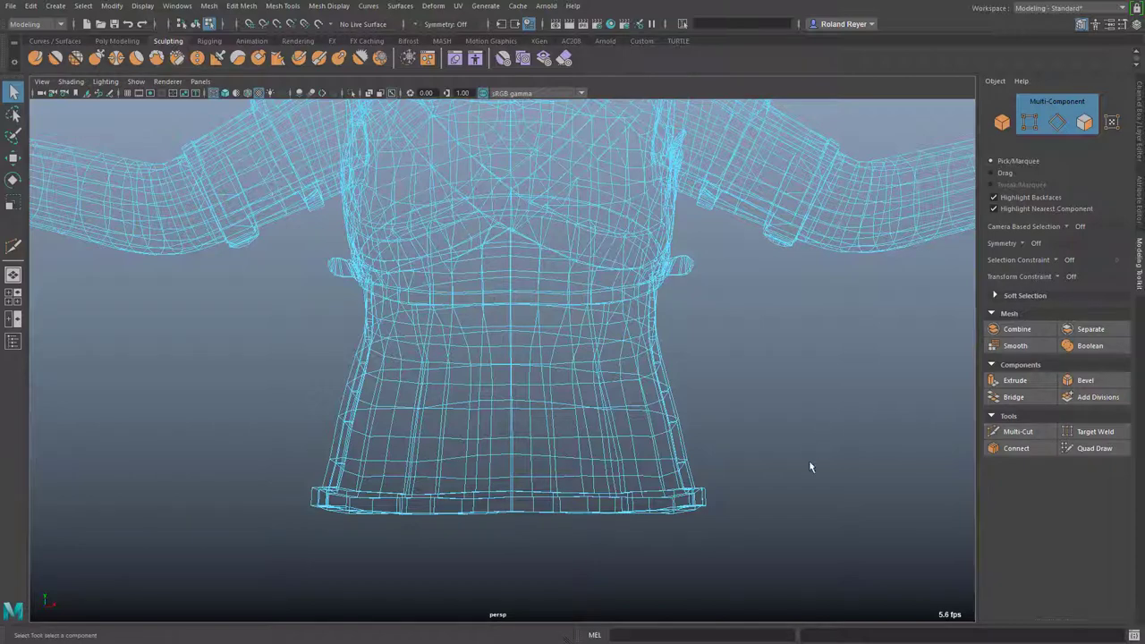
- Cut two diagonal Multi-Cut slices across the shaded lower torso, one above the other, from the perspective view
key(5)
key(y)
click(726, 490)
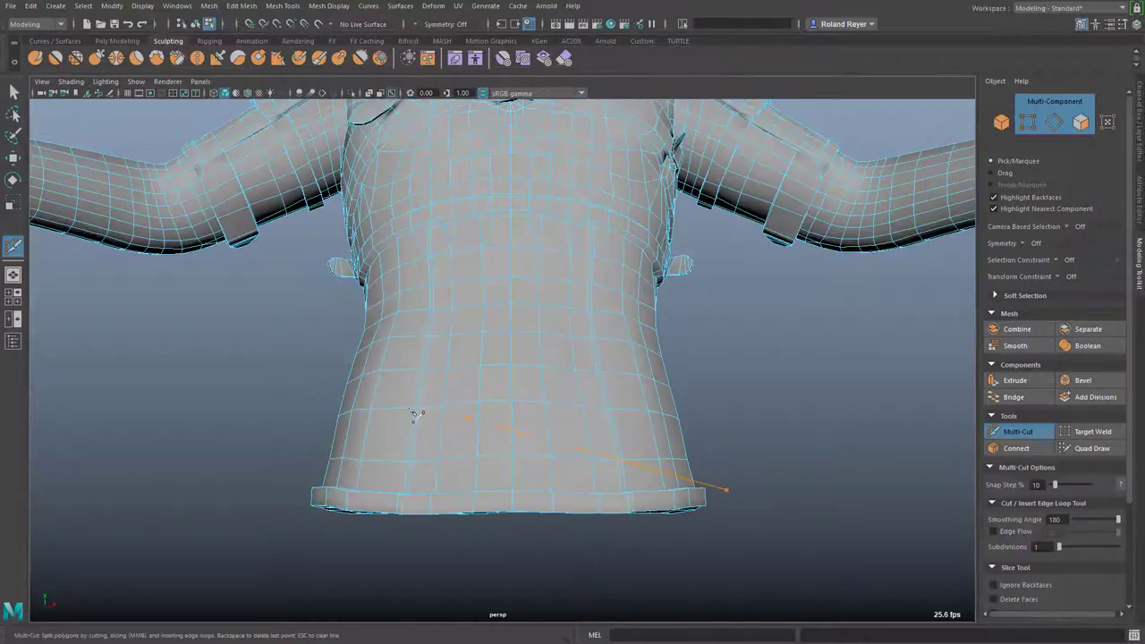
key(Escape)
click(740, 452)
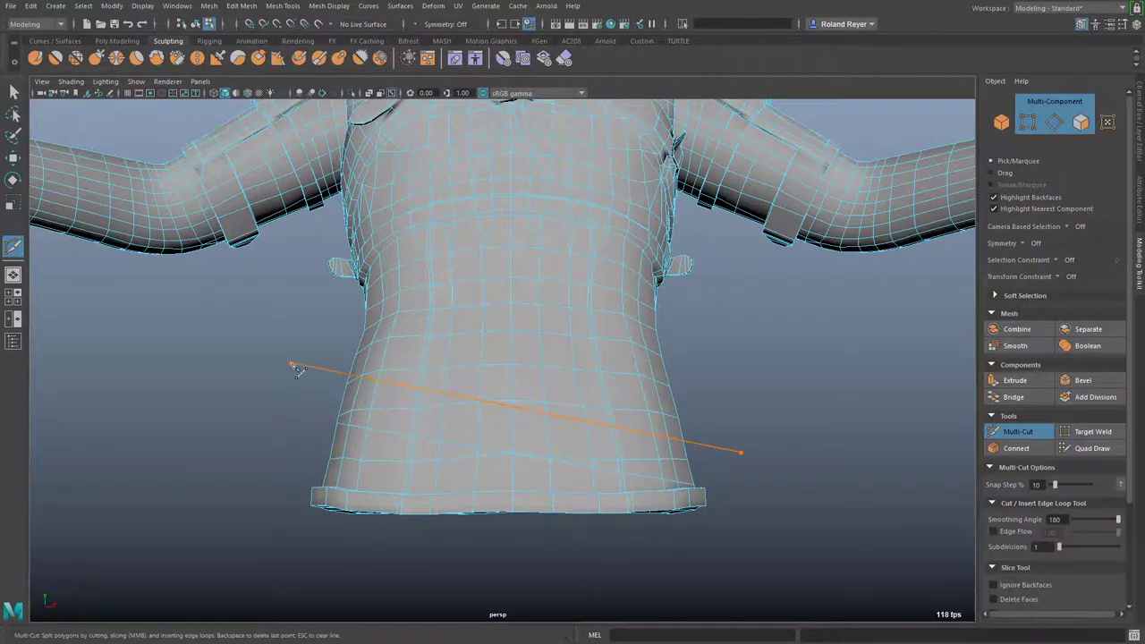
key(Escape)
key(q)
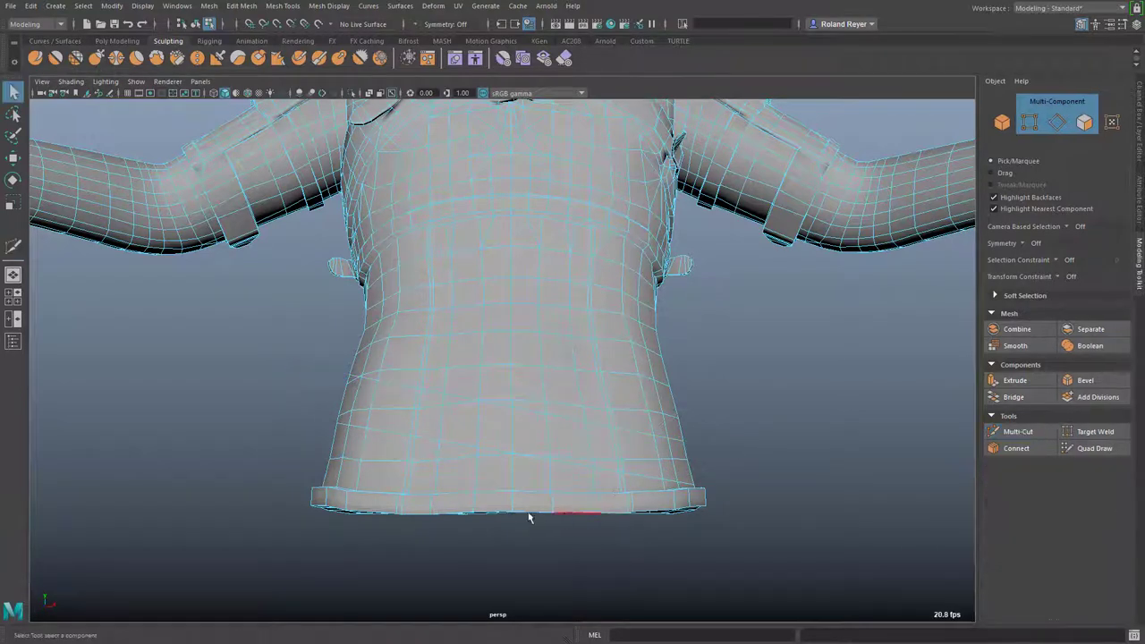
- Inspect the perspective slices around the torso and undo them
alt+drag(440, 537, 576, 526)
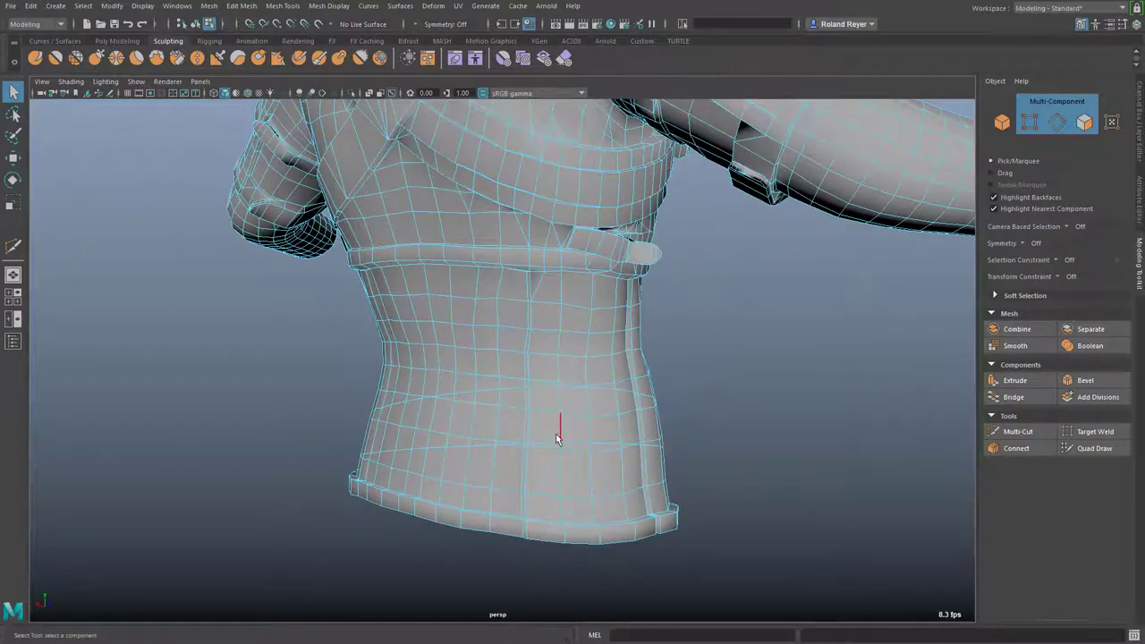
alt+drag(754, 480, 510, 416)
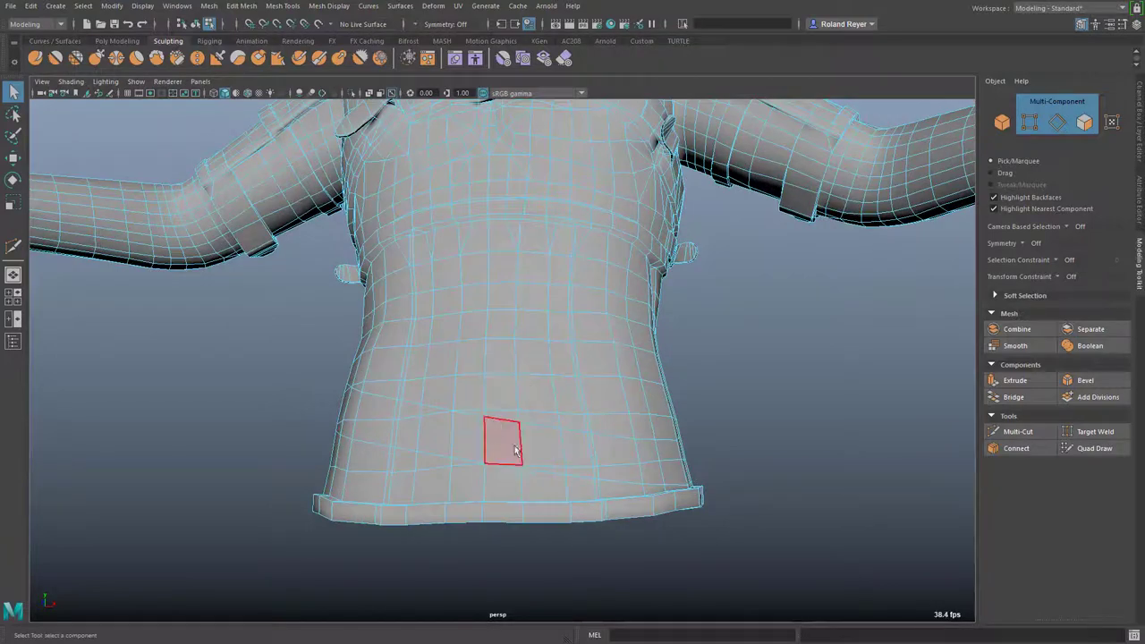
alt+drag(552, 517, 456, 543)
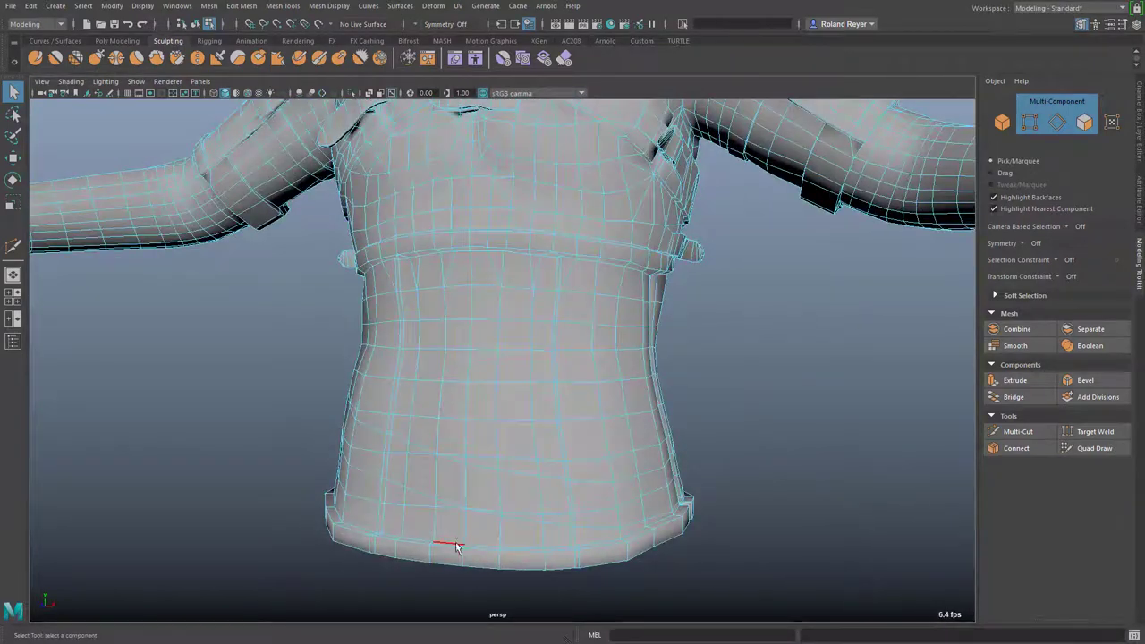
key(ctrl+z)
alt+drag(547, 548, 725, 532)
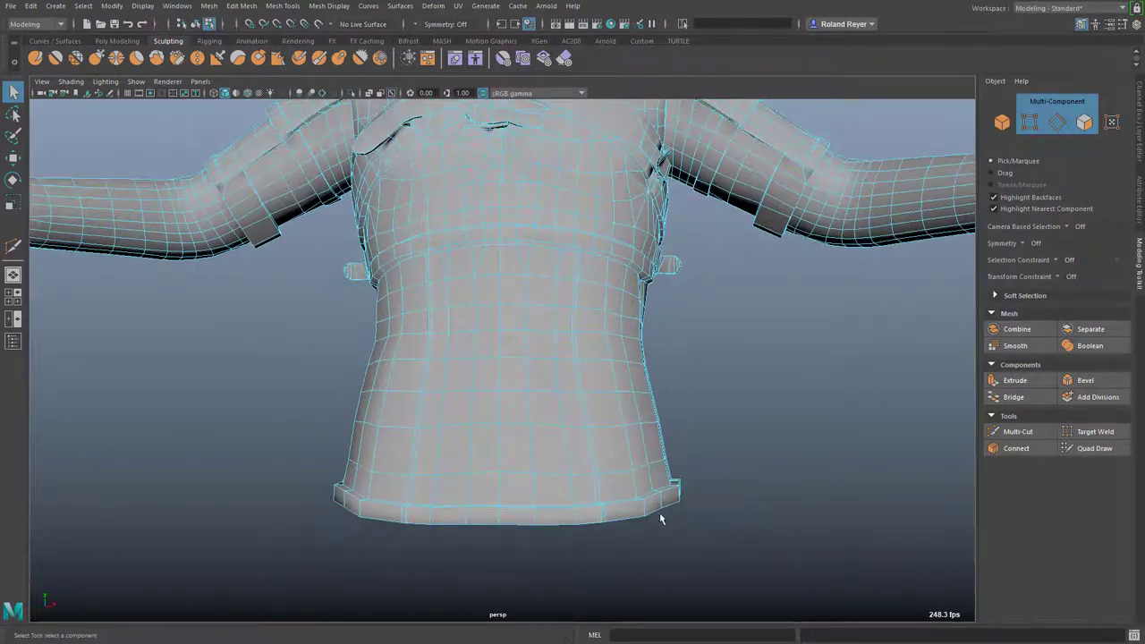
- Return the body suit to object mode and show it framed in the front view as wireframe
key(F8)
key(space)
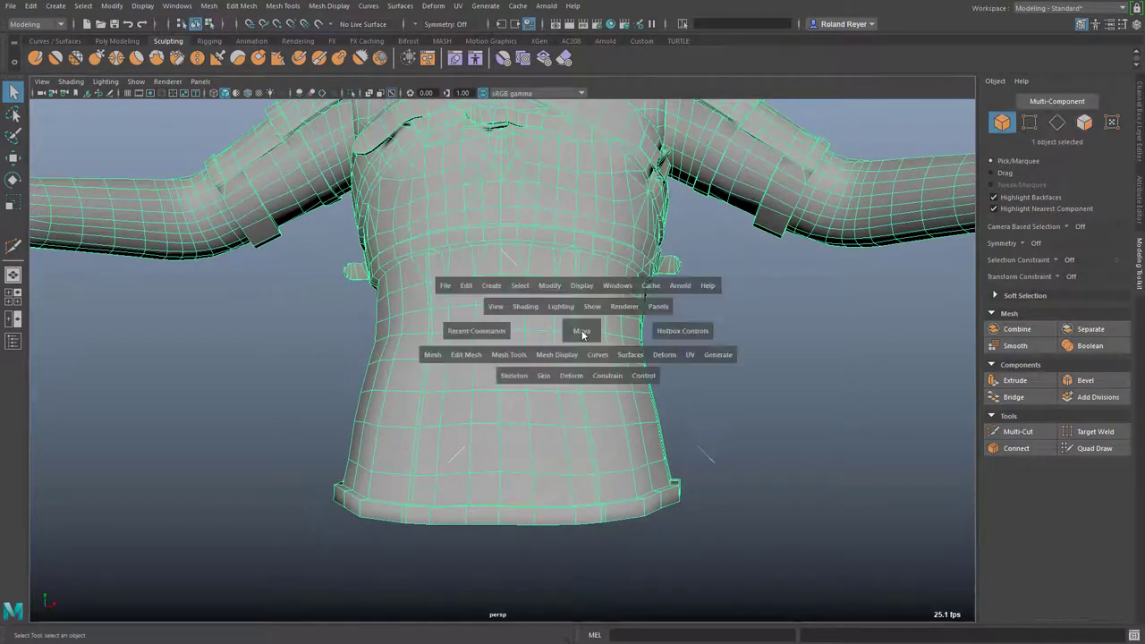
click(582, 333)
drag(577, 332, 583, 371)
key(f)
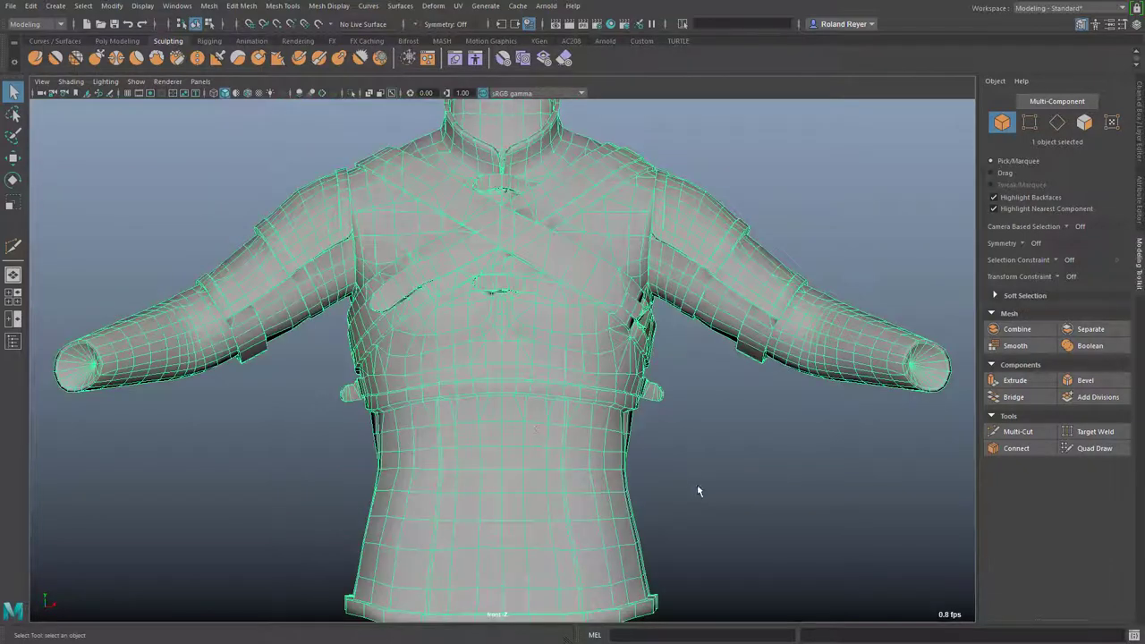
alt+right_drag(748, 476, 649, 483)
key(4)
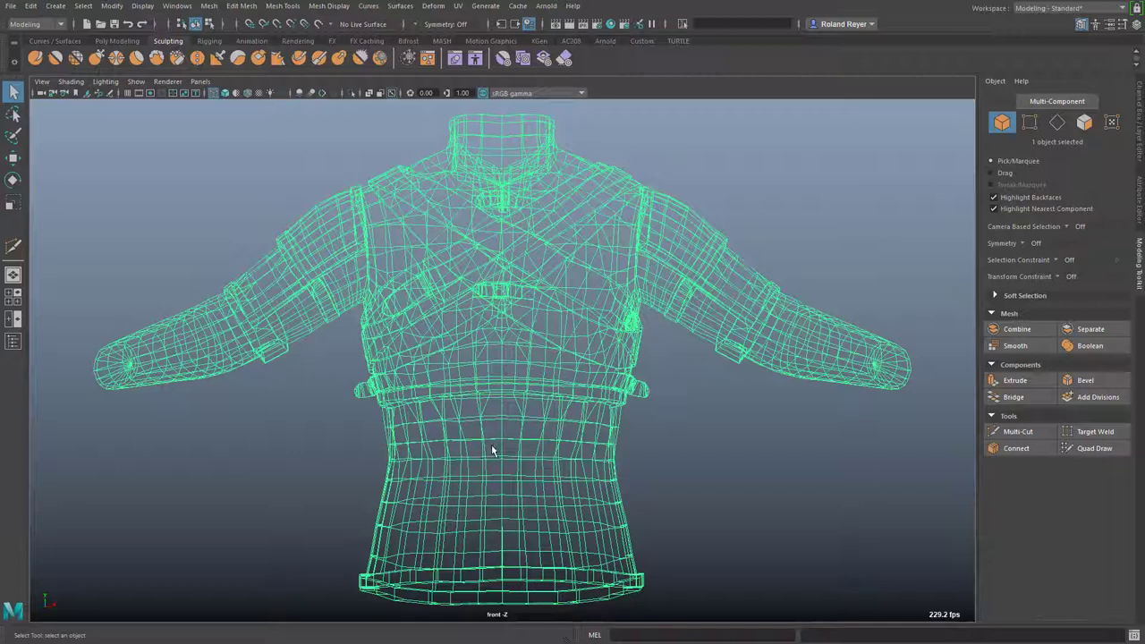
alt+drag(497, 458, 491, 414)
alt+right_drag(756, 500, 729, 493)
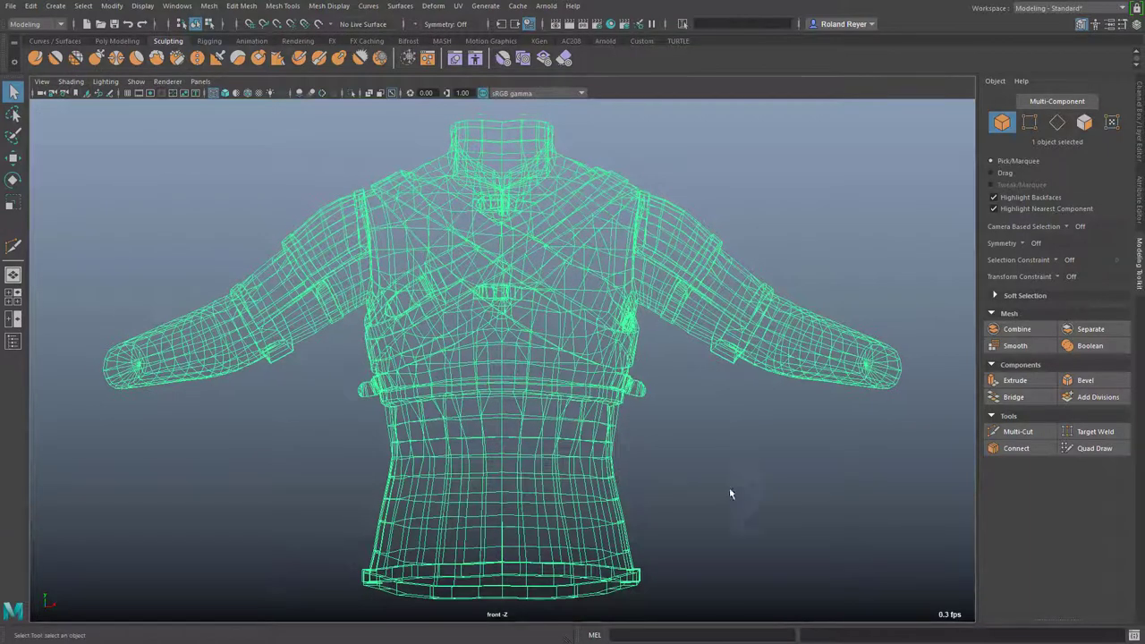
- Unlock orthographic views in the Tumble Tool settings, tumble the front view slightly and return to the Select Tool
click(41, 82)
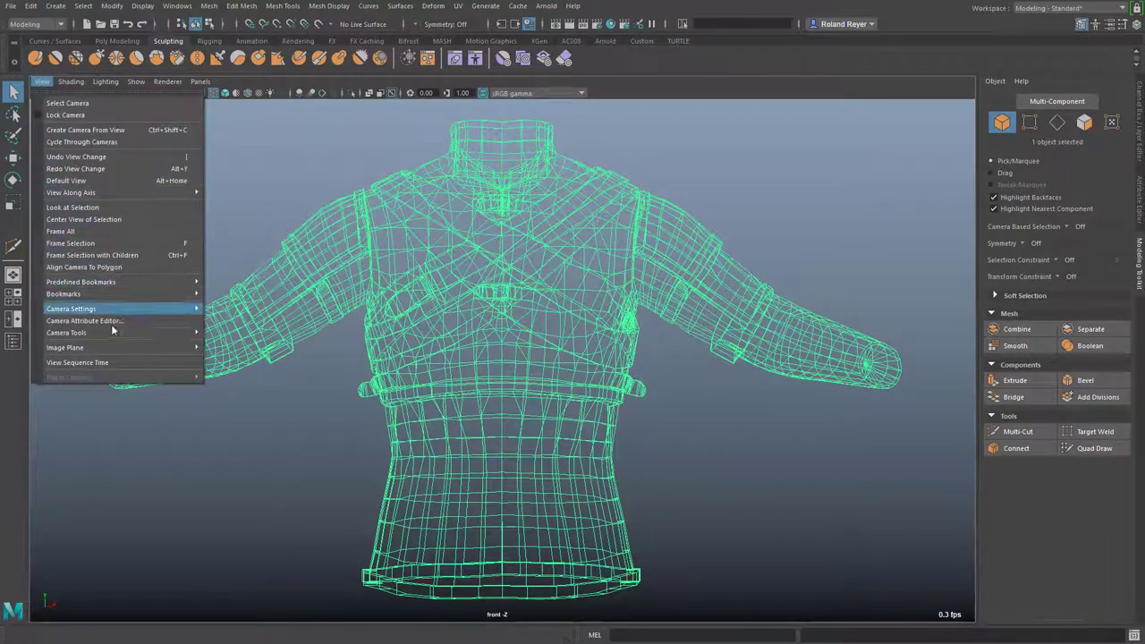
mouse_move(120, 331)
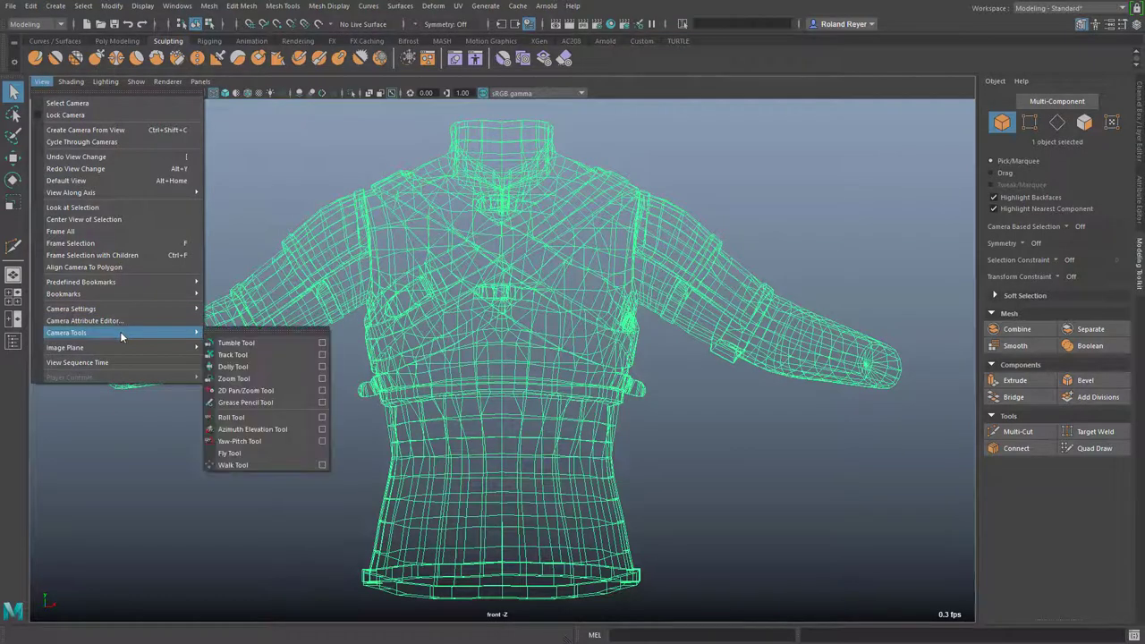
click(322, 343)
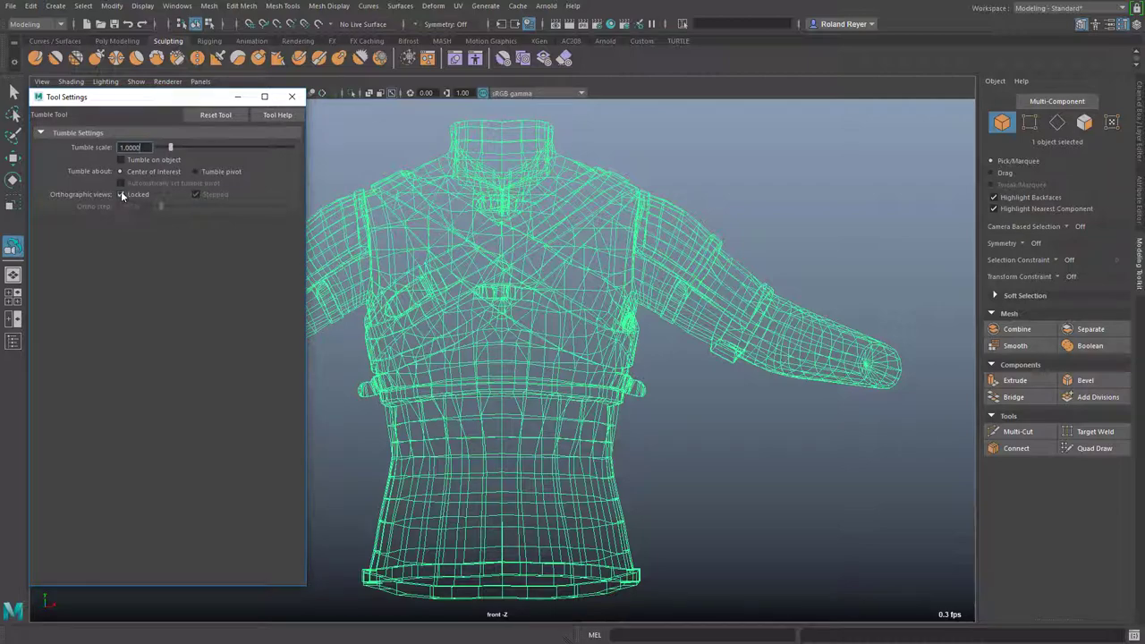
click(121, 193)
drag(647, 529, 670, 528)
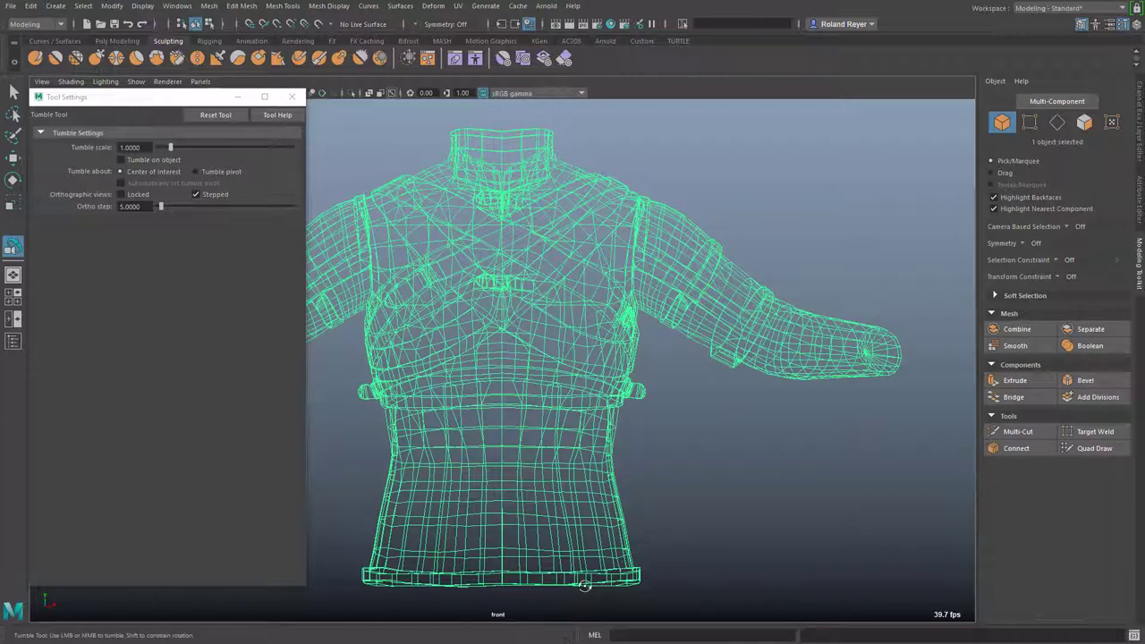
key(q)
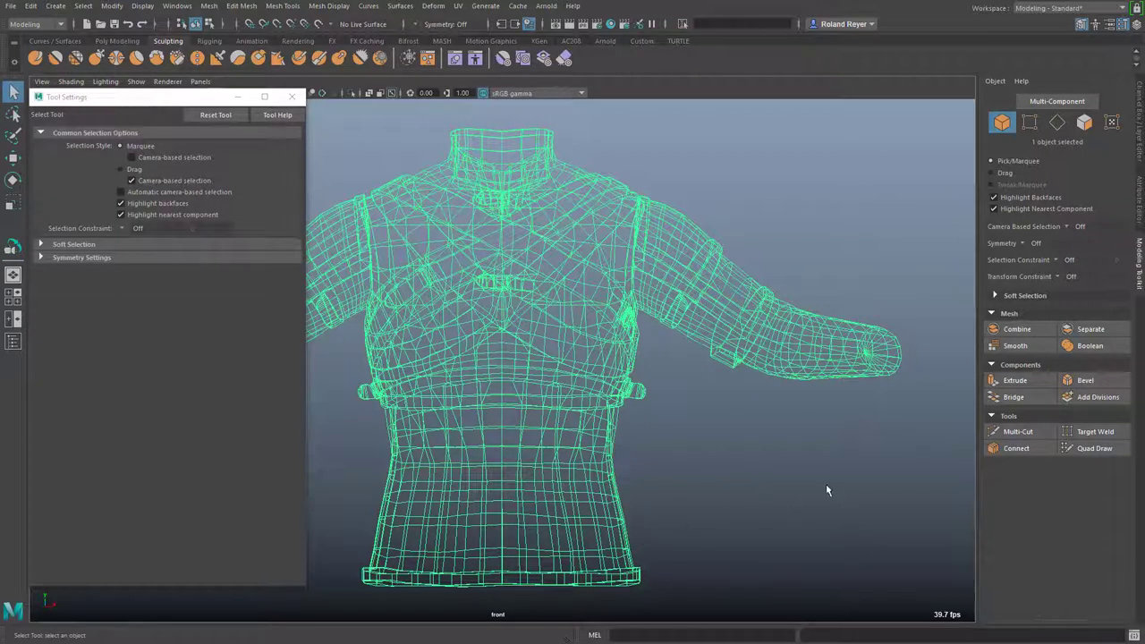
- Slice the body suit's lower torso with two diagonal Multi-Cut lines, one above the other, in the orthographic view
click(1021, 432)
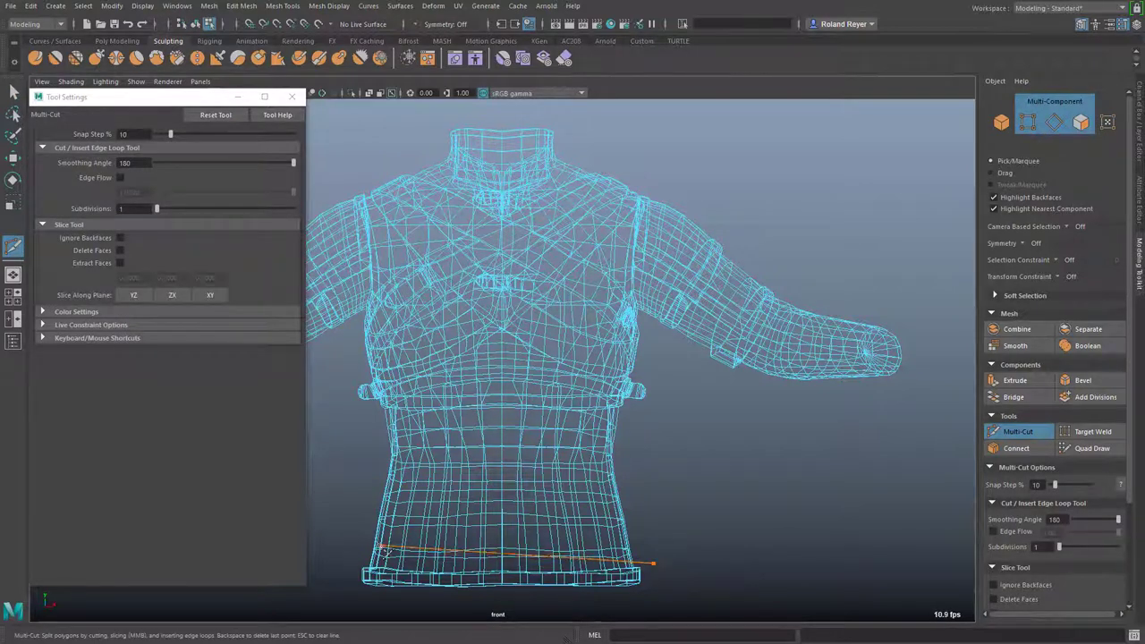
key(Escape)
click(673, 535)
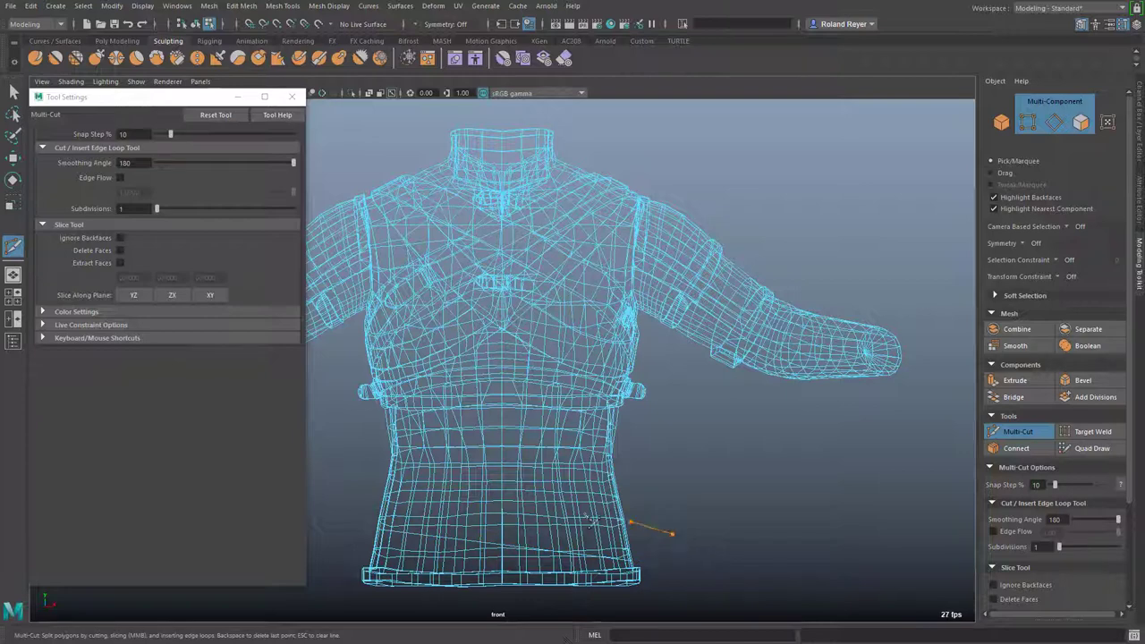
click(365, 494)
key(q)
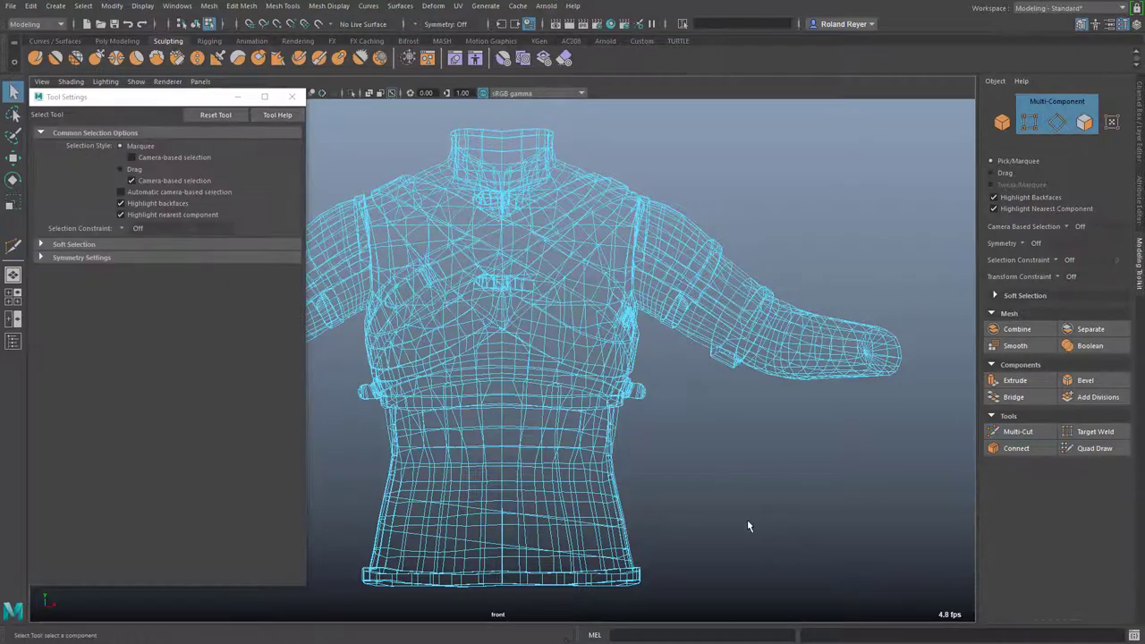
- Select the body suit in object mode and set polyCut2's Cut Plane Center Y to 76.093 in its construction history
click(1137, 157)
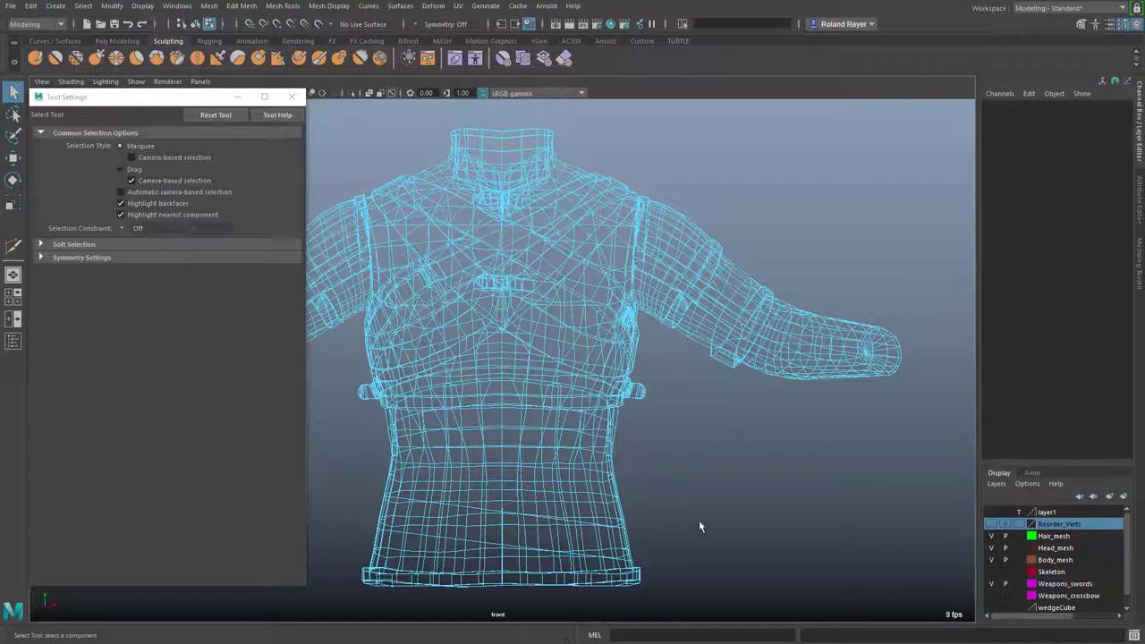
click(511, 402)
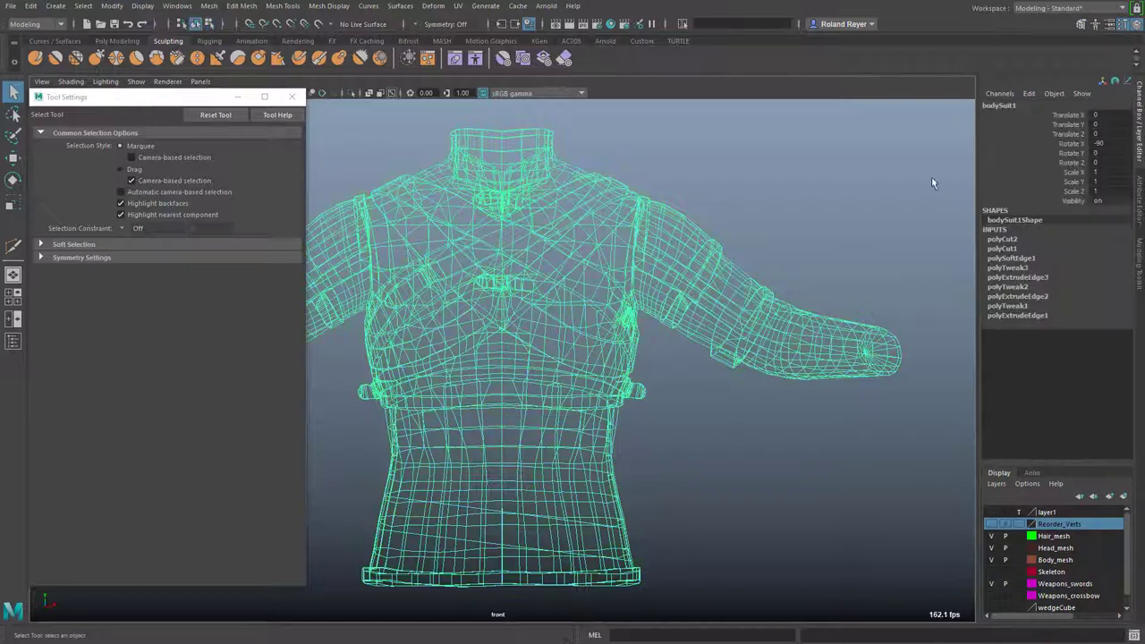
click(1011, 240)
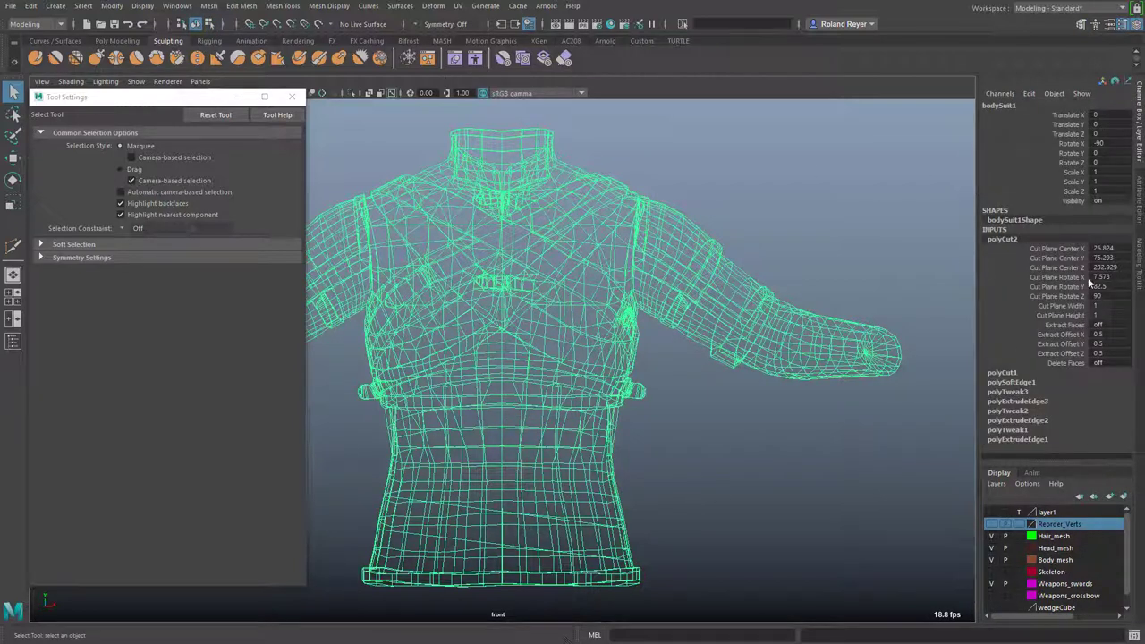
click(292, 96)
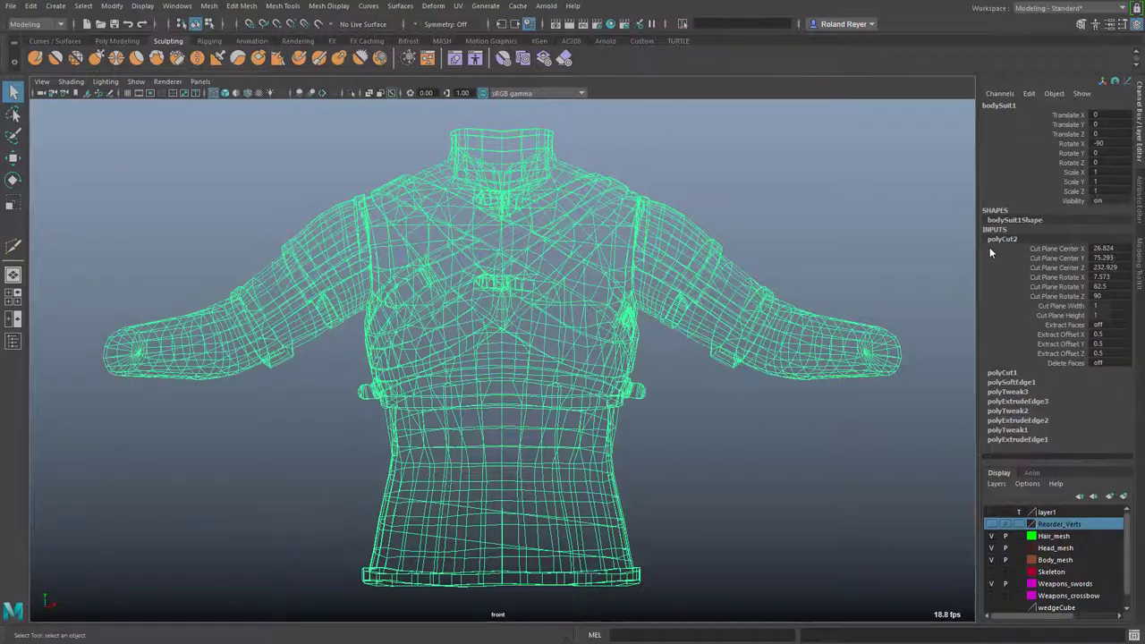
click(1042, 259)
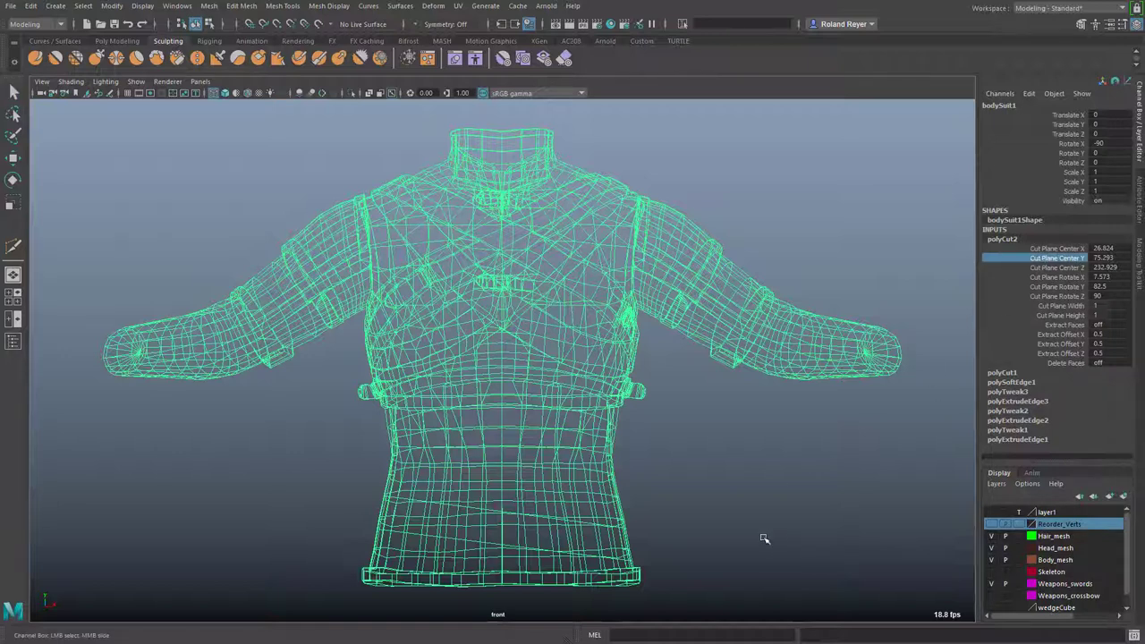
mouse_move(683, 521)
middle_down()
mouse_move(659, 524)
mouse_move(686, 528)
middle_up()
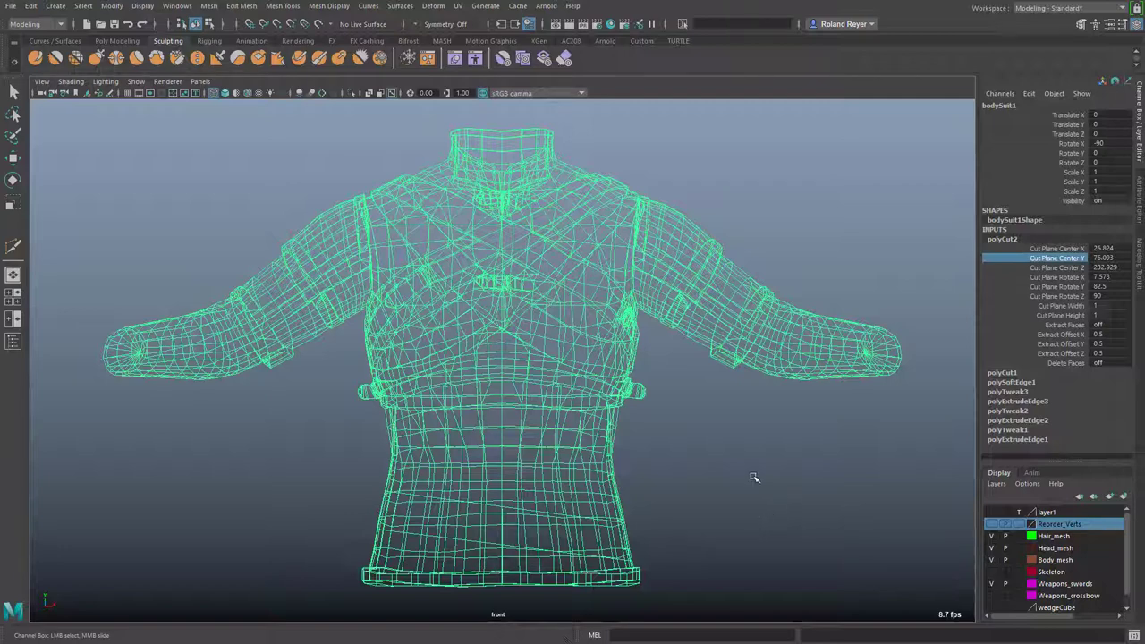
- Switch back to the shaded perspective view and examine how the diagonal slices run around the lower torso
key(space)
drag(754, 476, 749, 402)
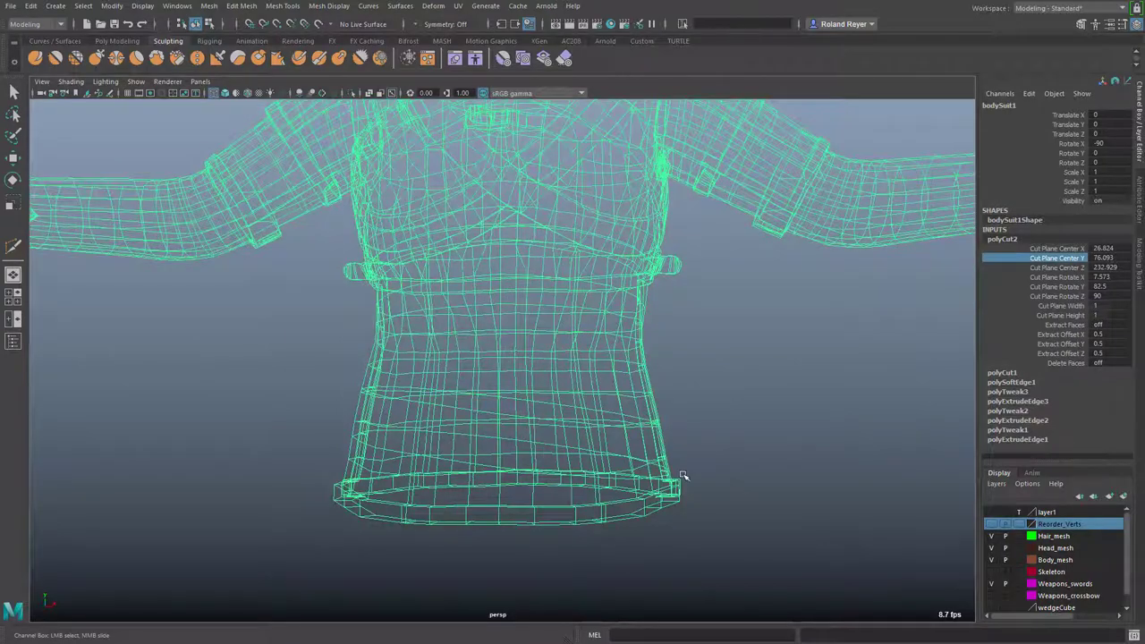
key(5)
mouse_move(443, 503)
alt+mouse_down()
mouse_move(501, 501)
mouse_move(460, 519)
alt+mouse_up()
alt+right_drag(497, 557, 682, 430)
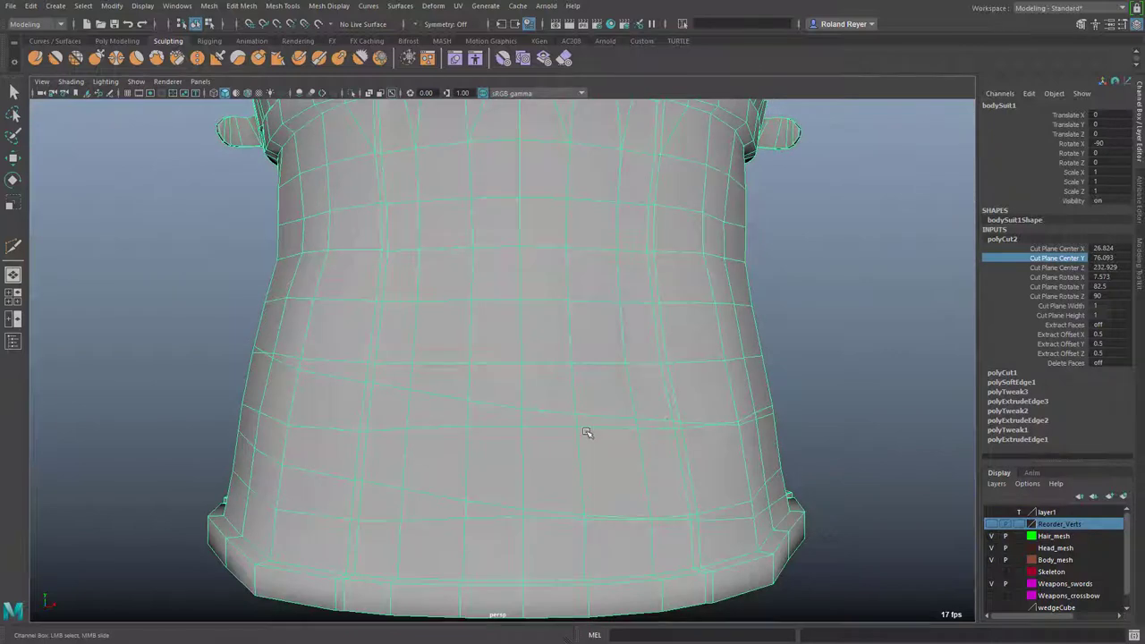
alt+drag(473, 493, 629, 511)
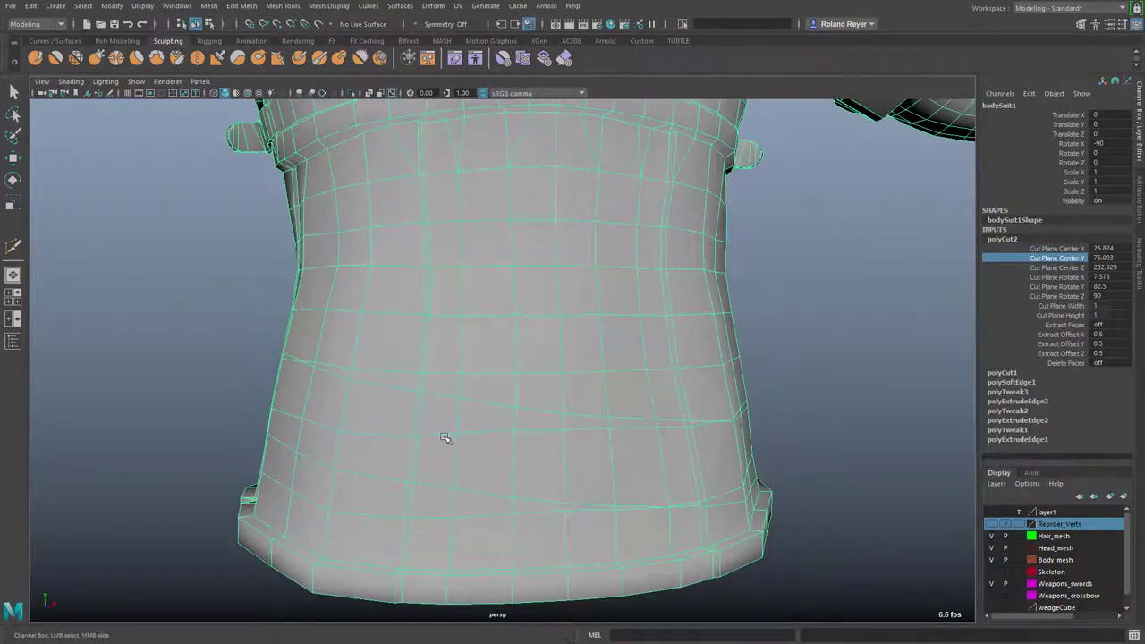
alt+drag(385, 512, 348, 504)
alt+right_drag(409, 525, 537, 527)
alt+middle_drag(591, 467, 597, 453)
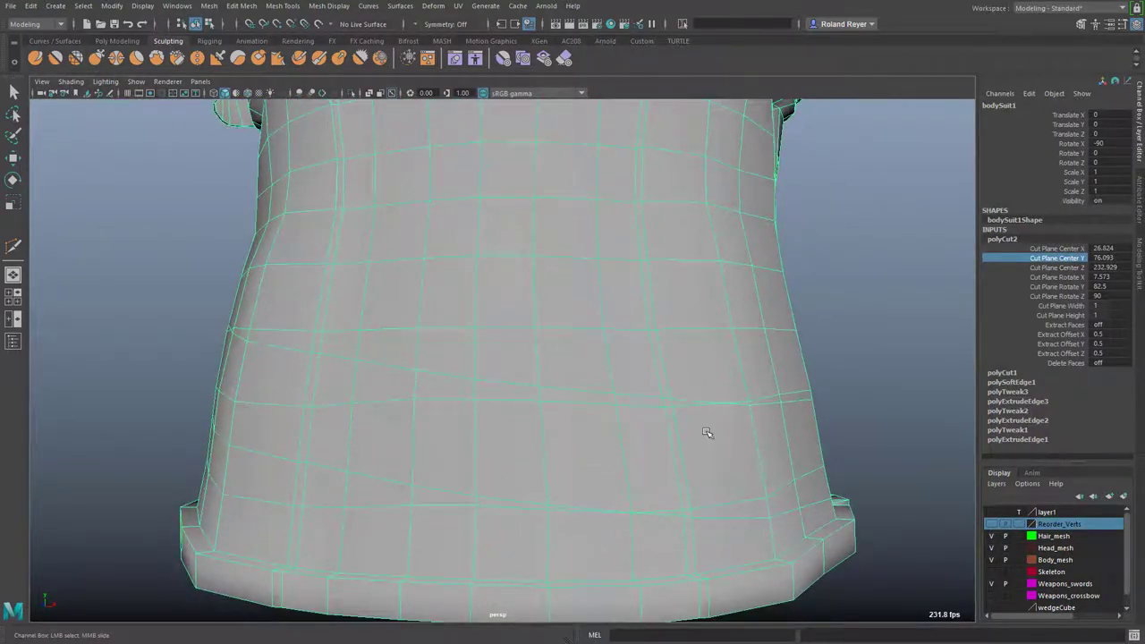
- Select the redundant horizontal edges running close to the diagonal slices around the lower torso and delete them
right_drag(621, 479, 643, 410)
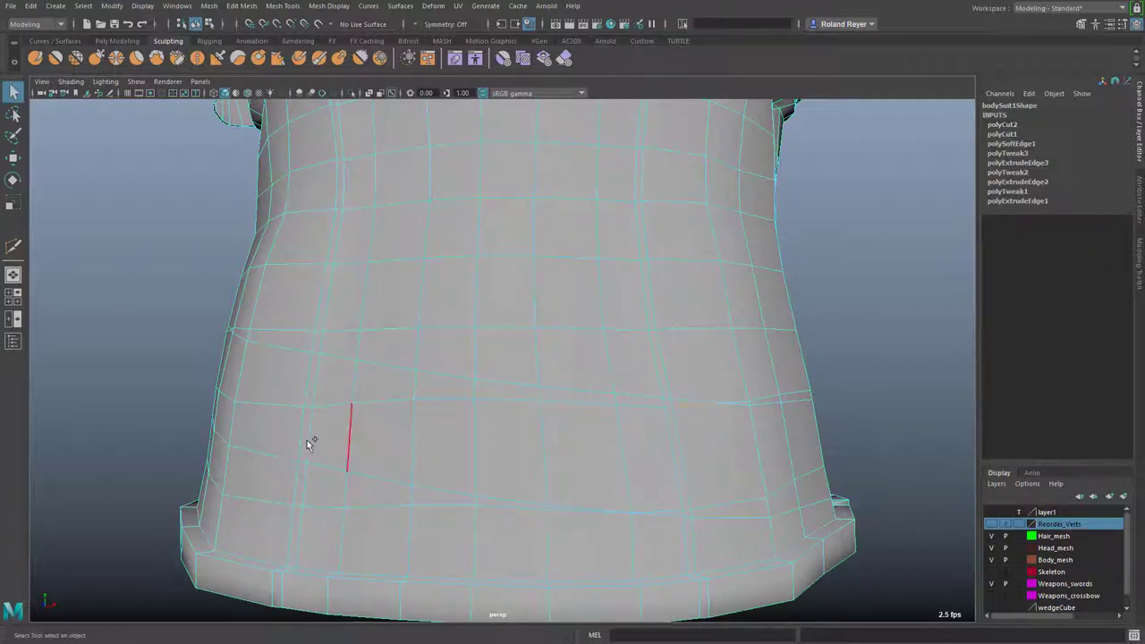
alt+drag(420, 486, 587, 491)
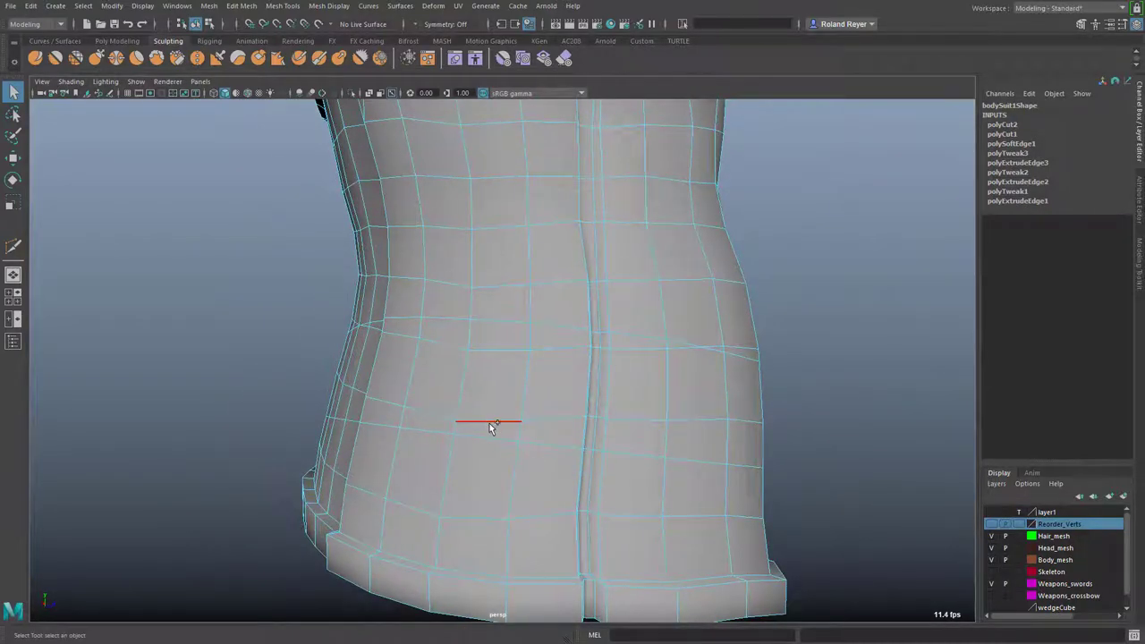
mouse_move(493, 430)
alt+mouse_down()
mouse_move(504, 512)
mouse_move(565, 514)
mouse_move(476, 426)
alt+mouse_up()
alt+drag(480, 518, 568, 521)
alt+drag(427, 493, 577, 560)
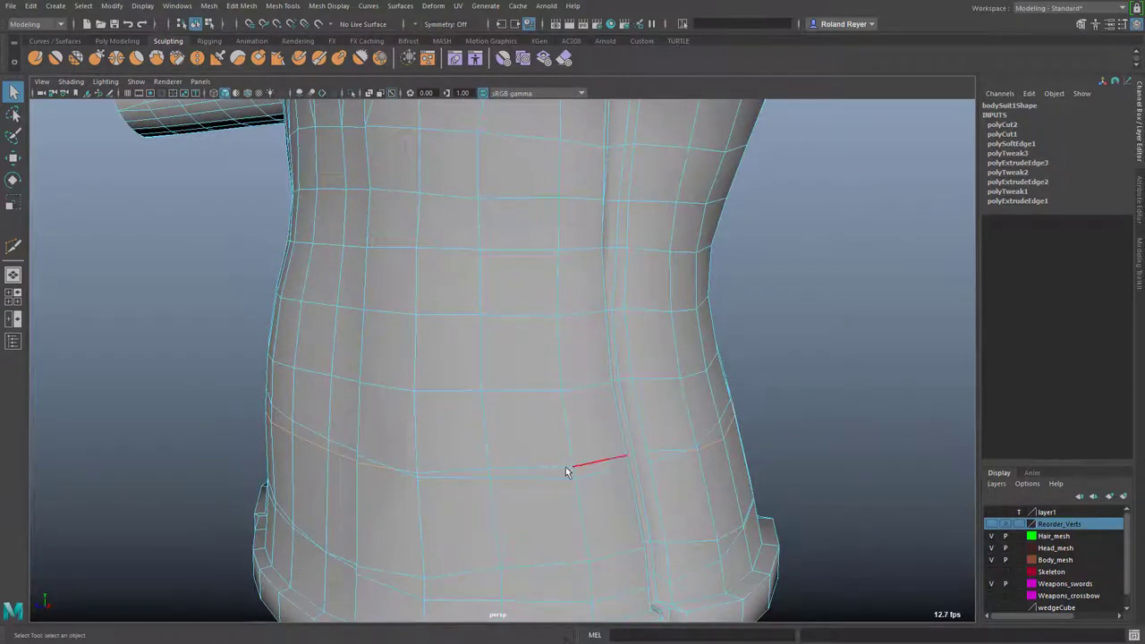
alt+drag(716, 542, 631, 544)
key(Delete)
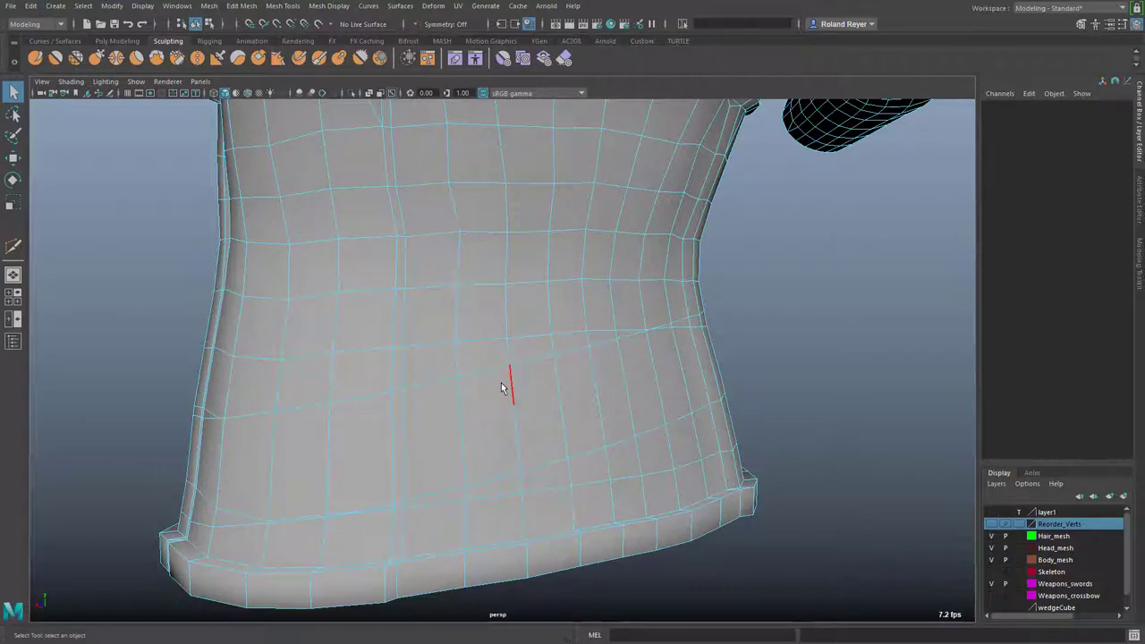
- Undo the last edge deletion and remove those horizontal edges between the slices with Delete Edge/Vertex, including their vertices
right_drag(677, 422, 479, 413)
key(ctrl+z)
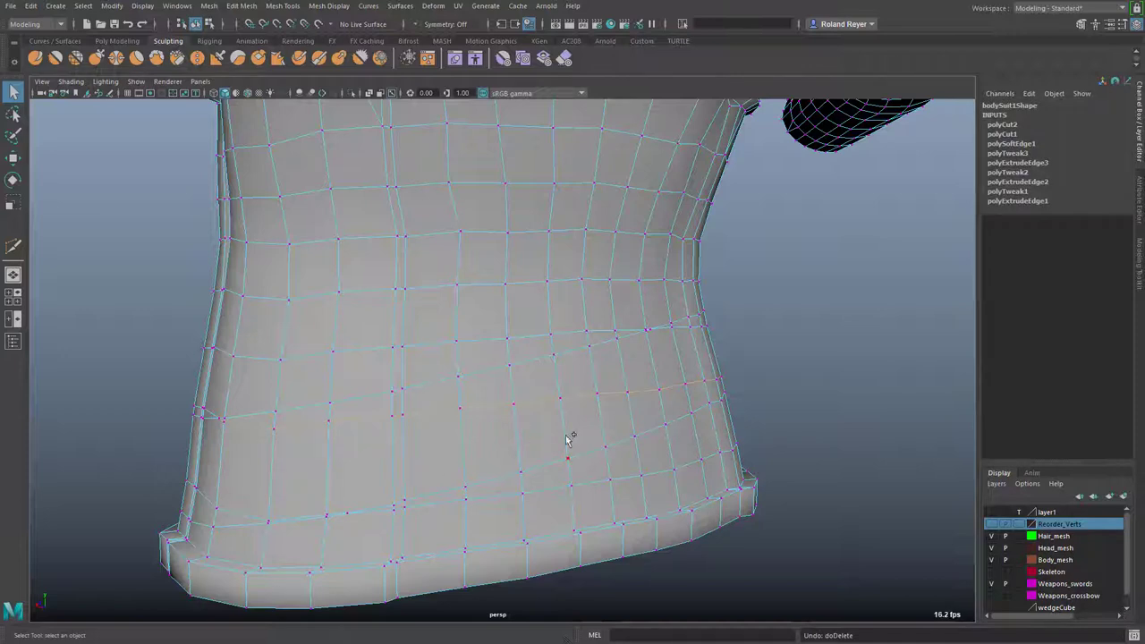
shift+right_drag(552, 422, 478, 456)
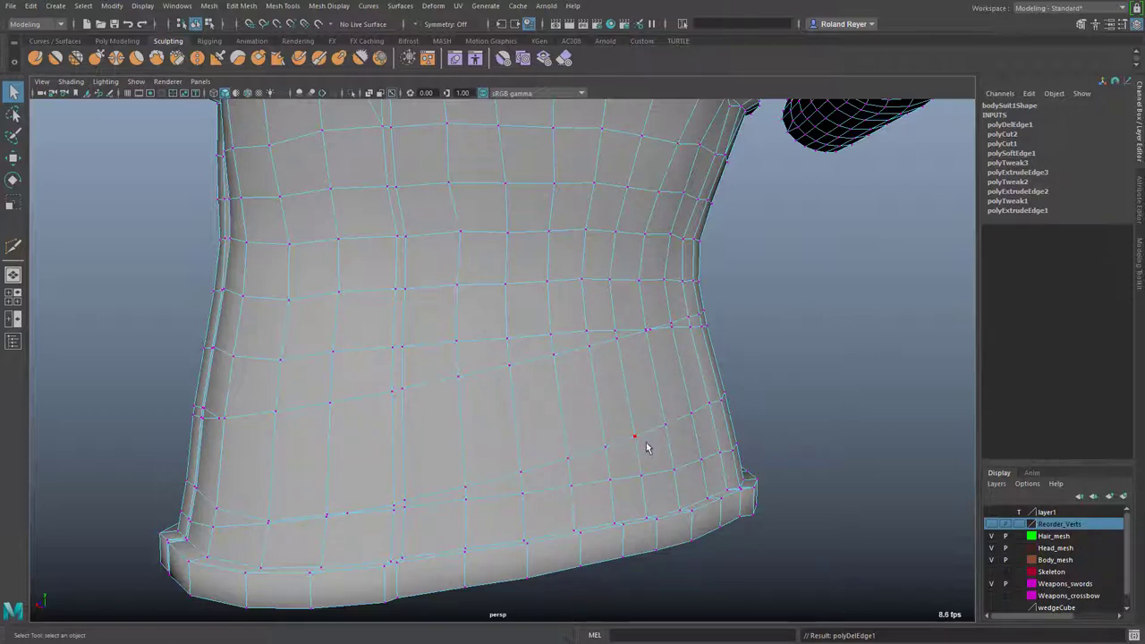
- Select the redundant horizontal edges running beside the upper diagonal slice around the torso and remove them with Delete Edge/Vertex
key(F10)
alt+drag(692, 470, 616, 414)
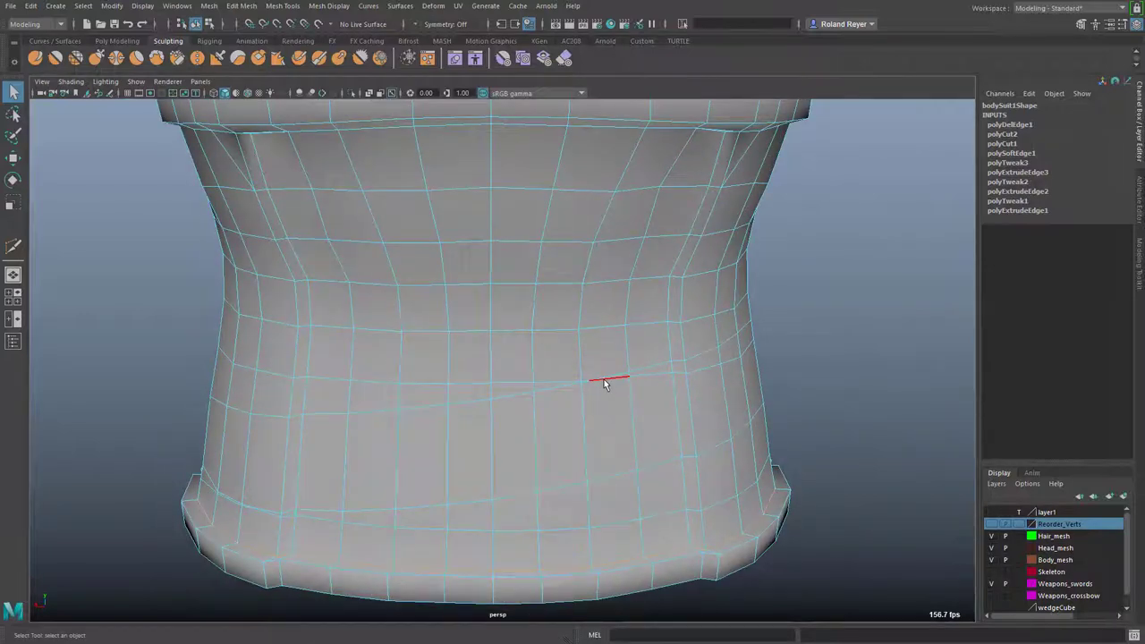
alt+drag(762, 462, 639, 460)
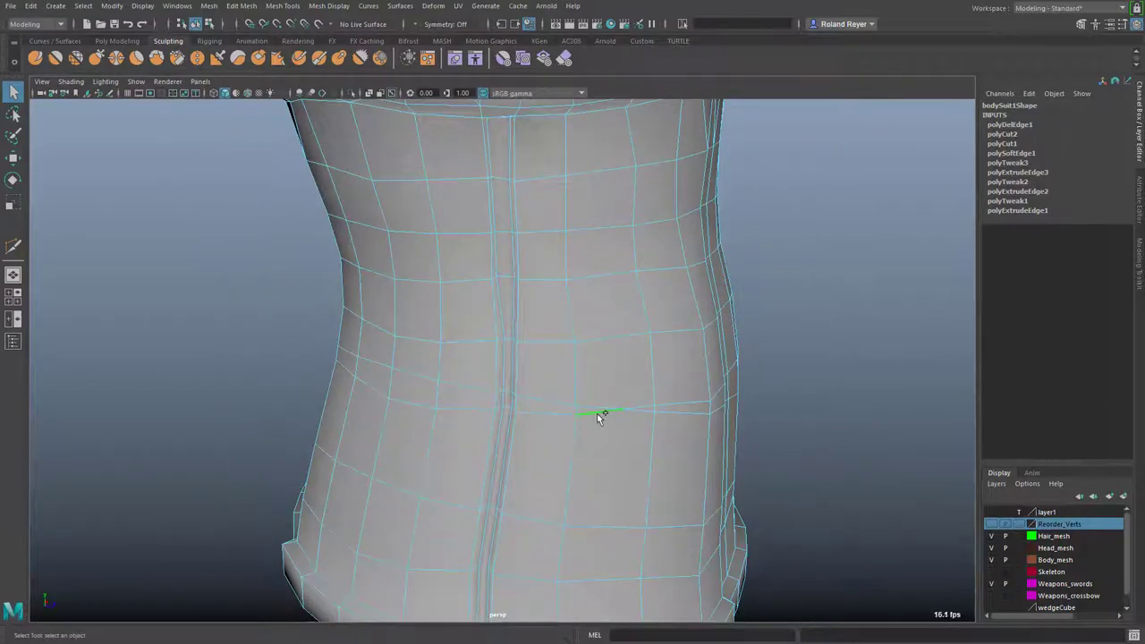
shift+right_drag(615, 451, 551, 479)
- Select the redundant horizontal edges near the lower slice just above the hem and remove them with Delete Edge/Vertex
alt+drag(710, 536, 558, 522)
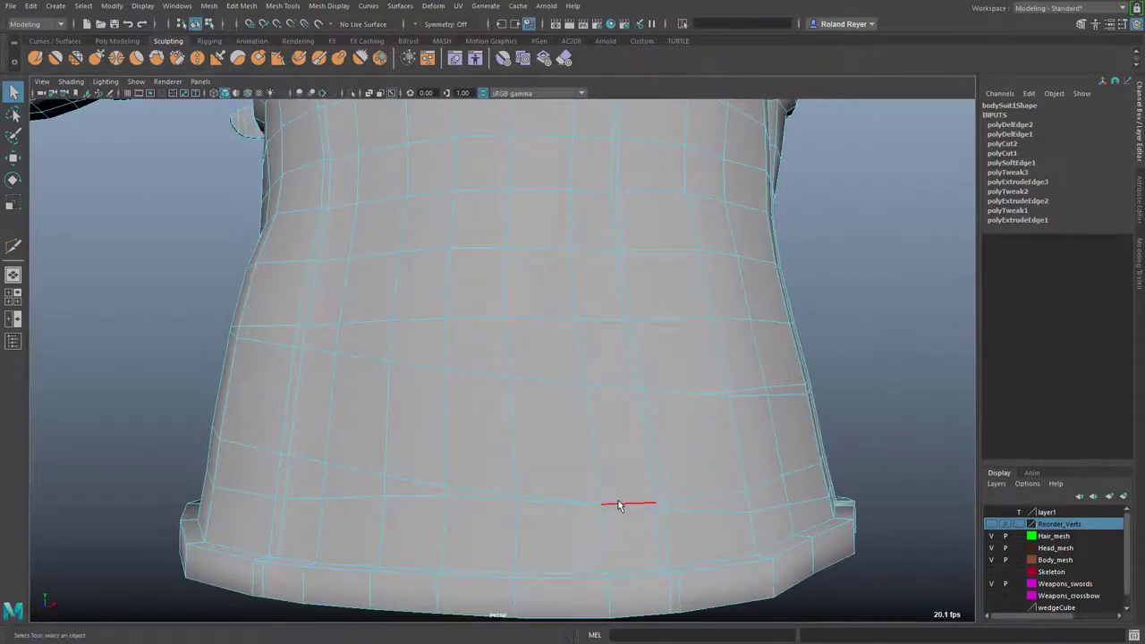
alt+drag(678, 542, 618, 545)
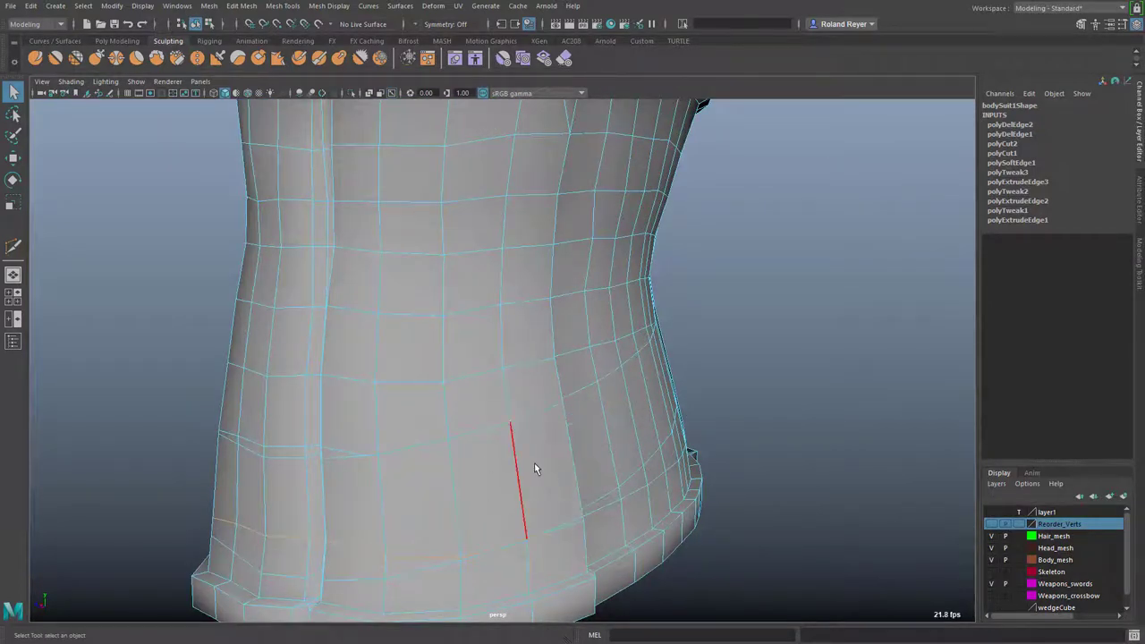
right_drag(529, 495, 492, 492)
- Activate Target Weld and merge the stray vertex at the end of the upper slice into its neighbouring vertex
alt+drag(561, 521, 262, 544)
alt+middle_drag(618, 466, 525, 438)
alt+right_drag(488, 454, 573, 448)
alt+drag(569, 417, 560, 426)
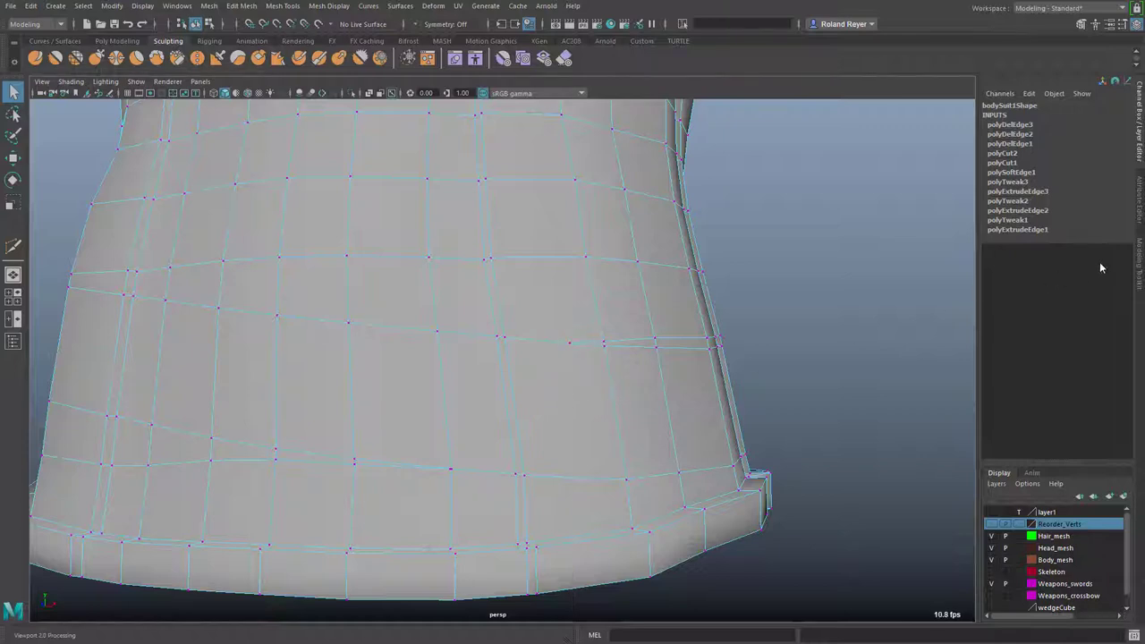
click(1141, 264)
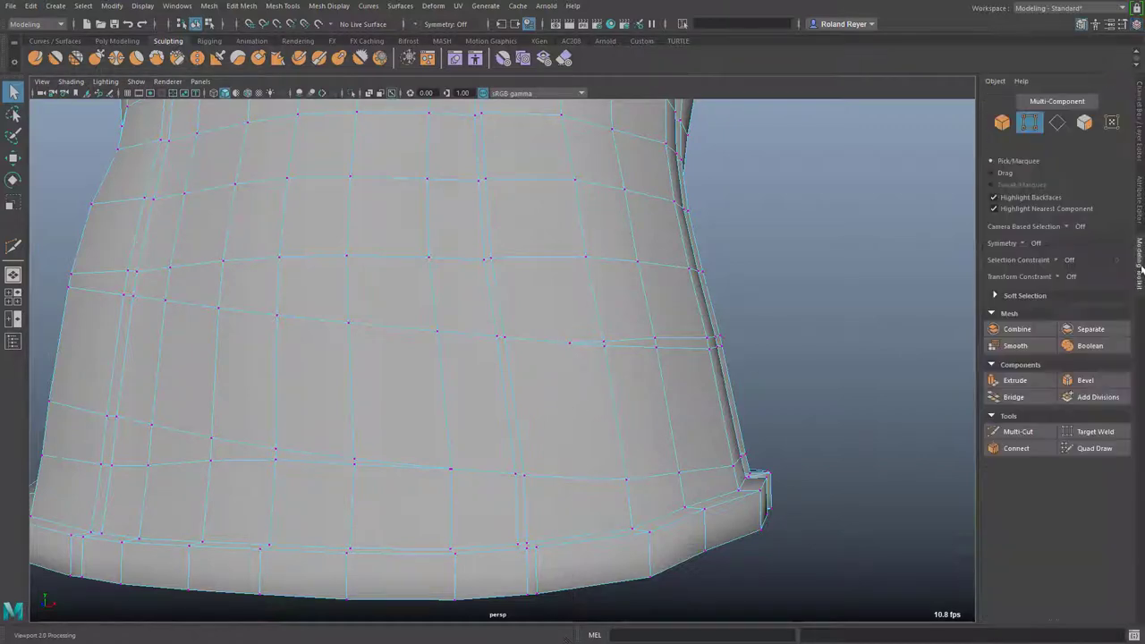
click(1098, 434)
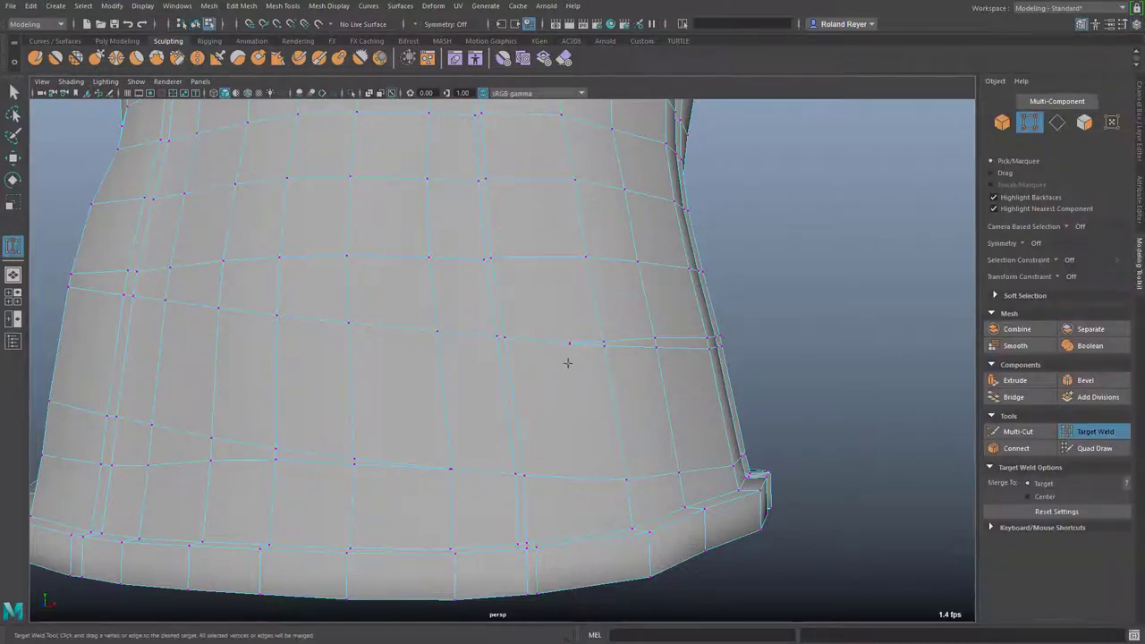
drag(570, 343, 603, 345)
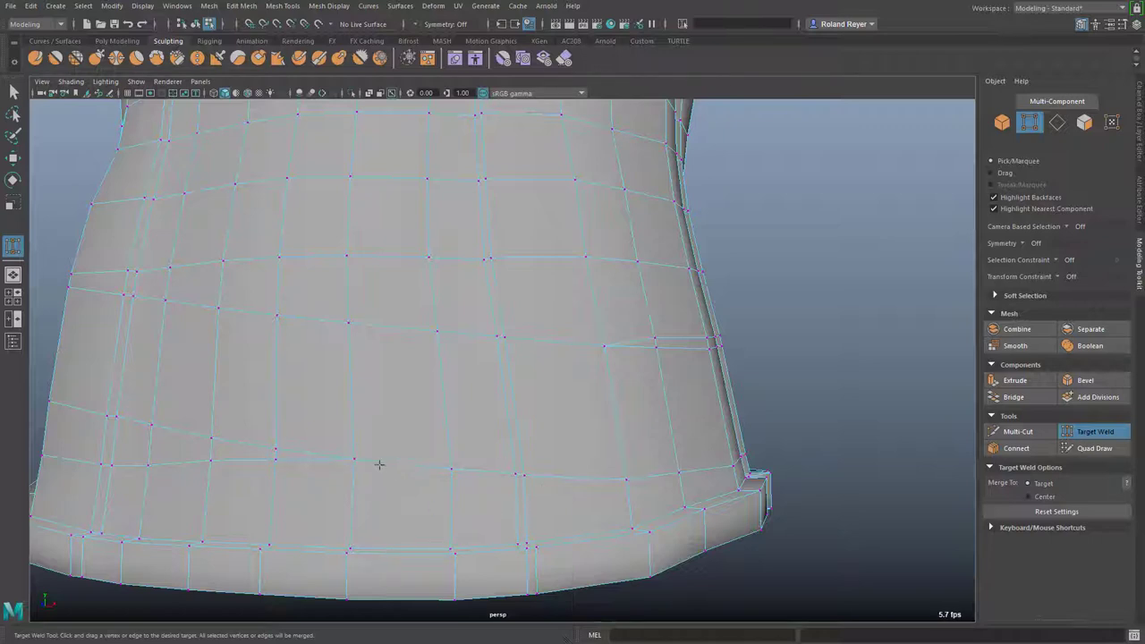
- Target-weld the stray vertex beside the side seam into the adjacent vertex on the upper slice line
alt+drag(416, 524, 395, 463)
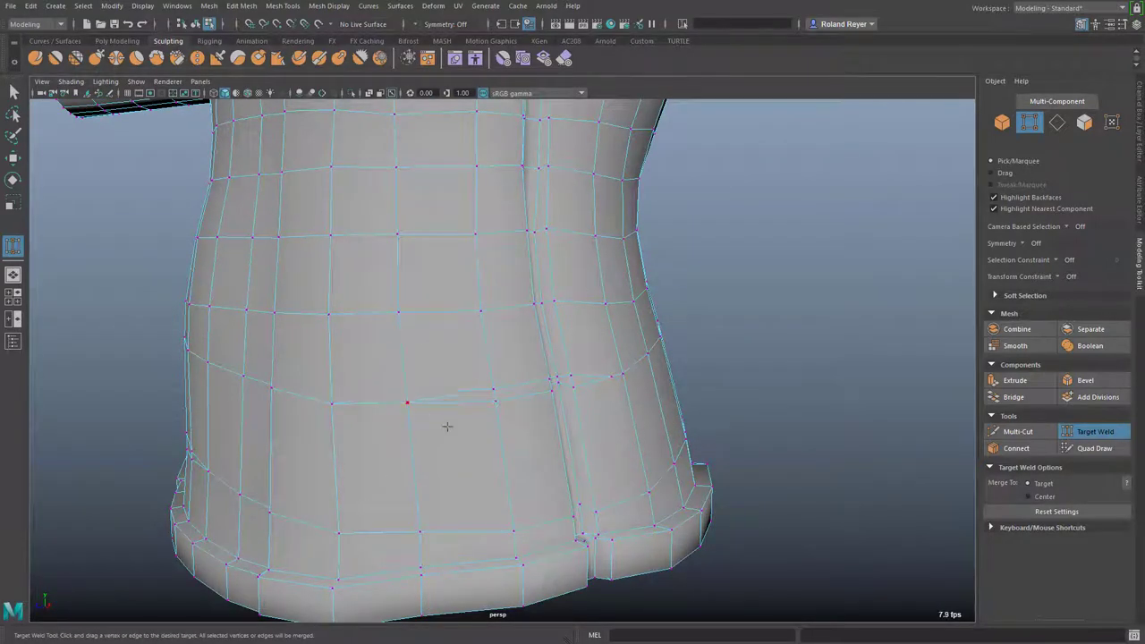
alt+drag(531, 461, 437, 486)
alt+right_drag(405, 487, 578, 445)
alt+middle_drag(578, 445, 604, 359)
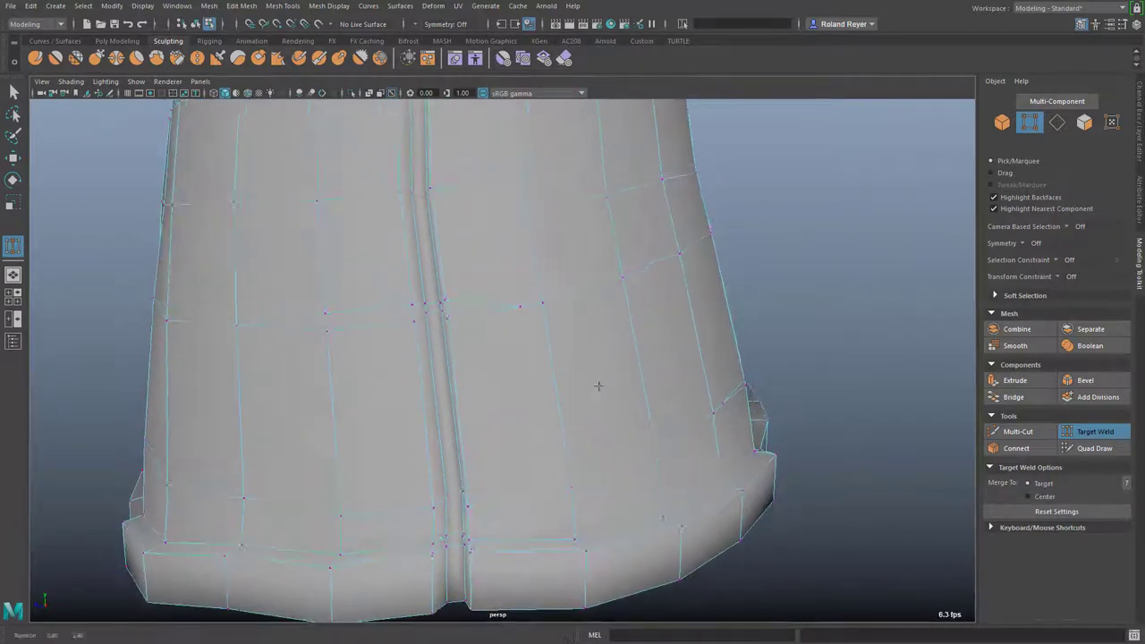
drag(521, 307, 544, 302)
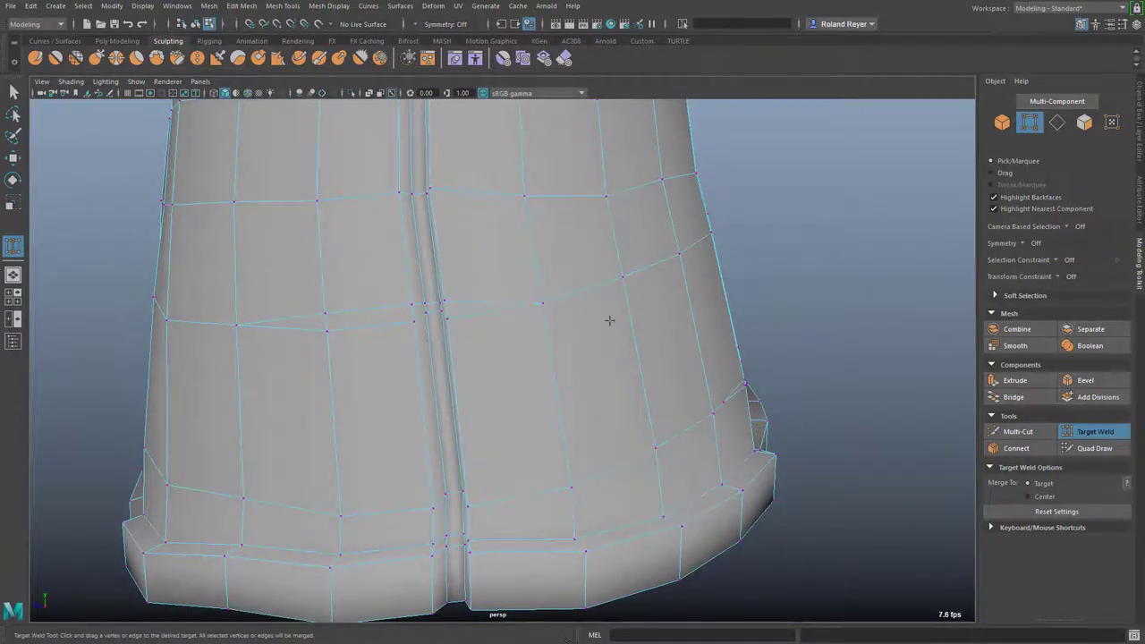
- Target-weld the loose vertex on the lower slice line above the hem into its neighbouring vertex
alt+drag(609, 320, 658, 376)
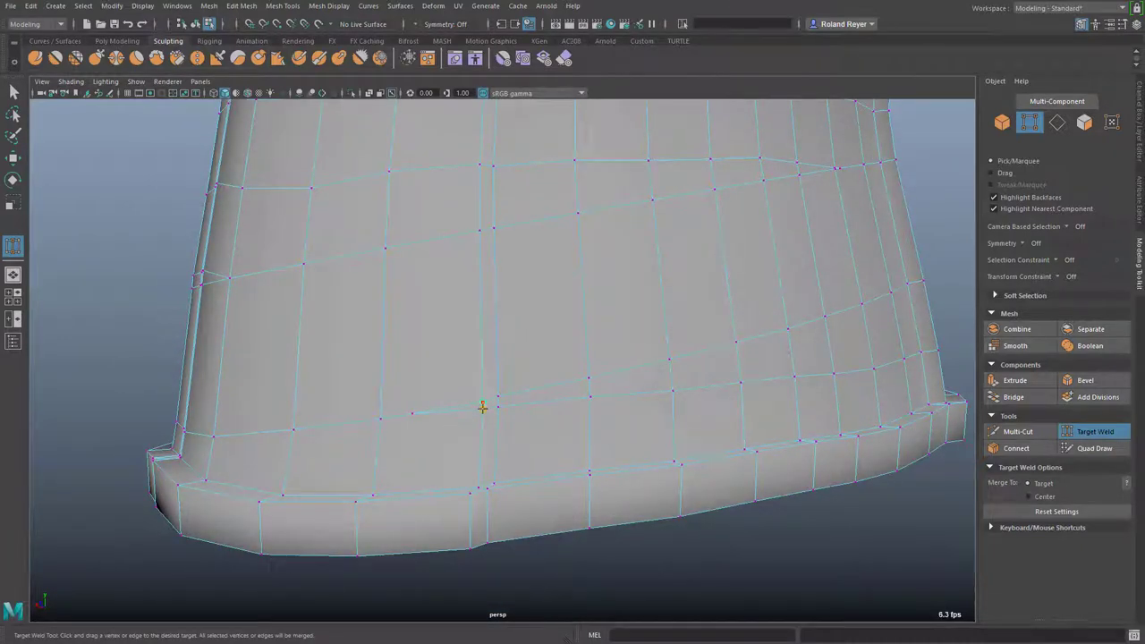
drag(402, 414, 381, 420)
alt+drag(570, 470, 551, 445)
alt+middle_drag(551, 445, 547, 445)
alt+right_drag(729, 421, 589, 428)
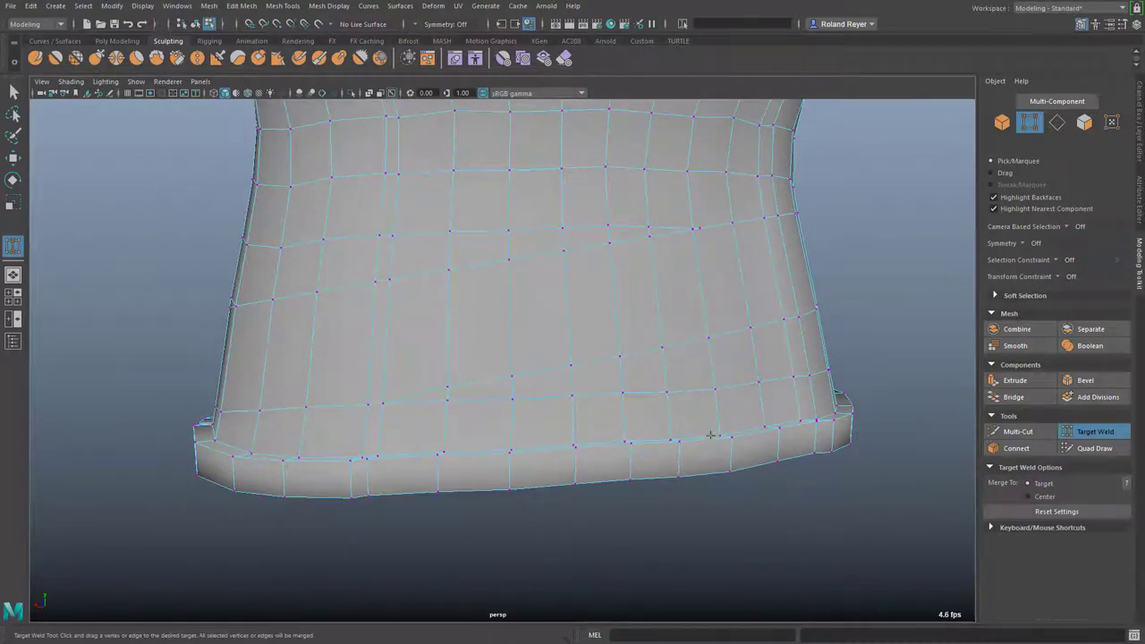
- Target-weld the nearly coincident vertices where the upper slice meets the existing horizontal edge loop
alt+right_drag(715, 430, 561, 430)
alt+drag(624, 420, 560, 429)
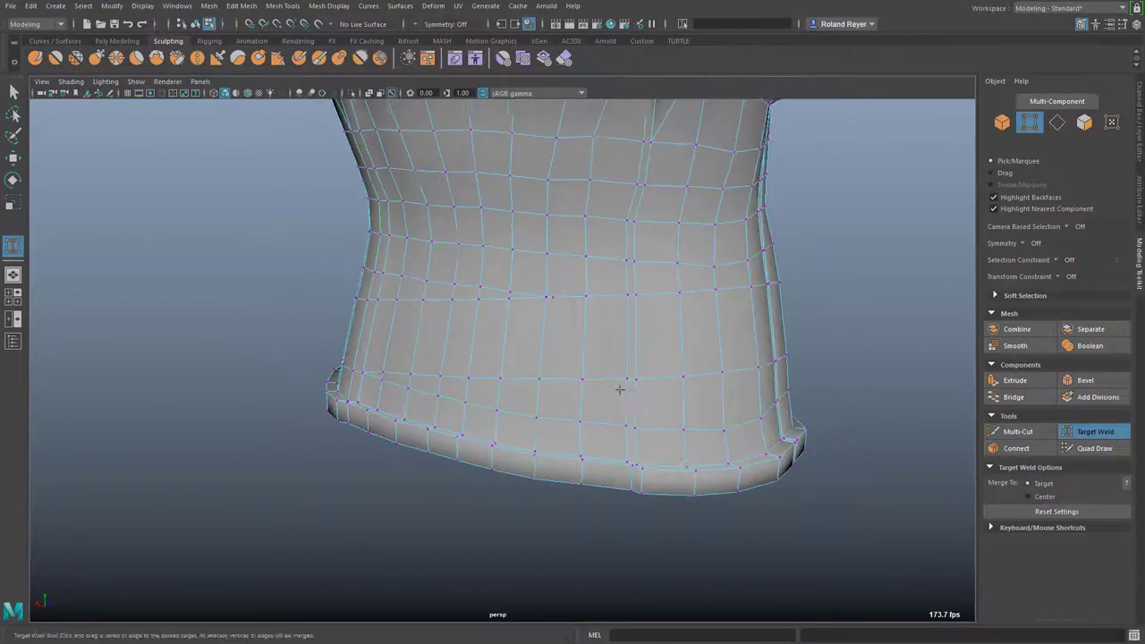
alt+drag(615, 390, 555, 313)
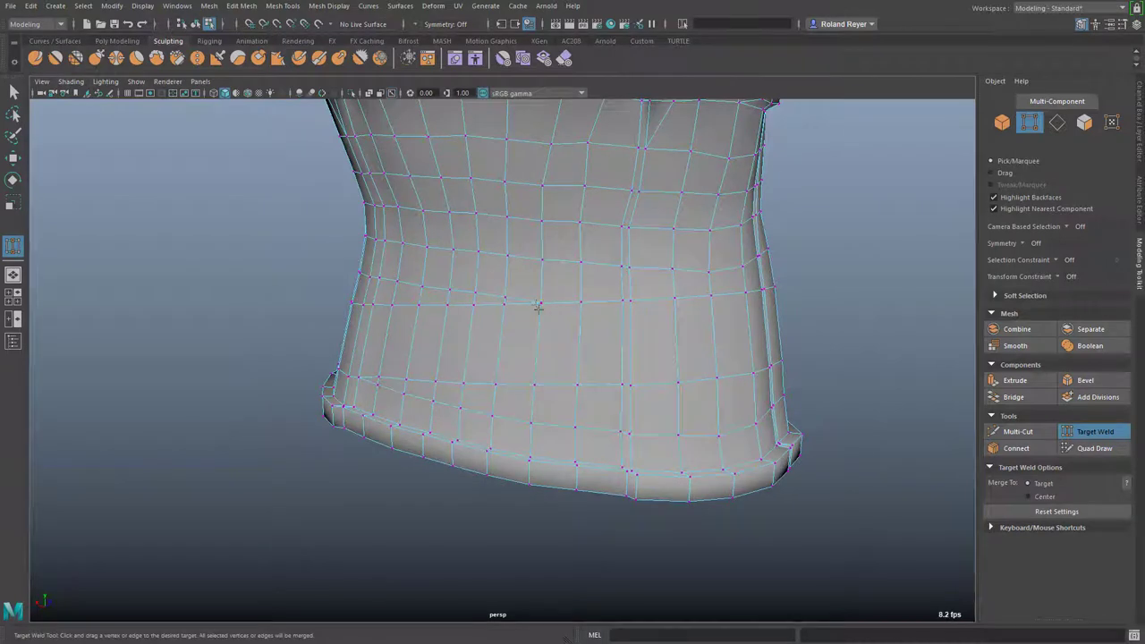
scroll(545, 320, up, 8)
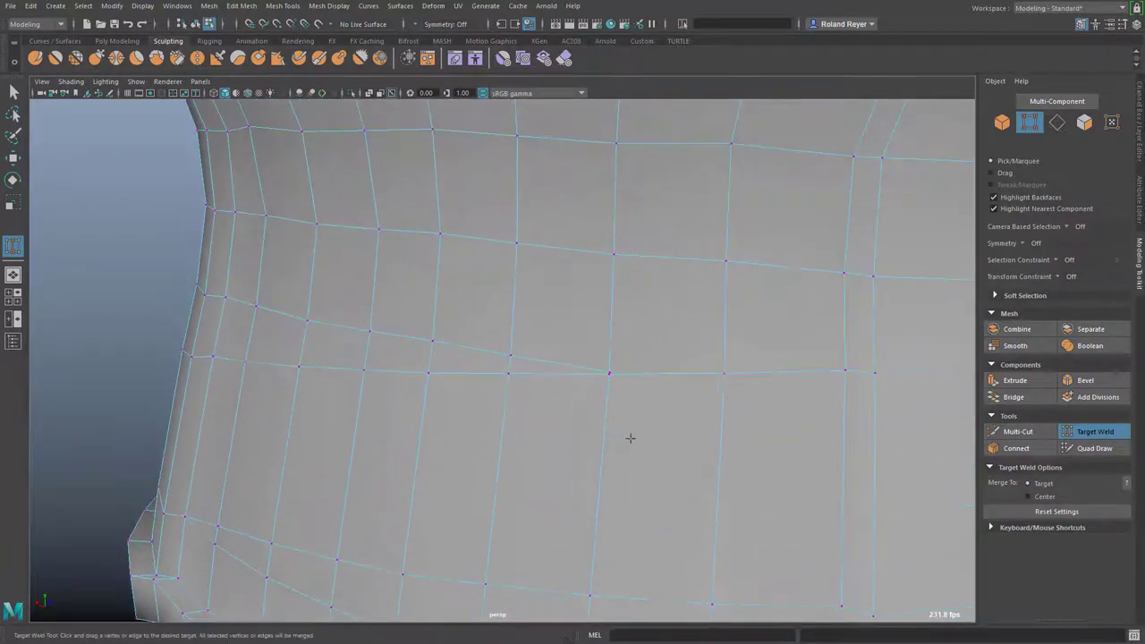
scroll(631, 435, up, 2)
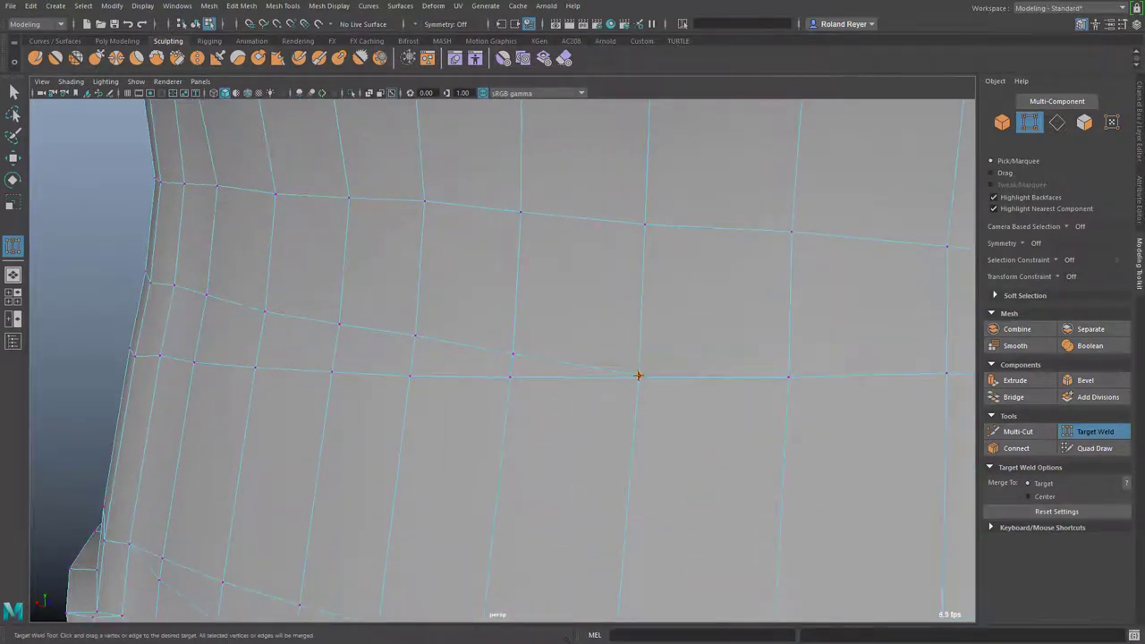
scroll(680, 450, down, 8)
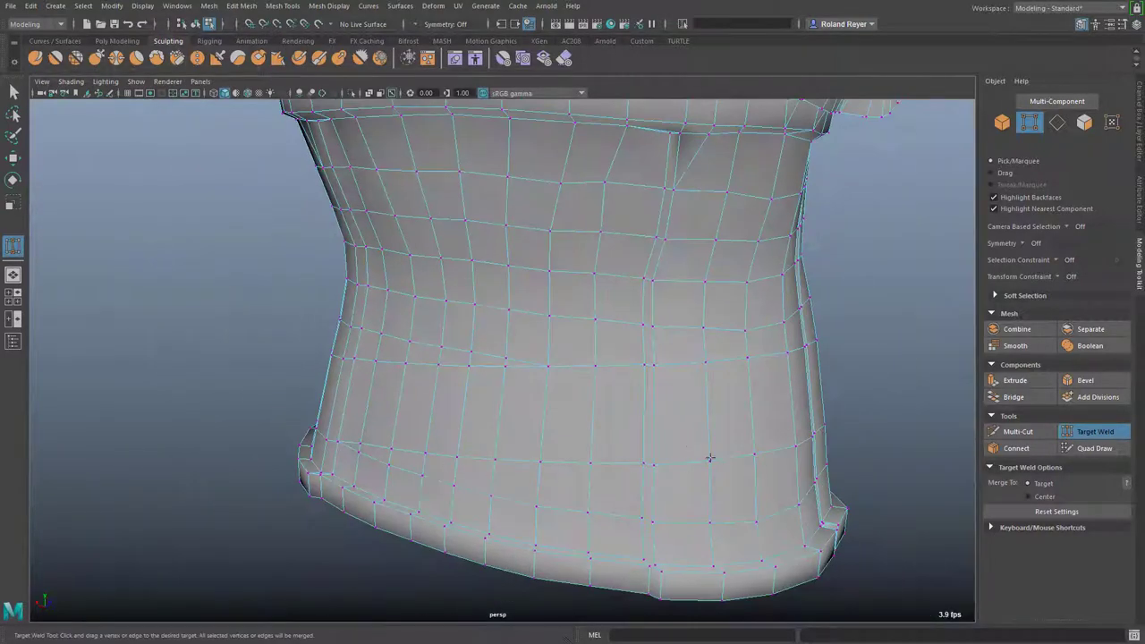
- Weld the remaining close vertex pair near the side seam, check the slice lines all around the torso, and leave Target Weld
alt+drag(590, 448, 545, 447)
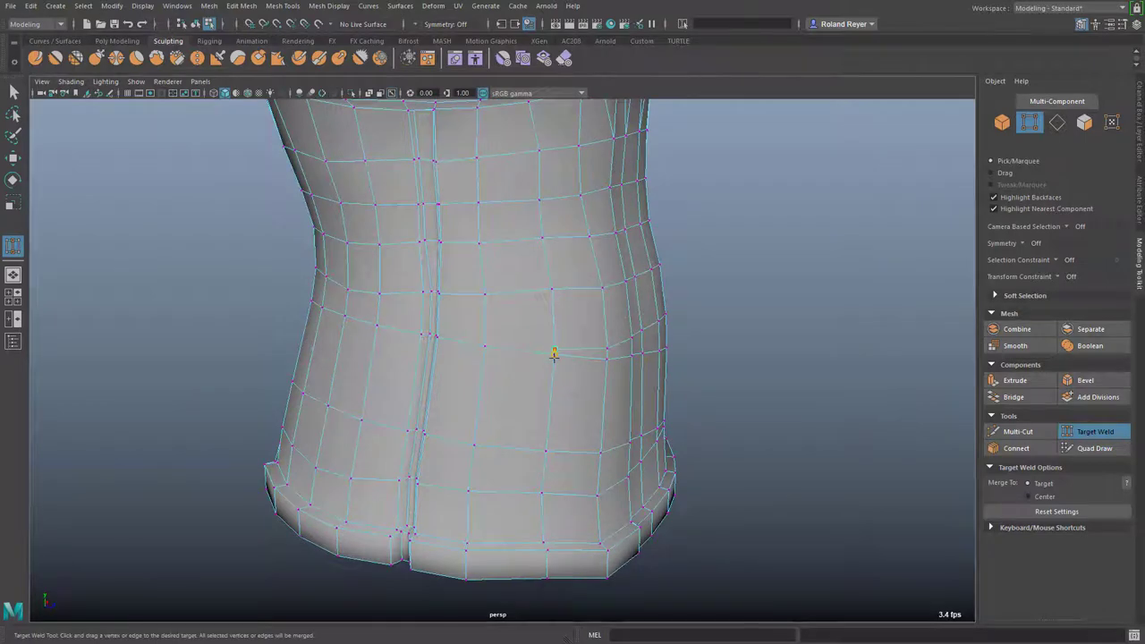
alt+drag(629, 436, 522, 473)
alt+drag(706, 440, 629, 359)
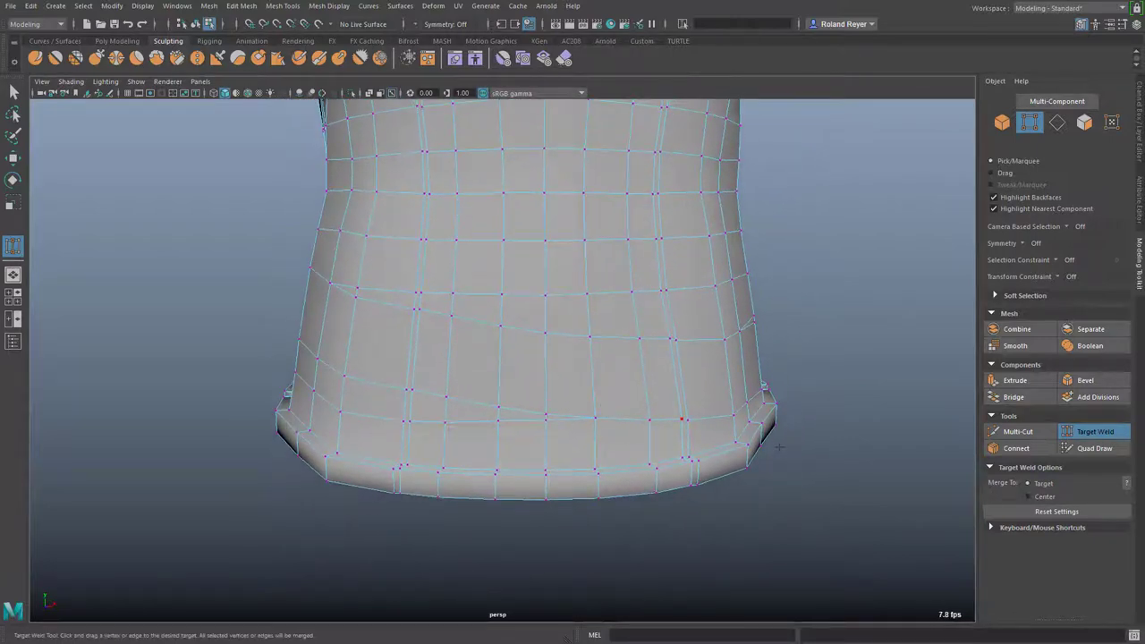
alt+drag(643, 426, 750, 443)
alt+right_drag(759, 406, 600, 403)
alt+middle_drag(601, 404, 621, 379)
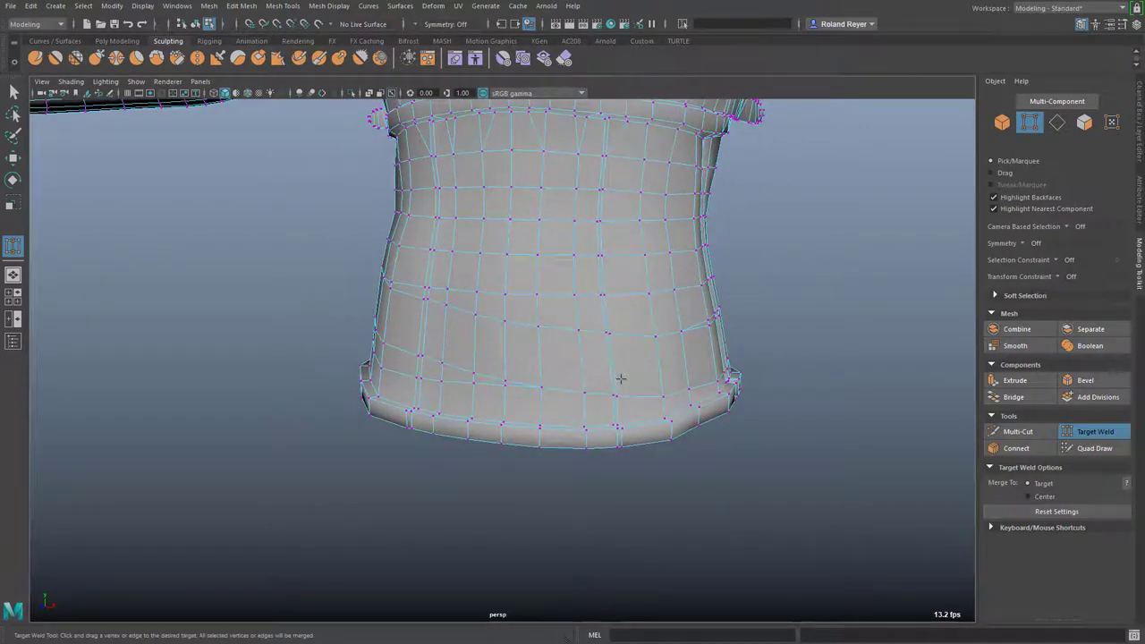
key(q)
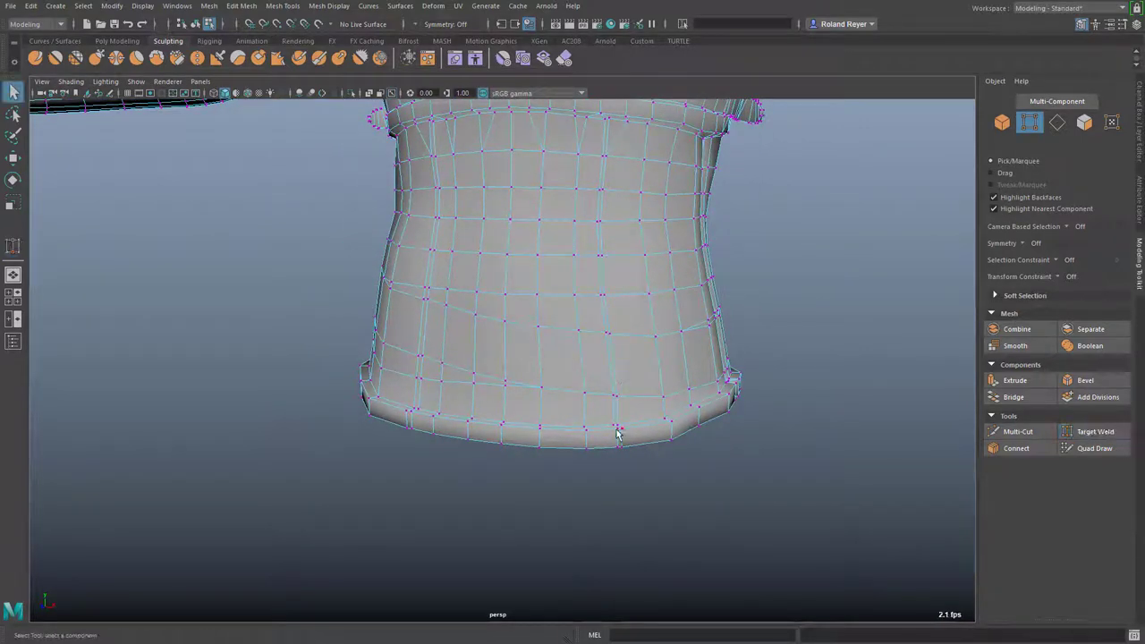
- Switch to face selection and select the full loop of faces between the two diagonal slices around the lower torso
right_drag(568, 355, 582, 454)
click(562, 372)
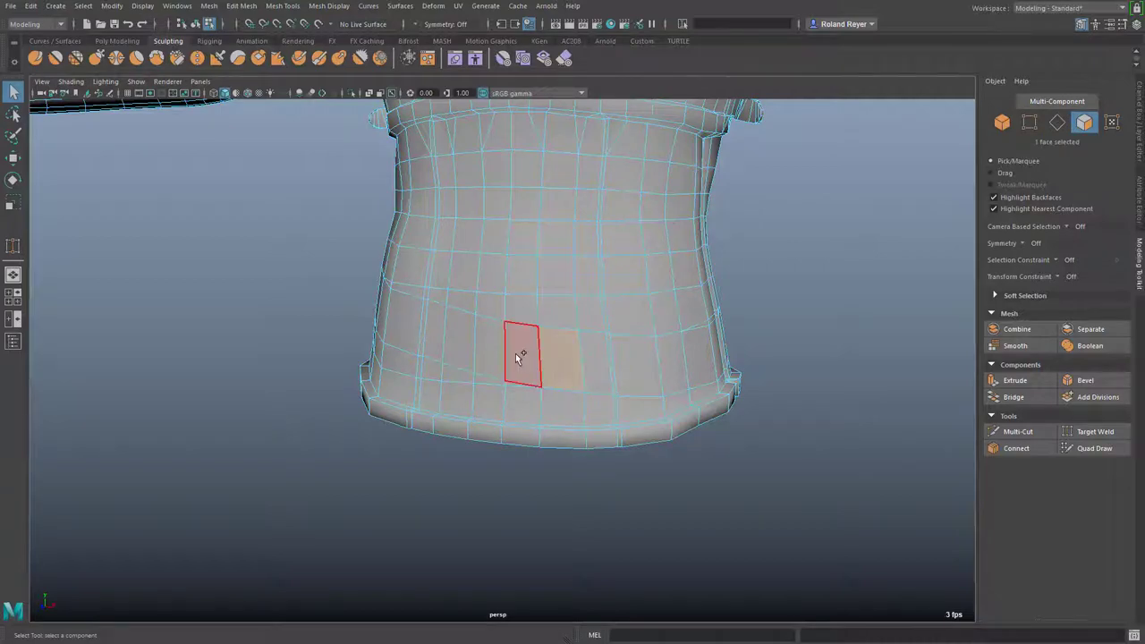
shift+double_click(519, 358)
alt+drag(641, 499, 334, 475)
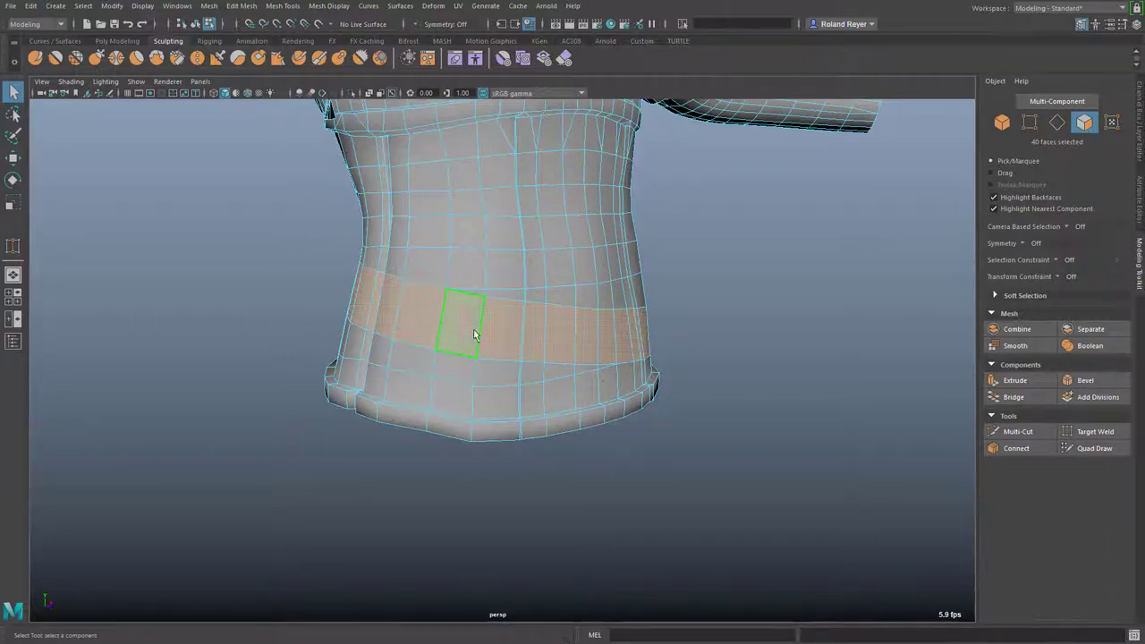
alt+drag(608, 385, 547, 367)
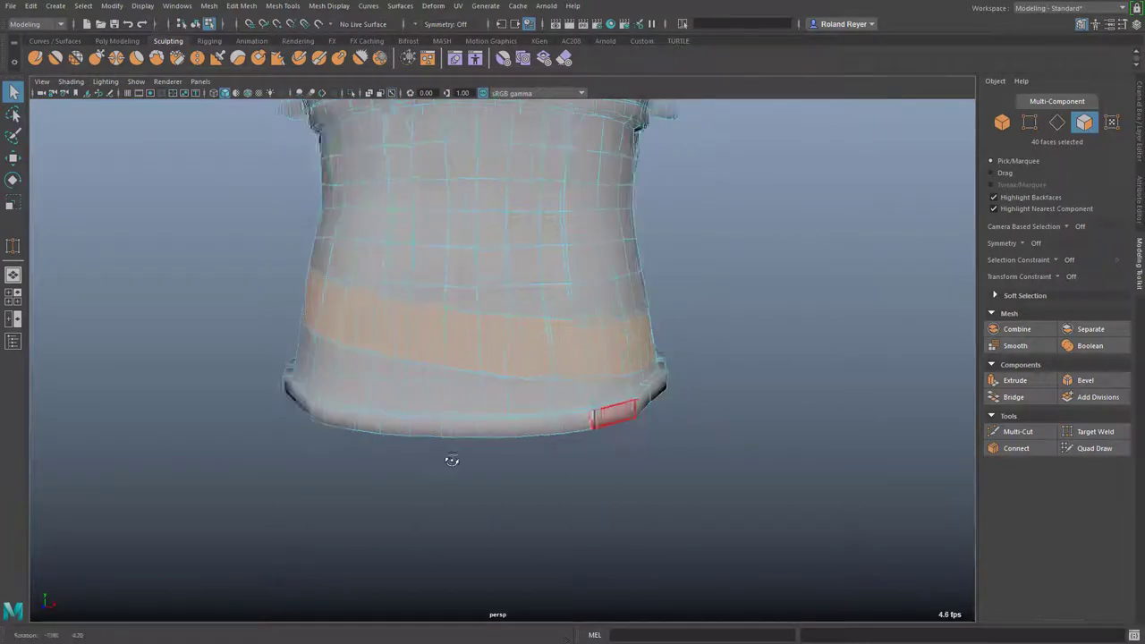
alt+drag(456, 459, 470, 408)
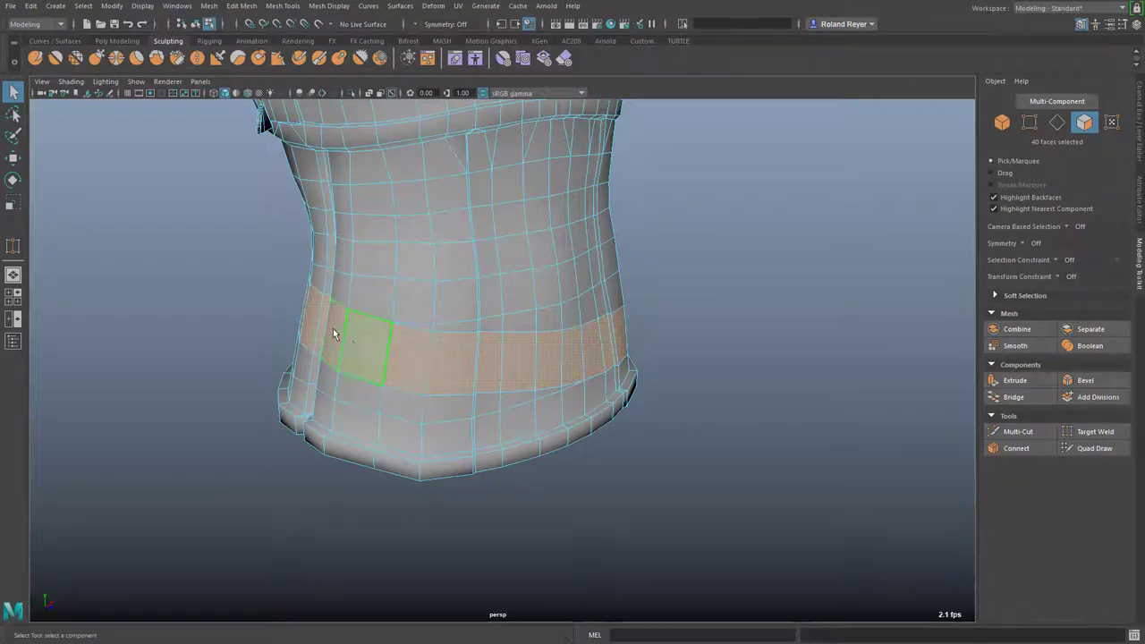
- Remove the narrow seam faces on one side of the torso from the selected face band
alt+drag(327, 330, 475, 450)
alt+drag(428, 479, 479, 448)
mouse_move(683, 474)
alt+mouse_down()
mouse_move(456, 460)
mouse_move(668, 472)
alt+mouse_up()
alt+right_drag(511, 484, 624, 484)
alt+drag(524, 455, 523, 475)
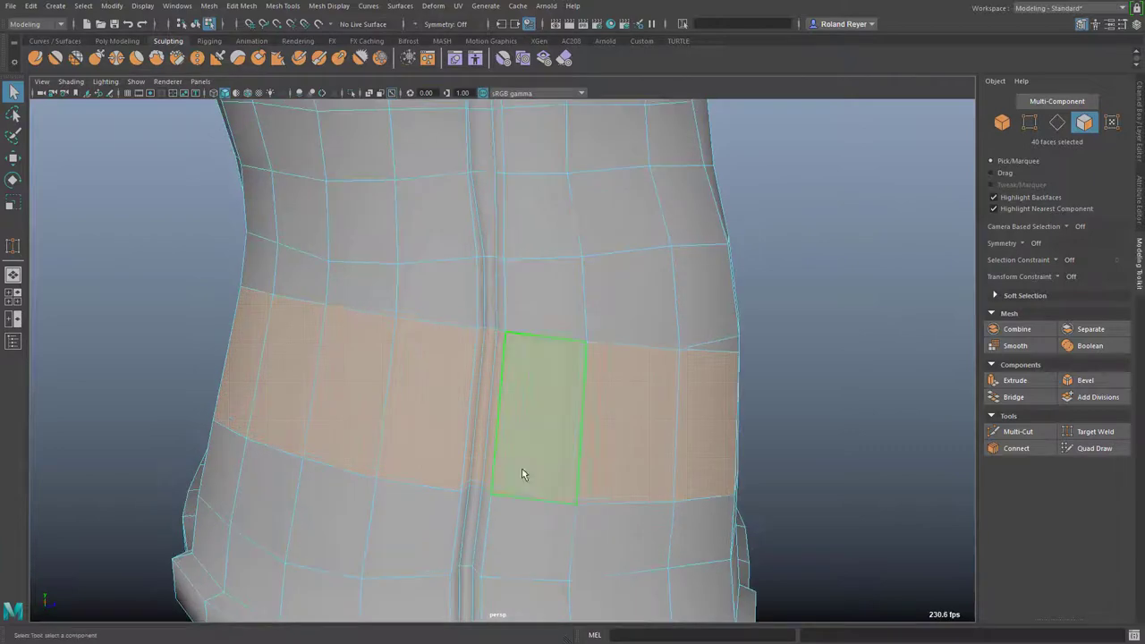
ctrl+click(476, 433)
- Remove the narrow seam faces on the opposite side of the torso from the selected face band
alt+right_drag(649, 545, 419, 480)
alt+drag(418, 480, 472, 347)
alt+drag(593, 304, 365, 352)
alt+right_drag(384, 384, 573, 443)
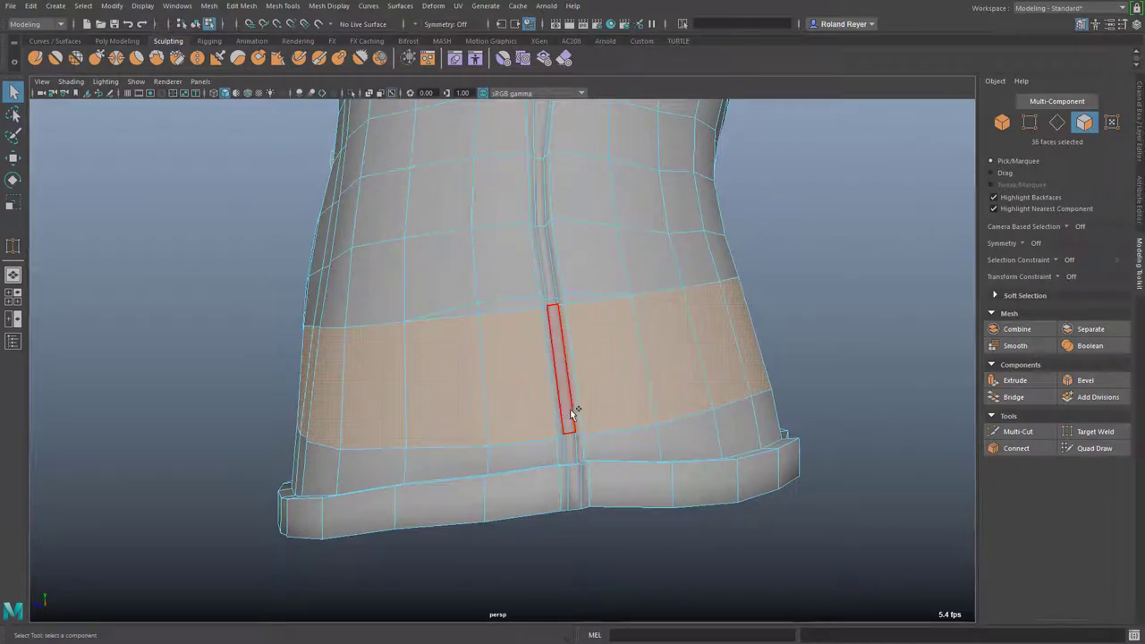
ctrl+click(571, 410)
ctrl+click(575, 414)
- Try paint-selecting a vertical column of faces along the torso's front centre, and undo that addition to the selection
alt+right_drag(770, 421, 486, 448)
alt+right_drag(643, 486, 528, 479)
alt+drag(528, 479, 581, 510)
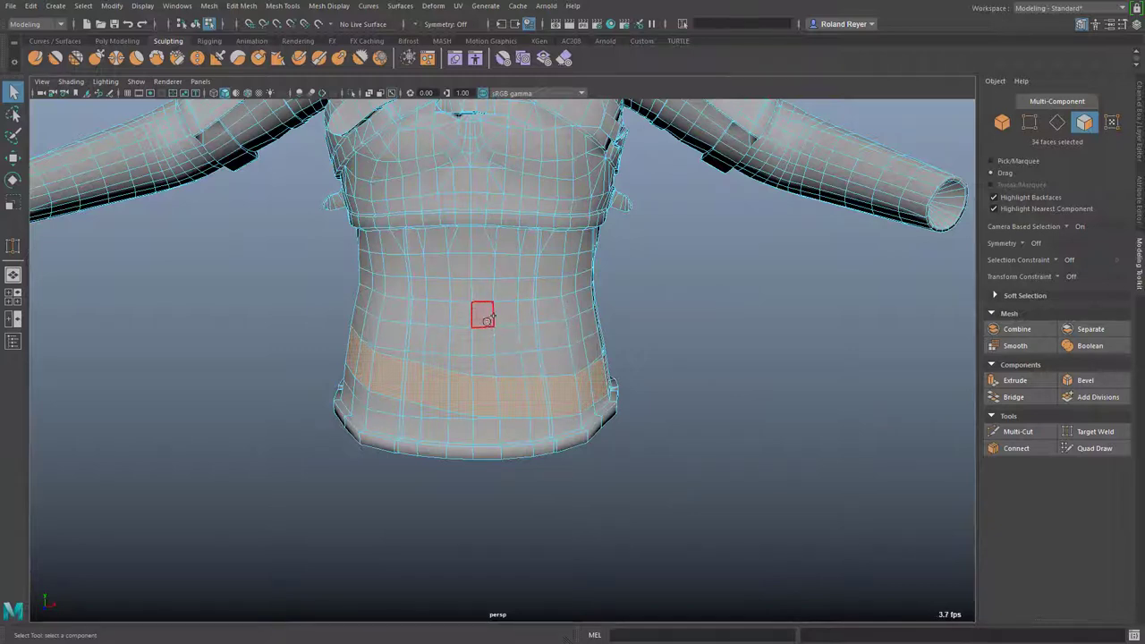
key(Tab)
mouse_move(463, 265)
mouse_down()
mouse_move(465, 431)
mouse_move(485, 255)
mouse_up()
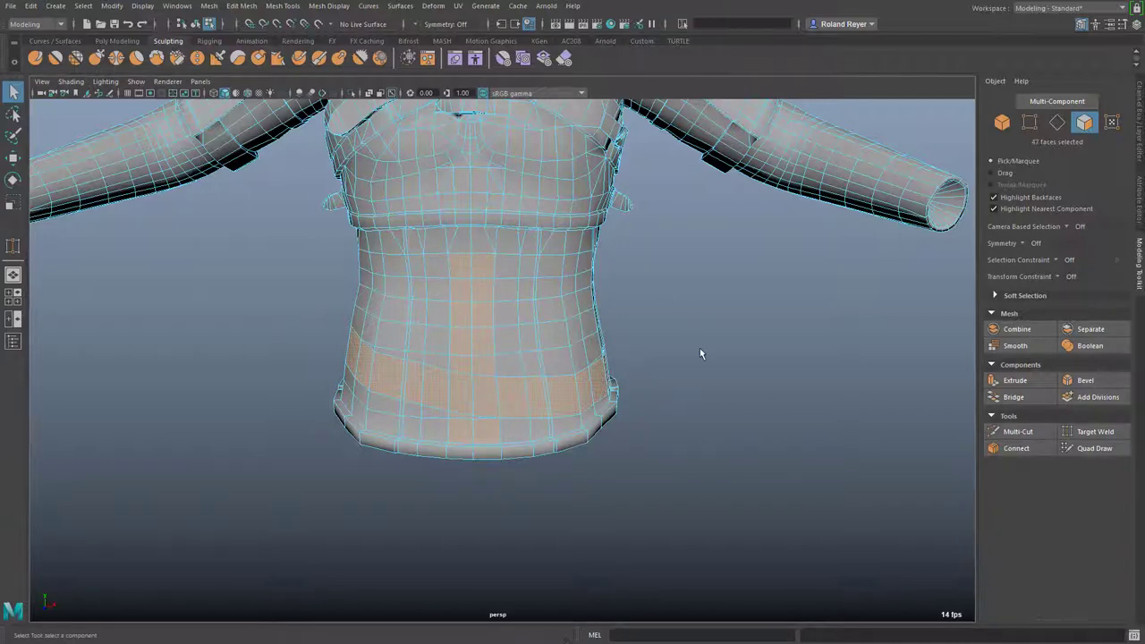
key(ctrl+z)
- Extrude the selected band of faces outward with a Local Translate Z of about 1.43 to form a raised belt
alt+drag(736, 484, 711, 478)
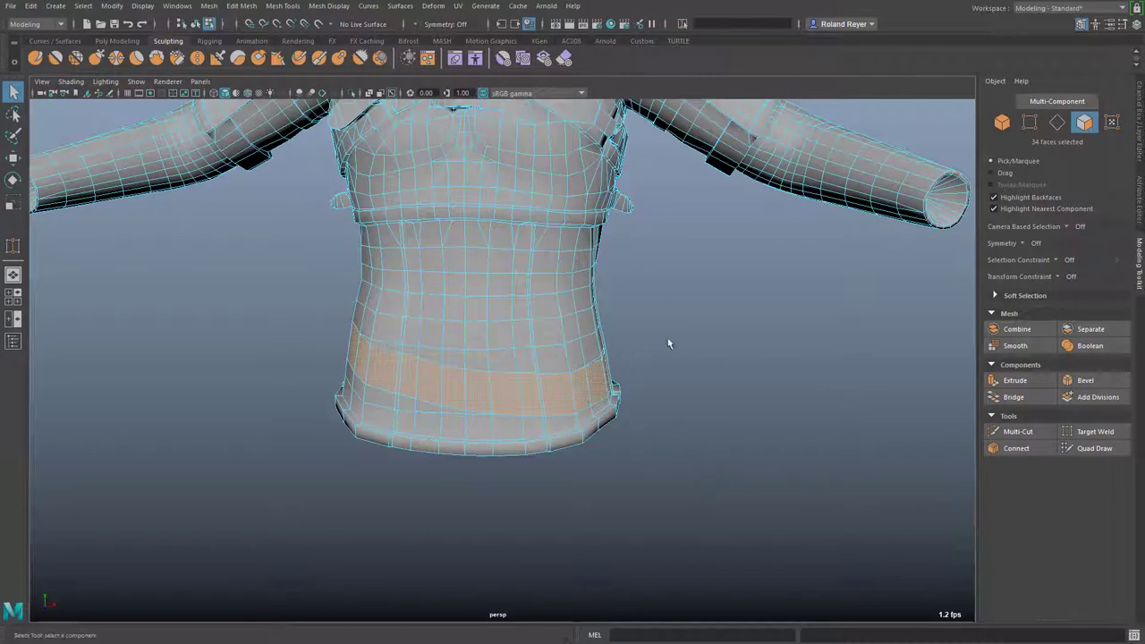
ctrl+click(661, 310)
shift+right_drag(656, 299, 662, 333)
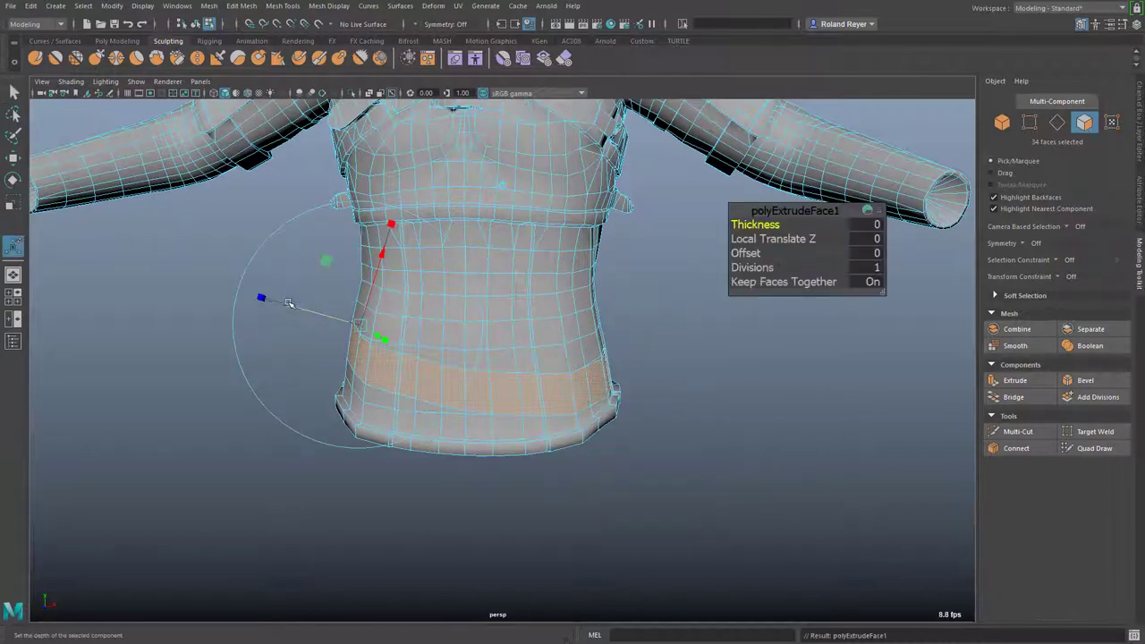
drag(290, 305, 281, 305)
alt+drag(577, 460, 555, 468)
alt+middle_drag(668, 376, 640, 412)
drag(820, 211, 733, 278)
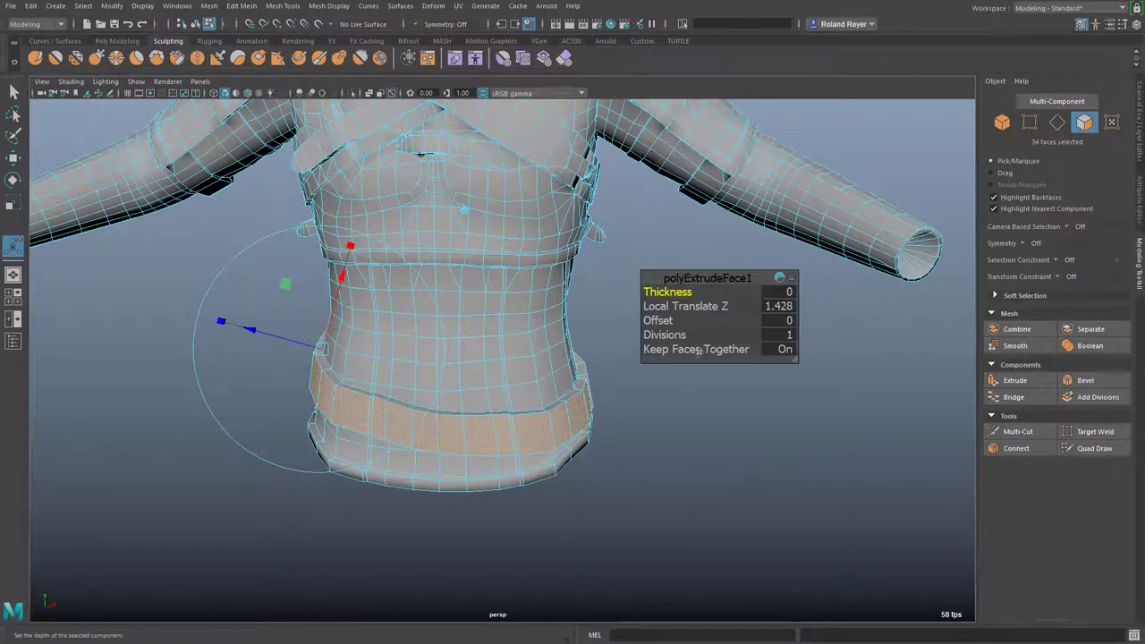
- Reduce the belt extrusion's Local Translate Z to about 1.15
drag(678, 306, 706, 335)
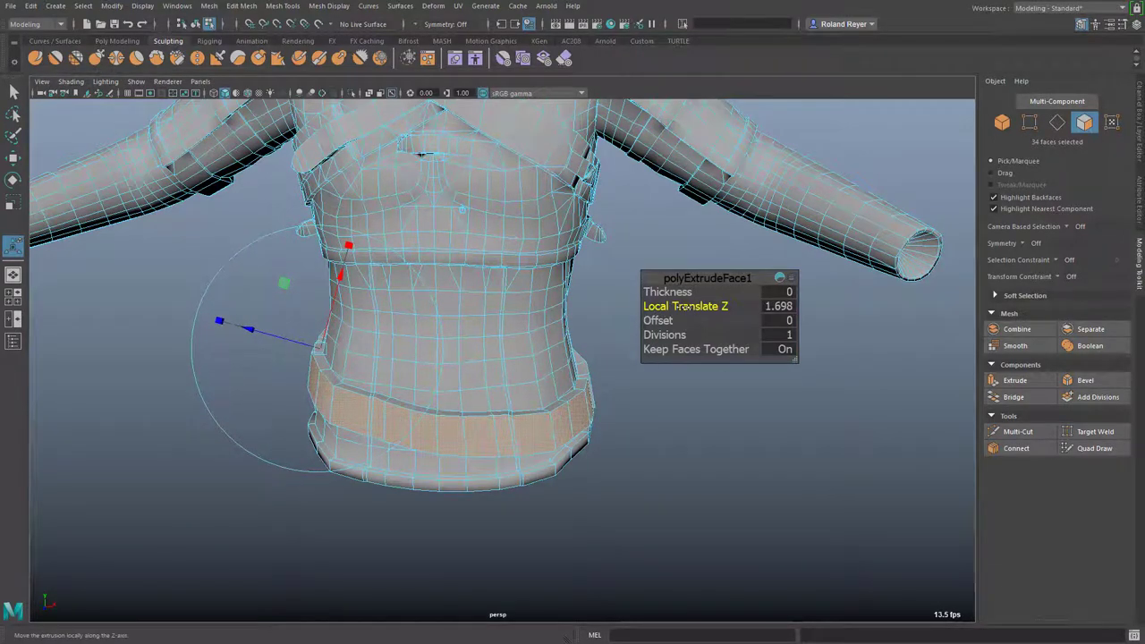
drag(682, 306, 716, 309)
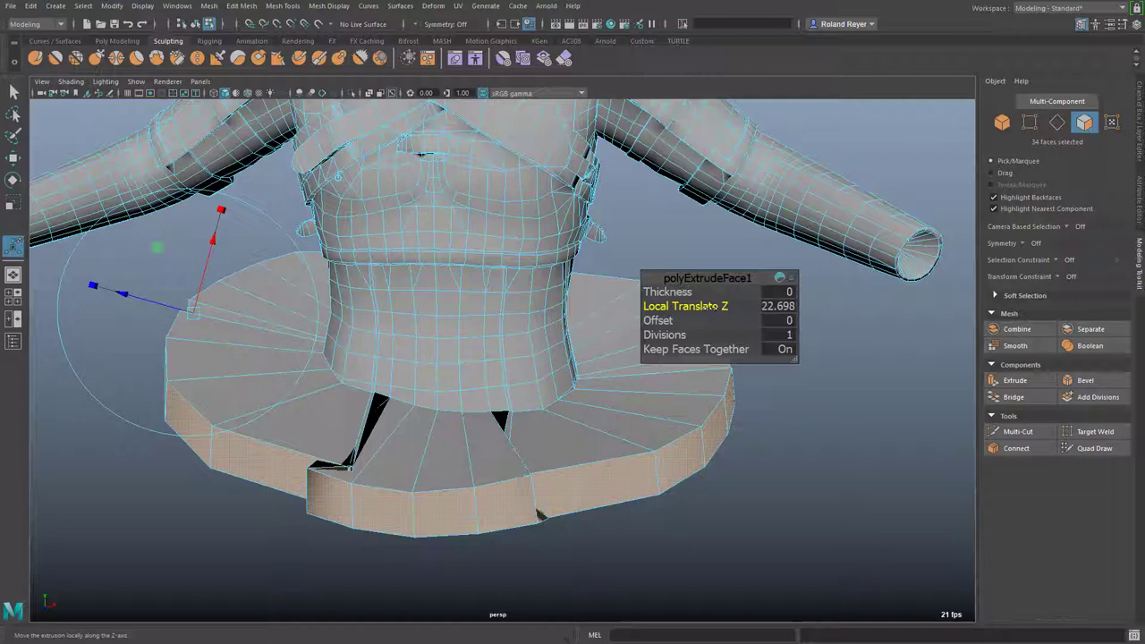
drag(712, 306, 307, 356)
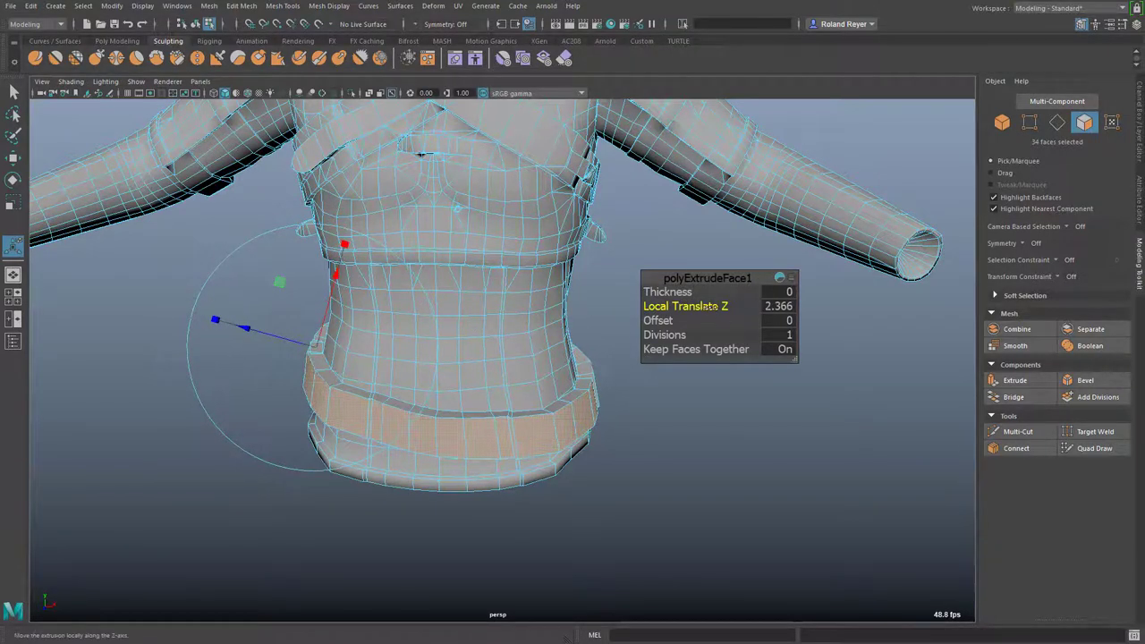
drag(713, 306, 637, 306)
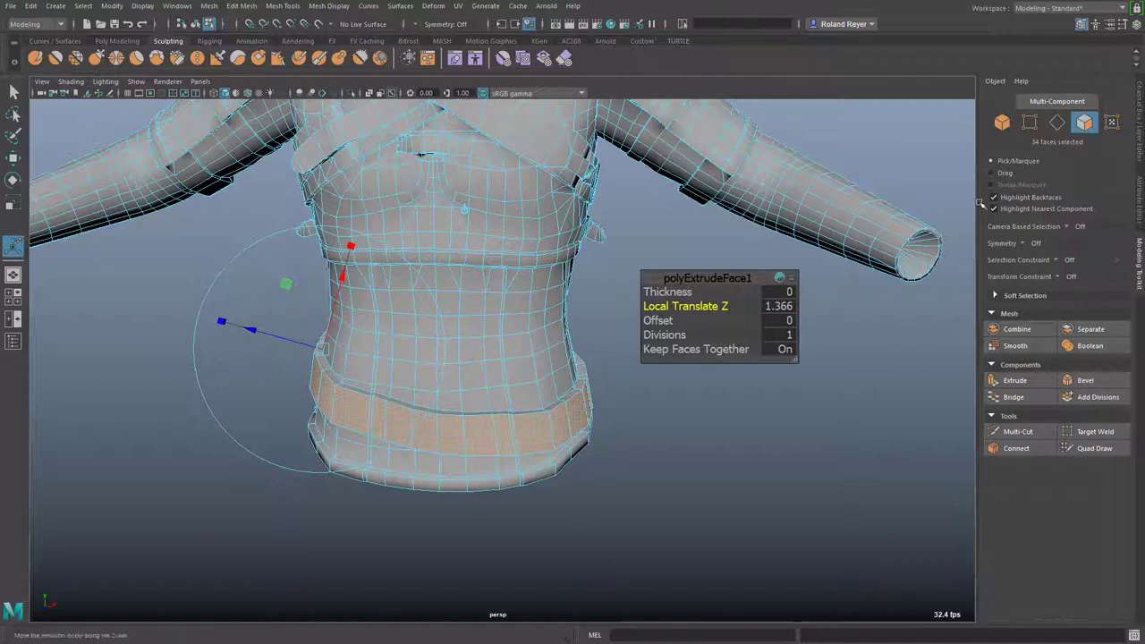
click(1140, 136)
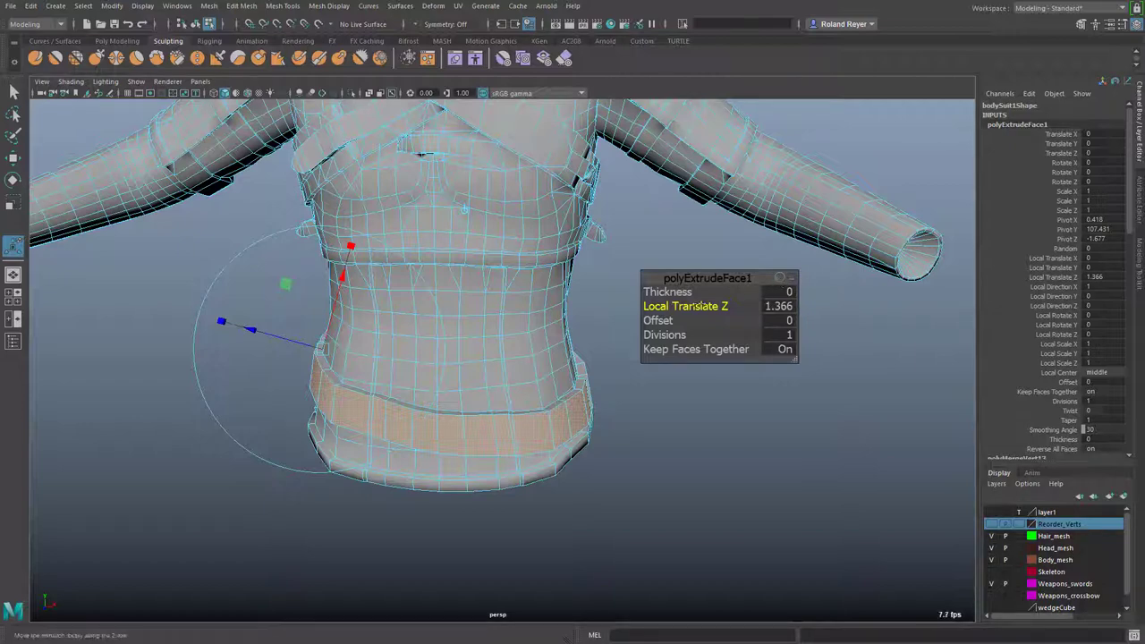
drag(681, 305, 465, 316)
drag(531, 329, 626, 324)
click(779, 278)
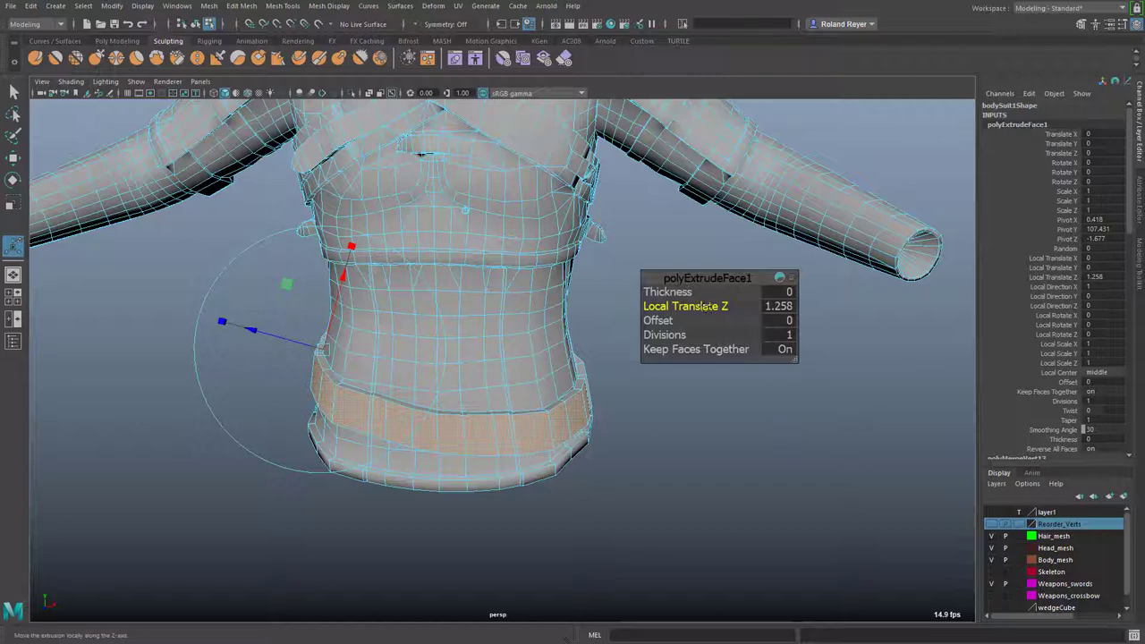
drag(704, 307, 685, 309)
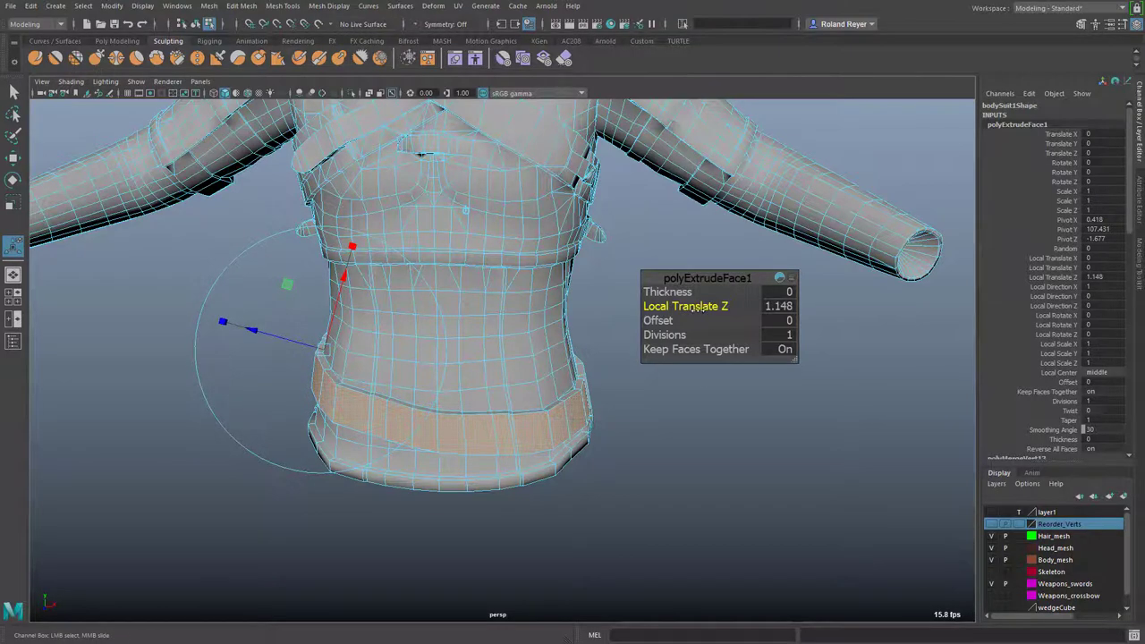
- Bridge the facing end faces of the belt to close the gap over one of the torso's side seams
alt+drag(644, 430, 471, 483)
alt+middle_drag(473, 482, 478, 510)
alt+right_drag(478, 509, 626, 465)
alt+drag(626, 465, 640, 456)
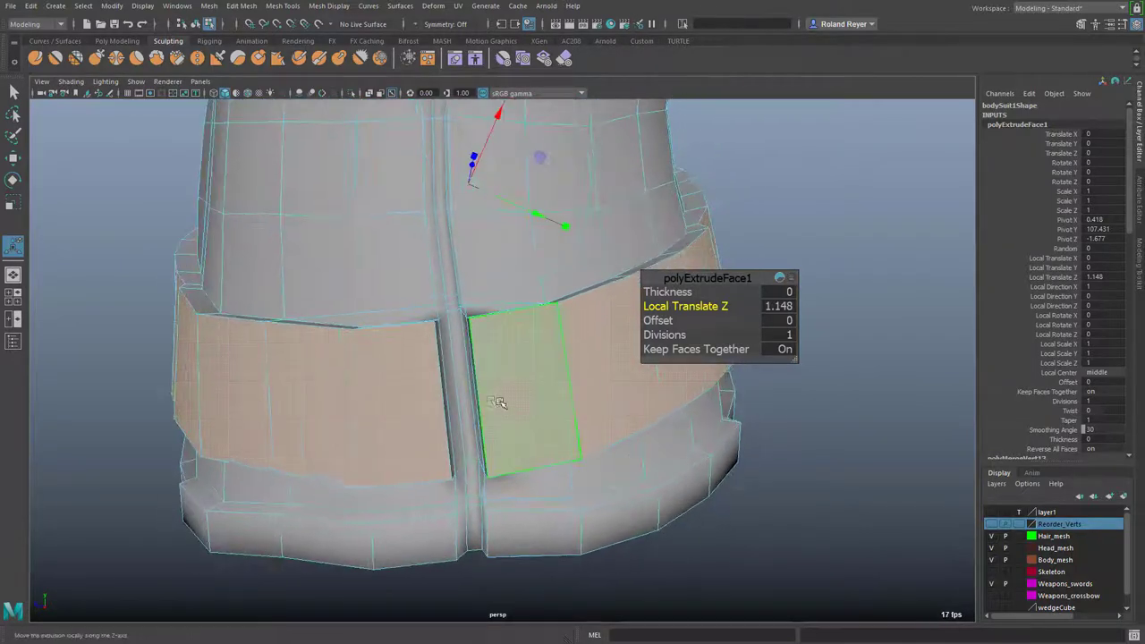
click(446, 407)
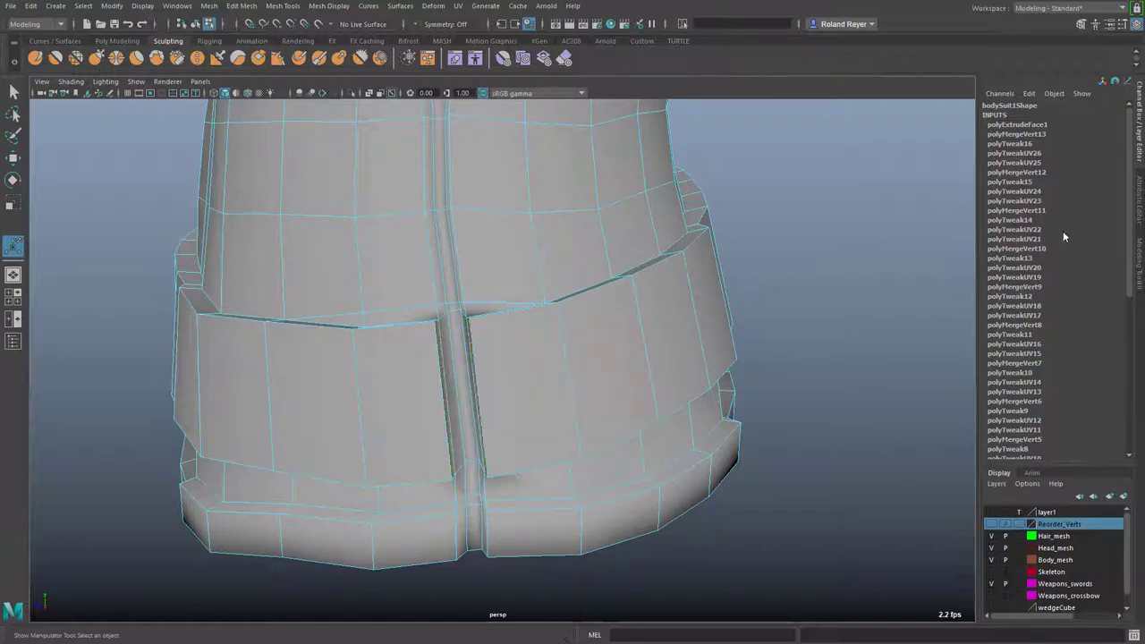
click(1142, 268)
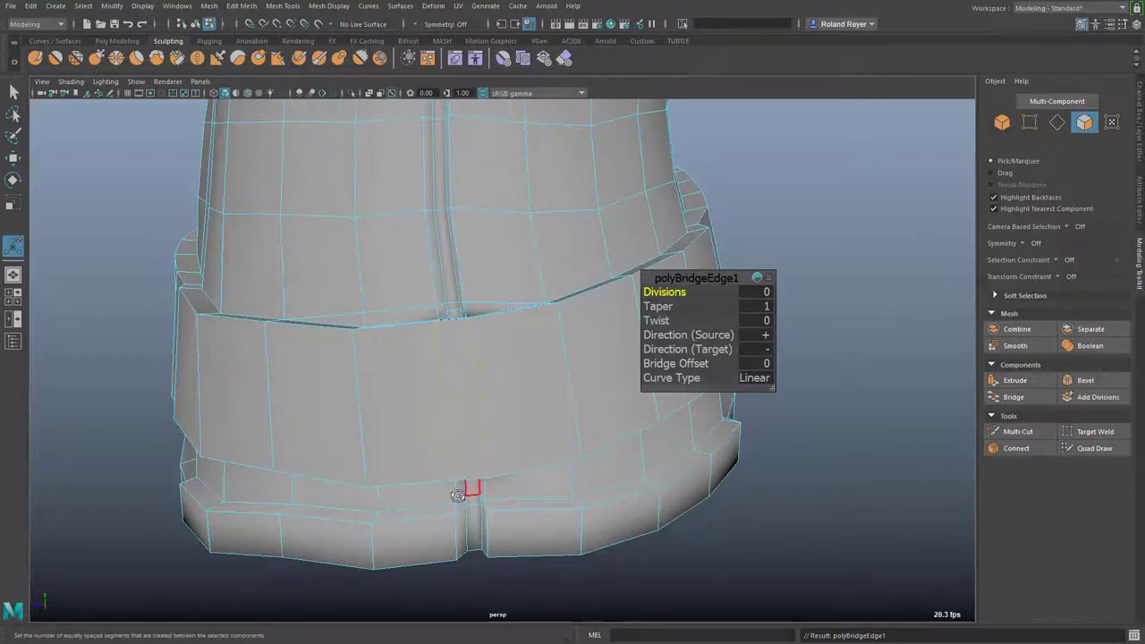
- Select the two facing belt end faces at the opposite side seam and bridge them across the gap
alt+drag(465, 491, 389, 456)
alt+right_drag(389, 456, 360, 468)
alt+drag(360, 468, 396, 465)
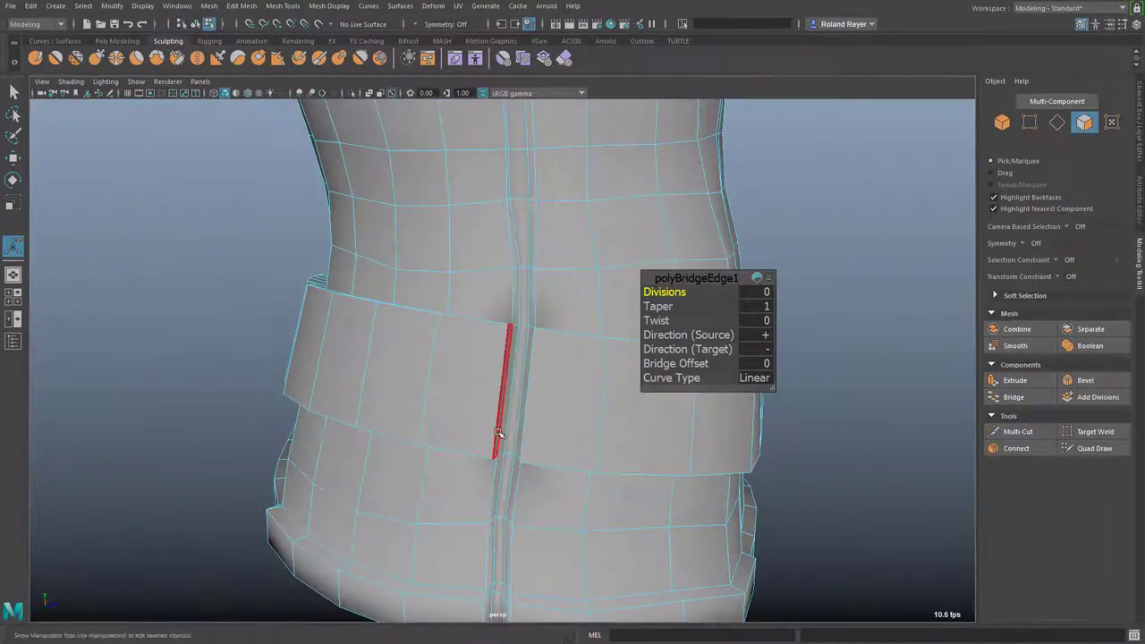
click(541, 488)
alt+drag(543, 483, 597, 479)
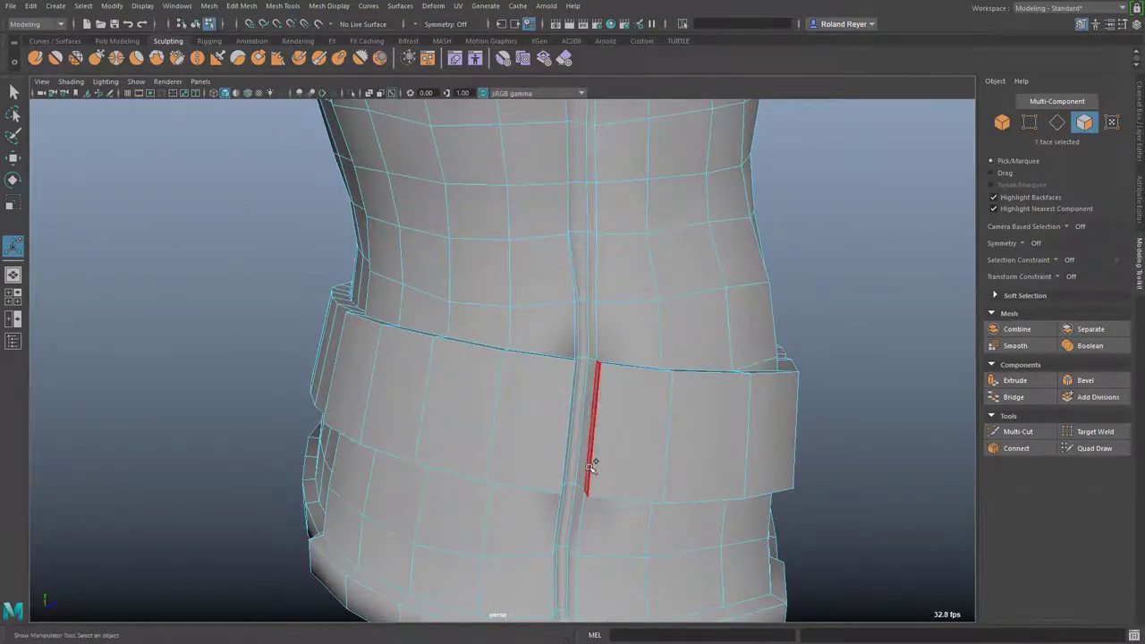
shift+click(592, 462)
click(1014, 397)
- Set the new bridge's Bridge Offset to 3 to untwist the connecting face
alt+middle_drag(501, 486, 450, 466)
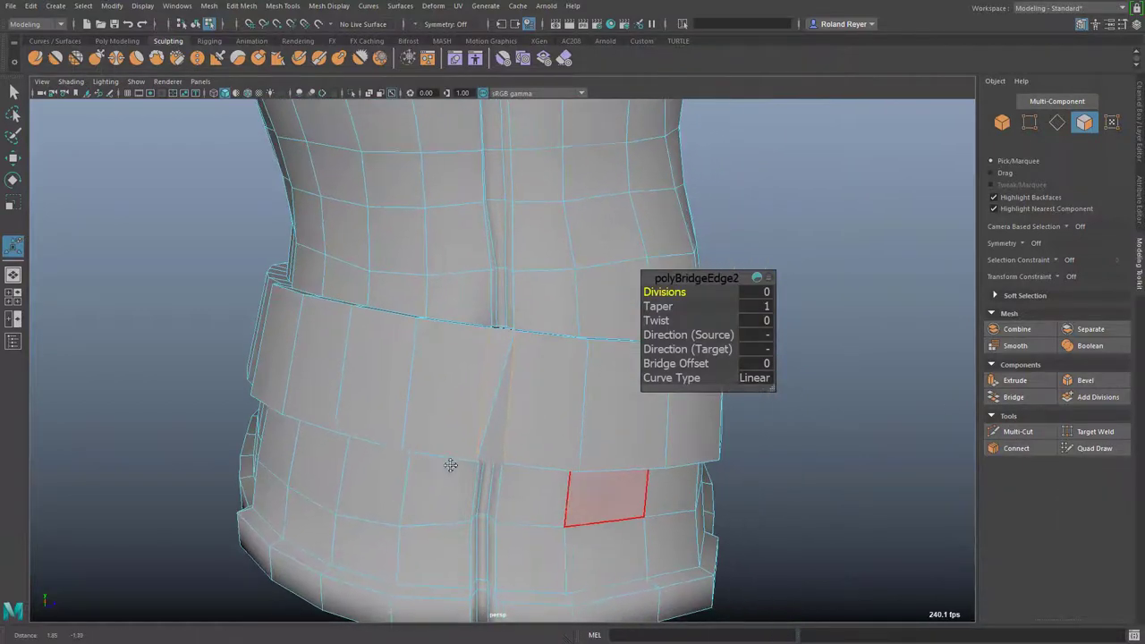
alt+right_drag(450, 465, 568, 476)
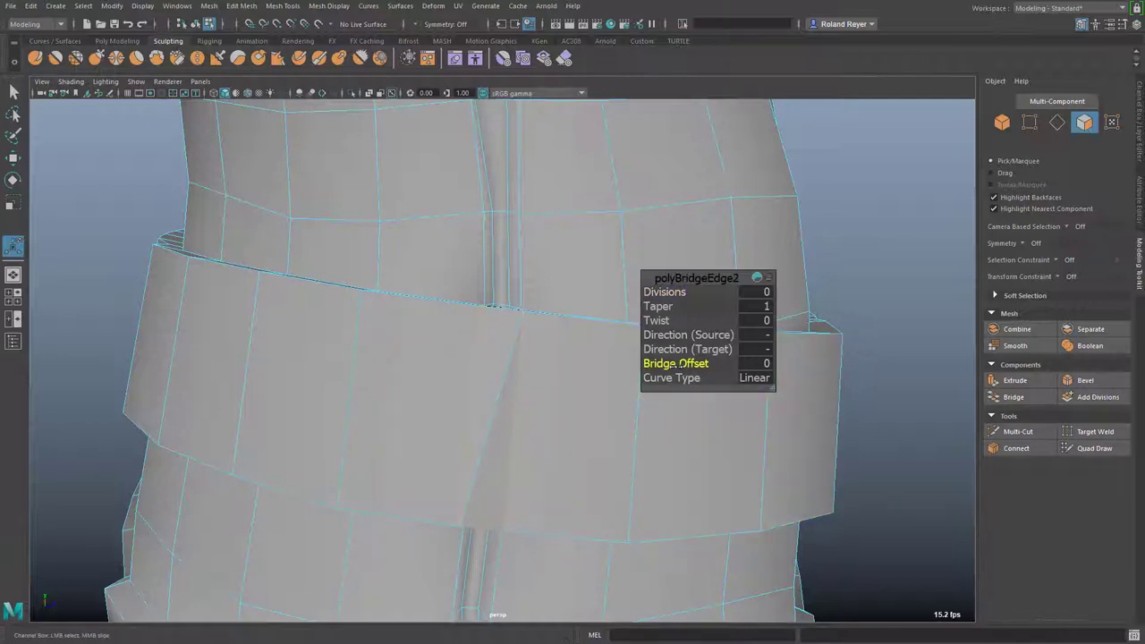
middle_drag(678, 364, 678, 364)
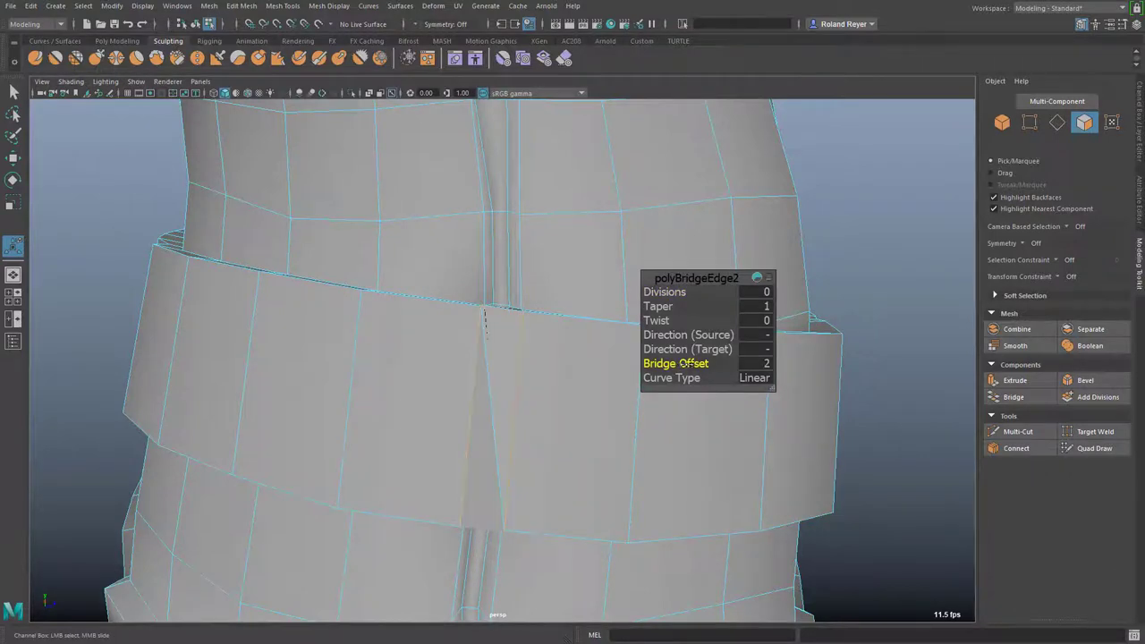
alt+drag(547, 514, 529, 516)
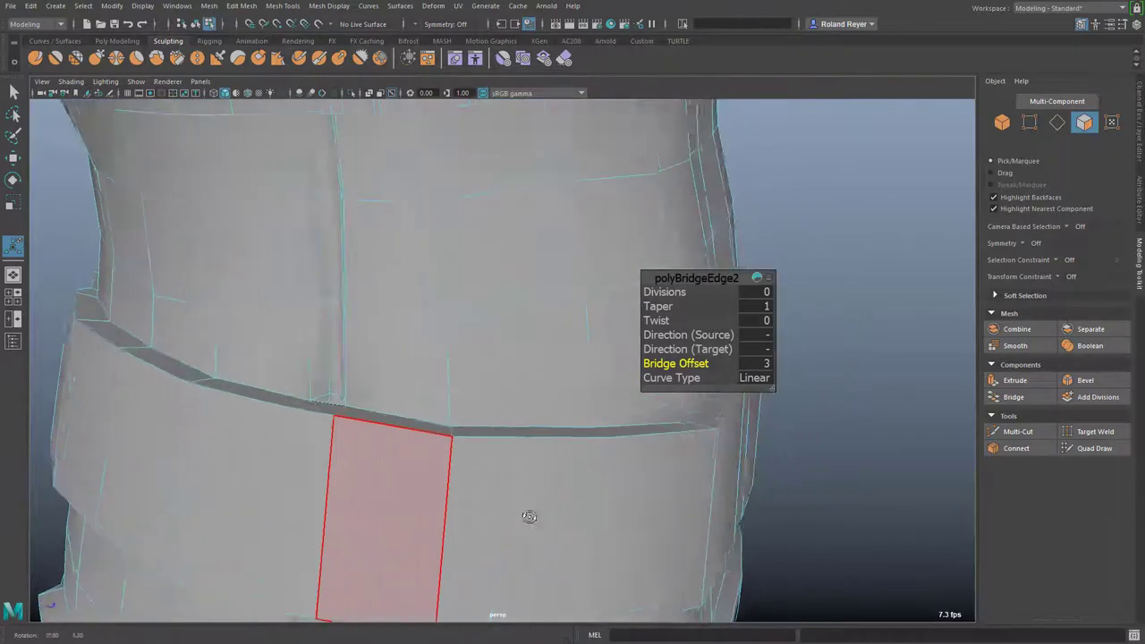
- Merge the closely spaced pair of vertical belt edges at one front seam with Target Weld
alt+middle_drag(529, 516, 567, 431)
alt+right_drag(698, 486, 506, 478)
alt+drag(505, 477, 415, 434)
alt+middle_drag(427, 415, 477, 436)
key(q)
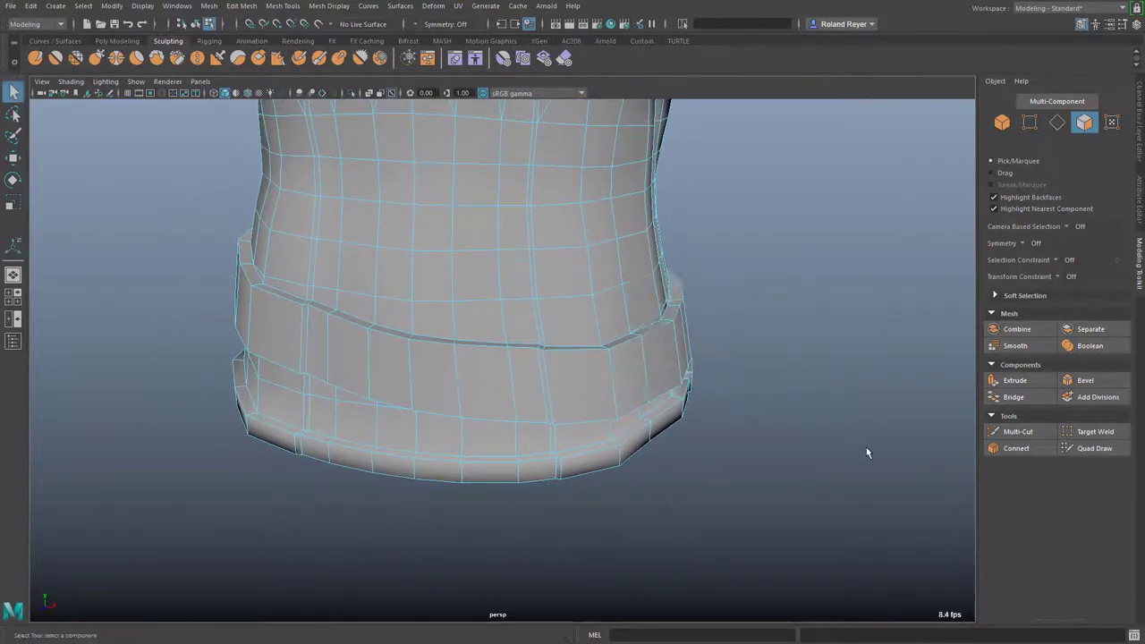
scroll(554, 480, up, 3)
alt+middle_drag(682, 419, 661, 386)
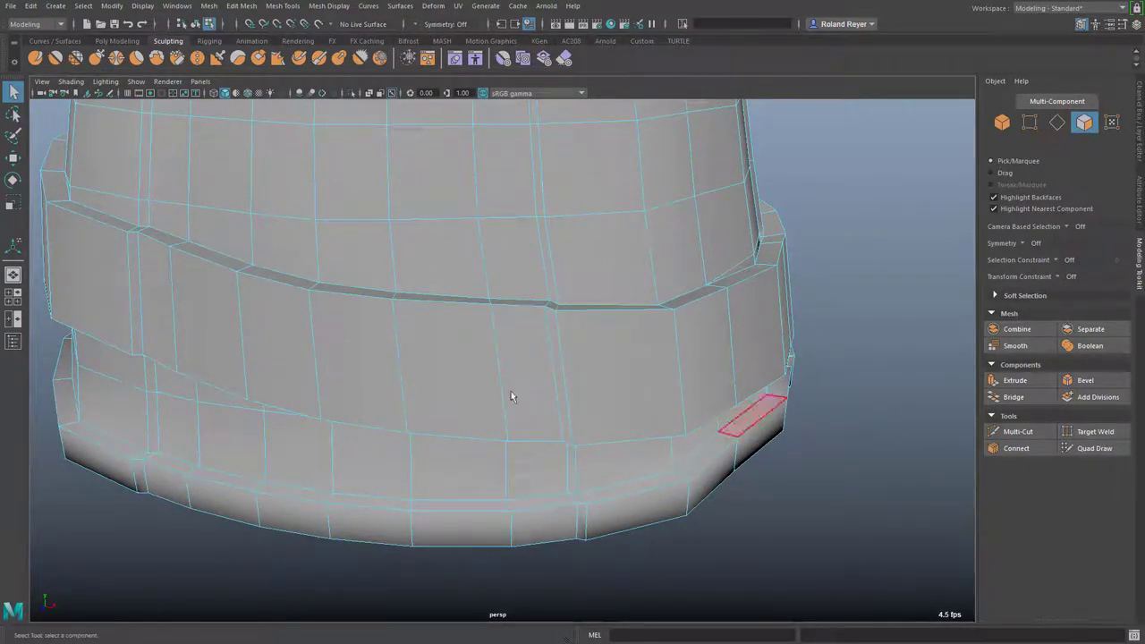
key(F10)
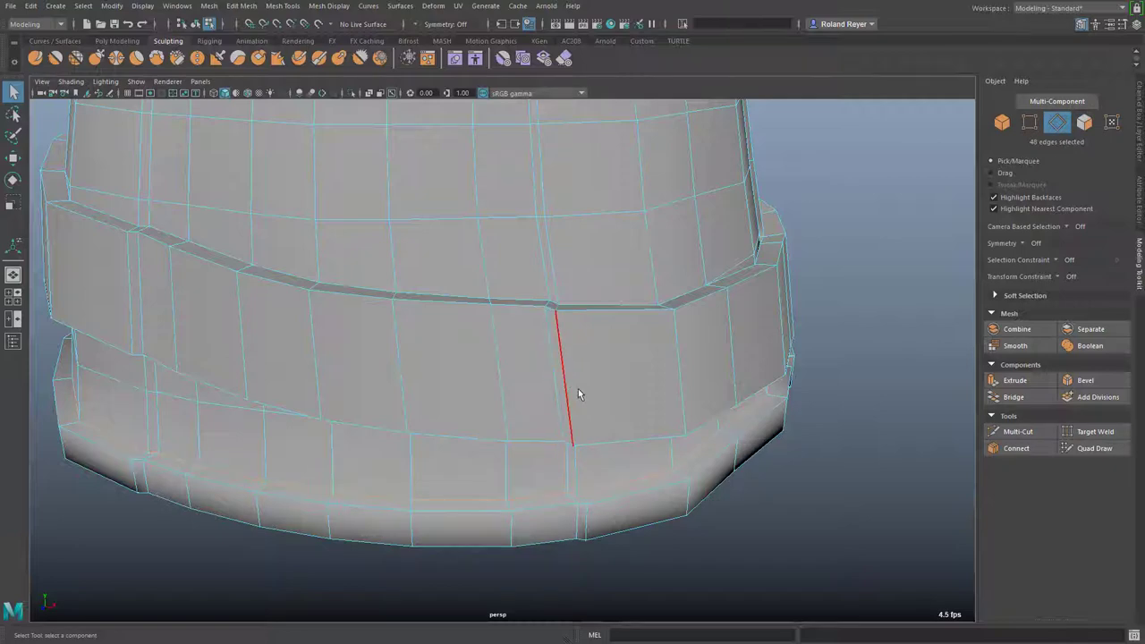
alt+drag(582, 445, 629, 518)
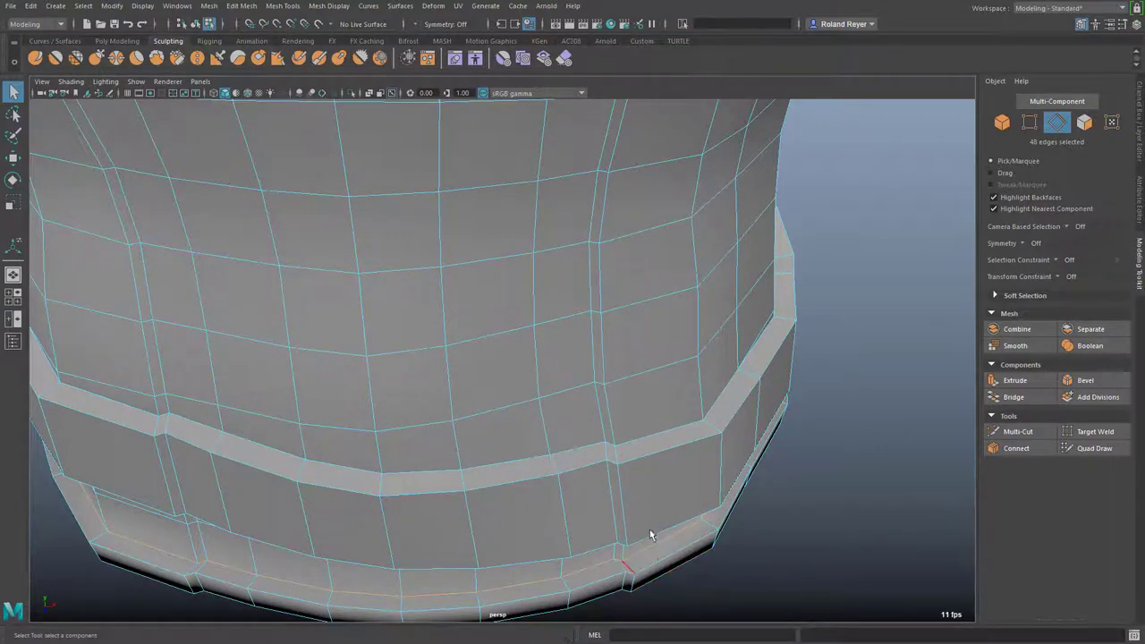
alt+drag(650, 531, 659, 432)
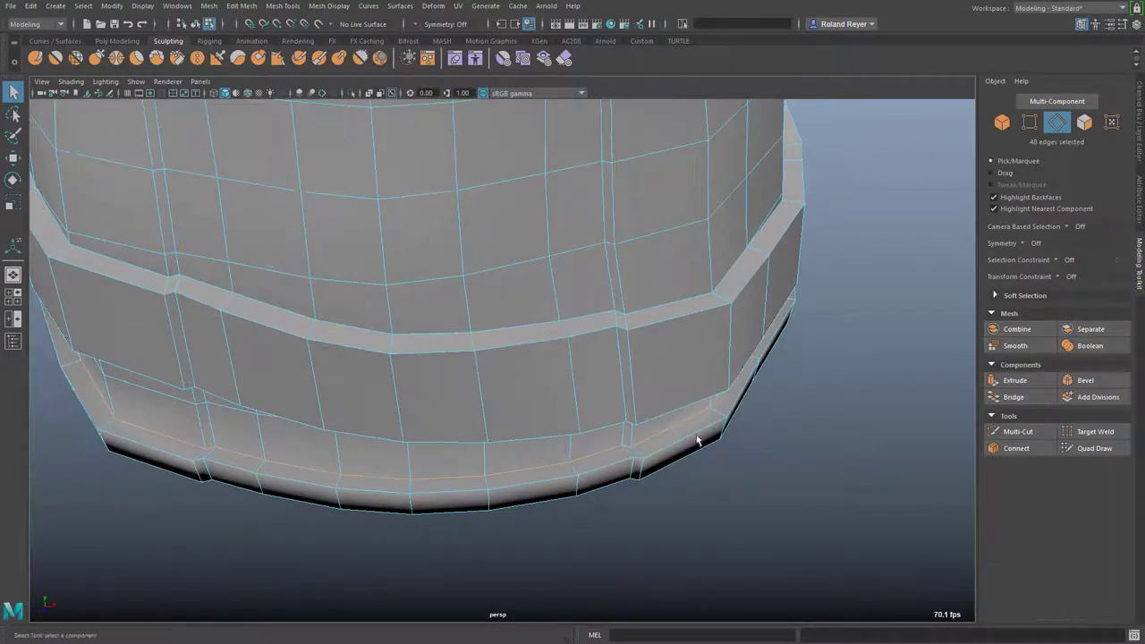
click(1100, 432)
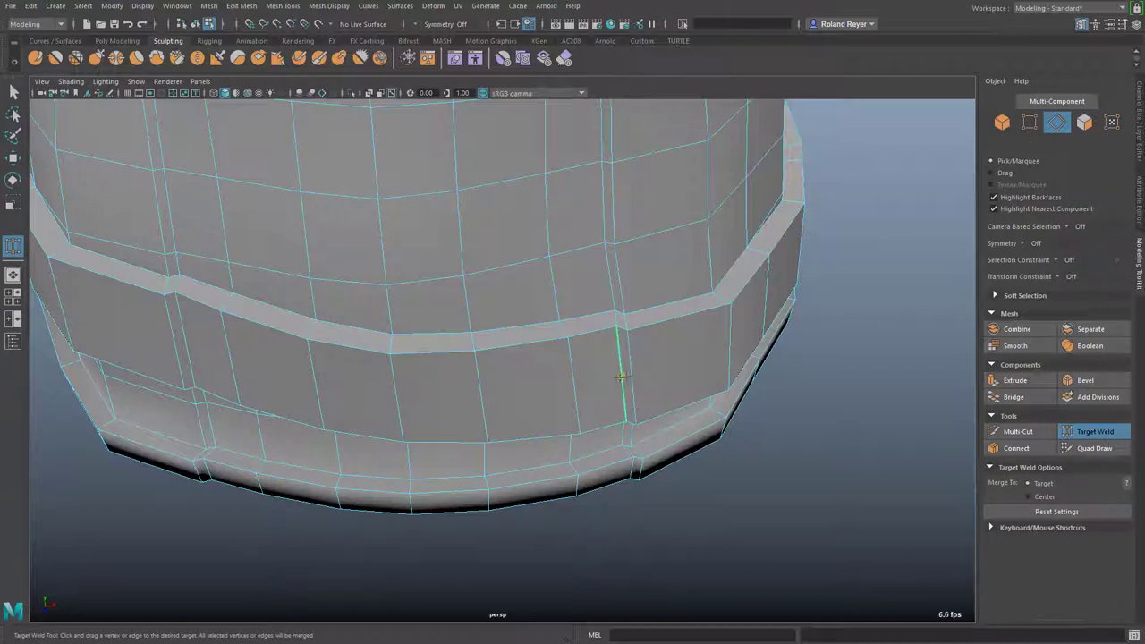
drag(634, 375, 631, 377)
- Target-weld the narrow vertical edge pairs on the belt at the other front seam and around the back
alt+drag(426, 419, 604, 397)
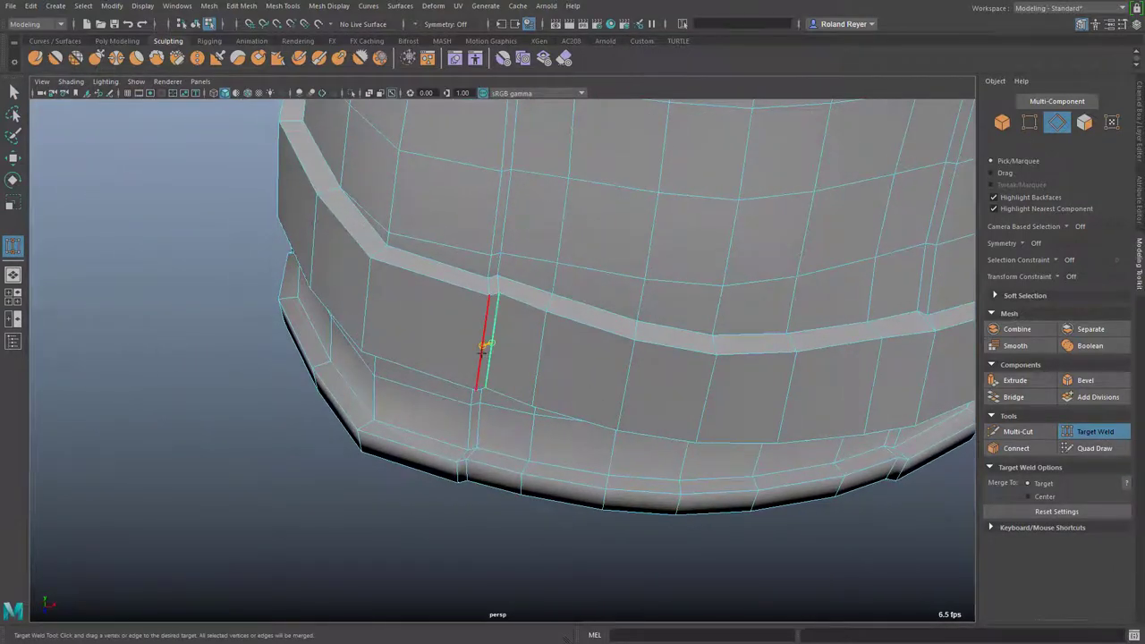
drag(482, 354, 569, 361)
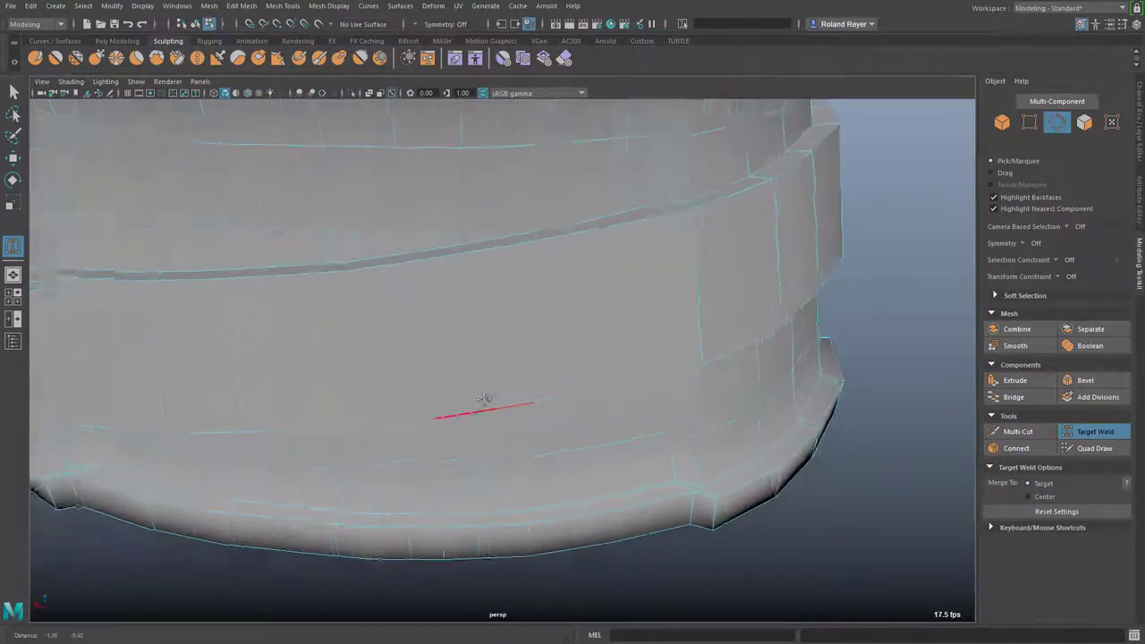
alt+drag(493, 399, 501, 385)
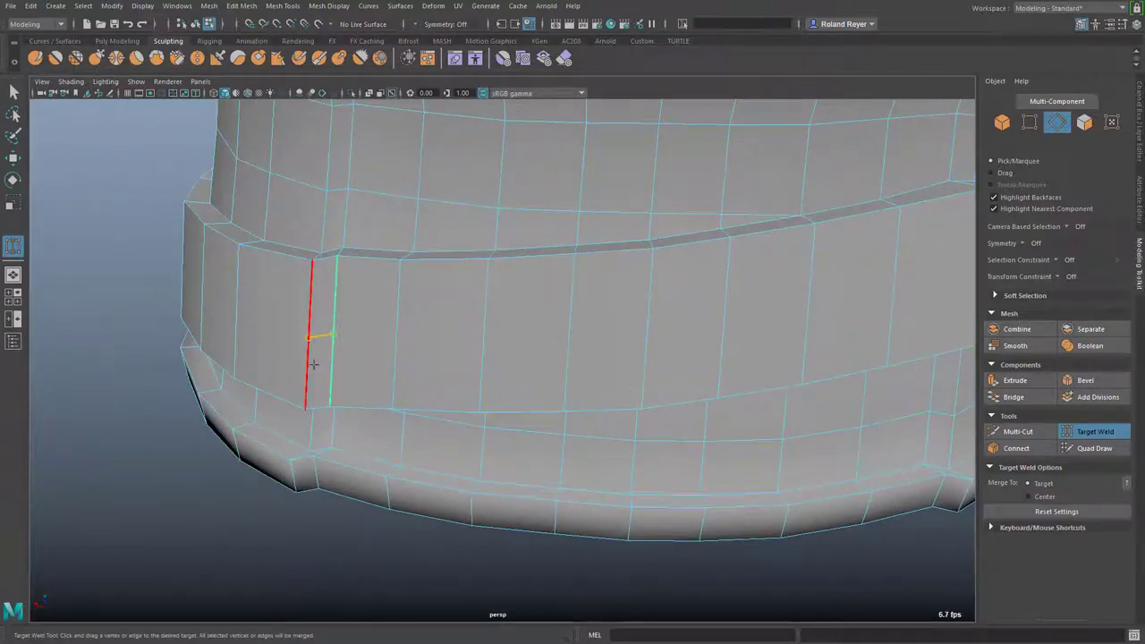
drag(313, 364, 313, 365)
- Move the welded vertical belt edge at one back seam to about X 12.30, Y 107.66, Z -14.30
alt+right_drag(604, 389, 332, 385)
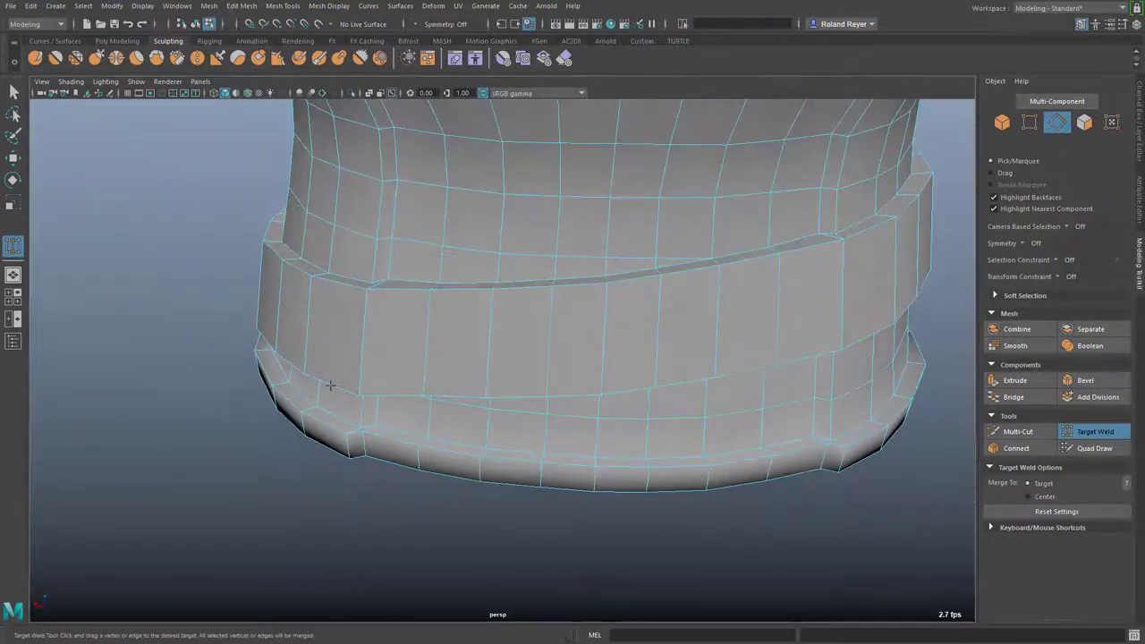
alt+drag(331, 385, 470, 387)
alt+drag(647, 437, 624, 414)
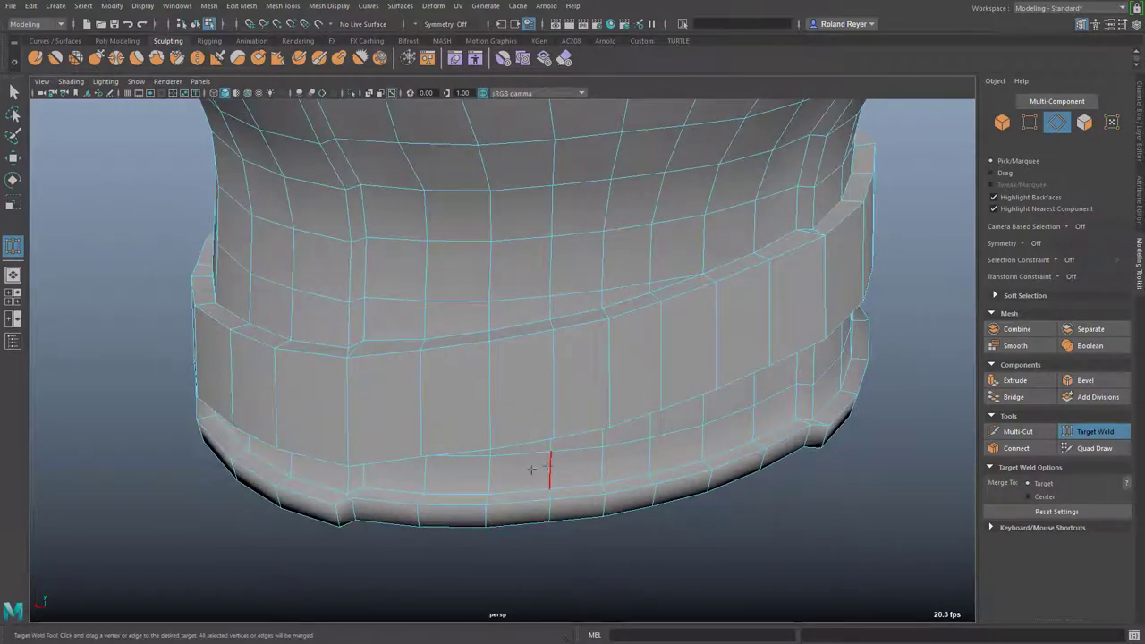
key(w)
click(348, 417)
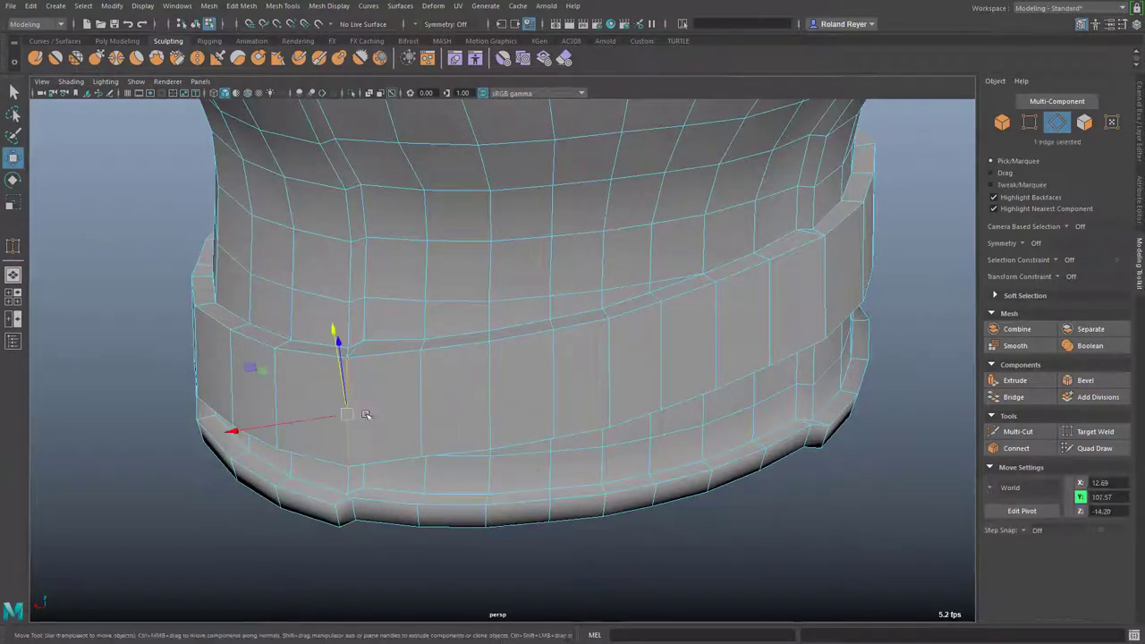
alt+drag(405, 439, 398, 483)
alt+drag(409, 422, 474, 421)
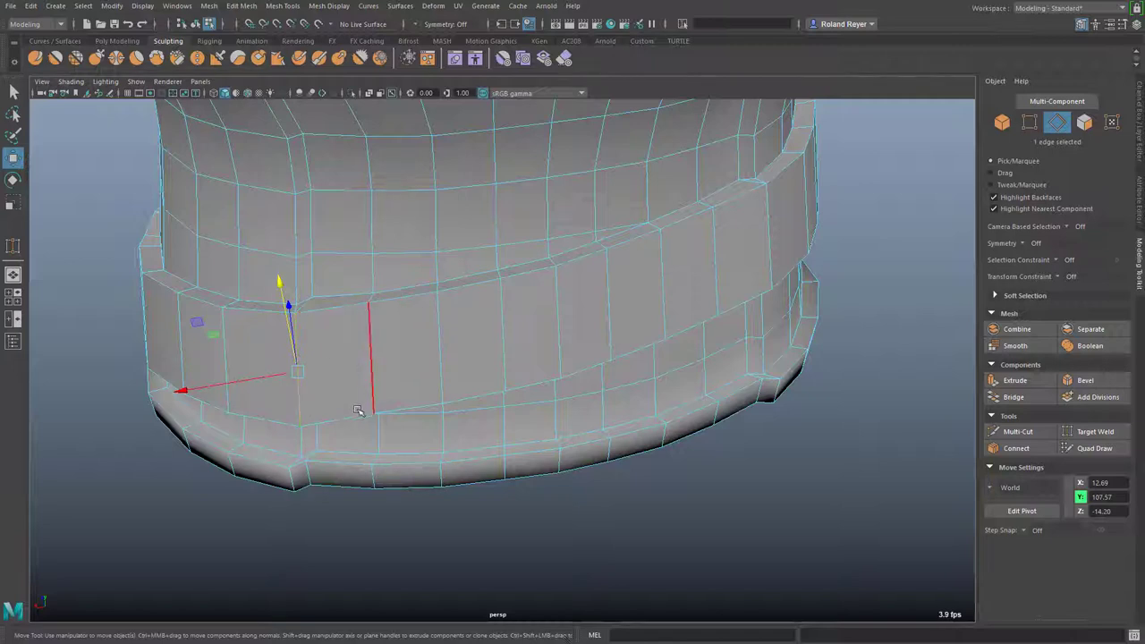
mouse_move(298, 374)
shift+middle_down()
mouse_move(350, 366)
mouse_move(238, 367)
mouse_move(305, 380)
shift+middle_up()
- Adjust the position of the welded vertical belt edge at the other back seam to even out the belt
alt+drag(666, 398, 648, 366)
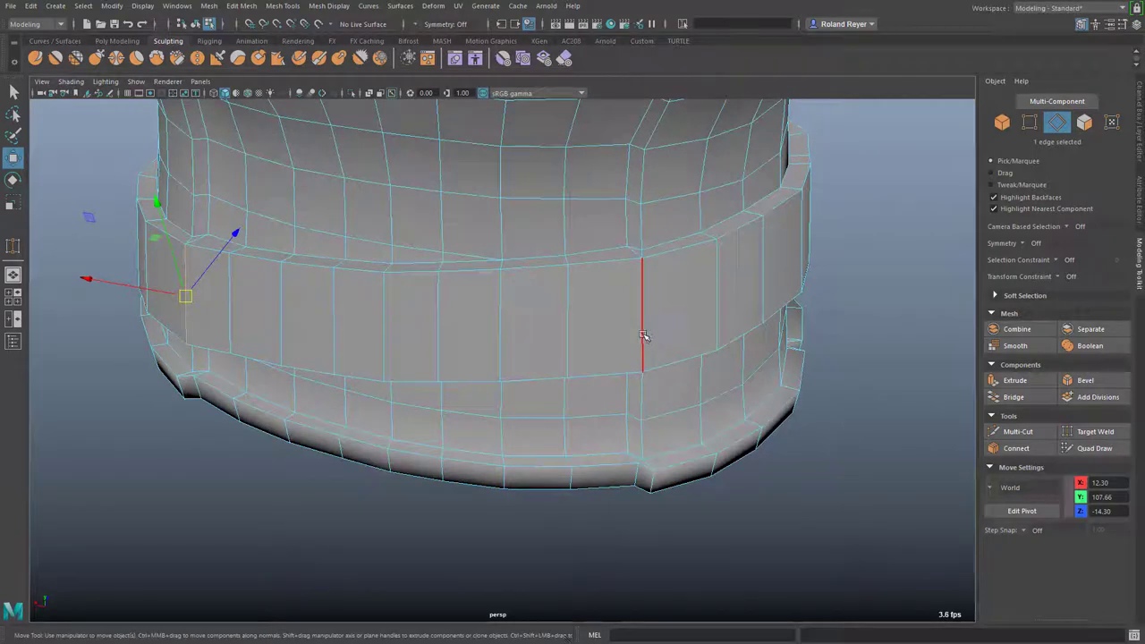
click(644, 336)
shift+middle_drag(642, 324, 633, 319)
ctrl+shift+drag(639, 318, 638, 320)
- Switch to multi-component selection and move a single back belt face outward to about X 7.50, Y 108.71, Z -15.85
alt+drag(522, 442, 606, 396)
right_click(660, 398)
right_drag(535, 347, 634, 396)
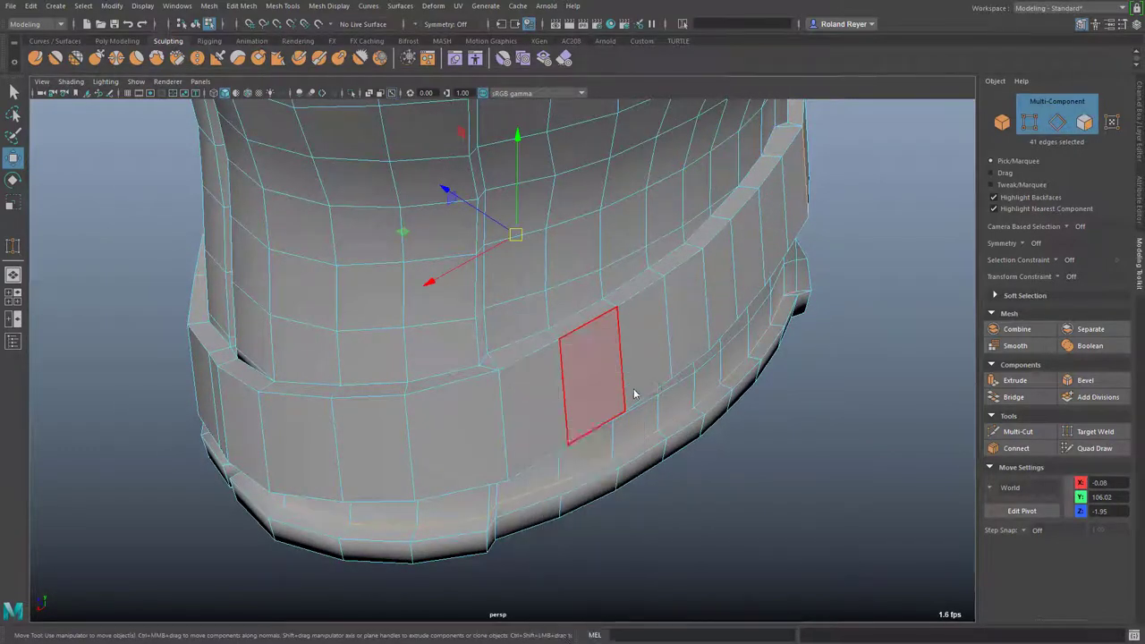
click(578, 384)
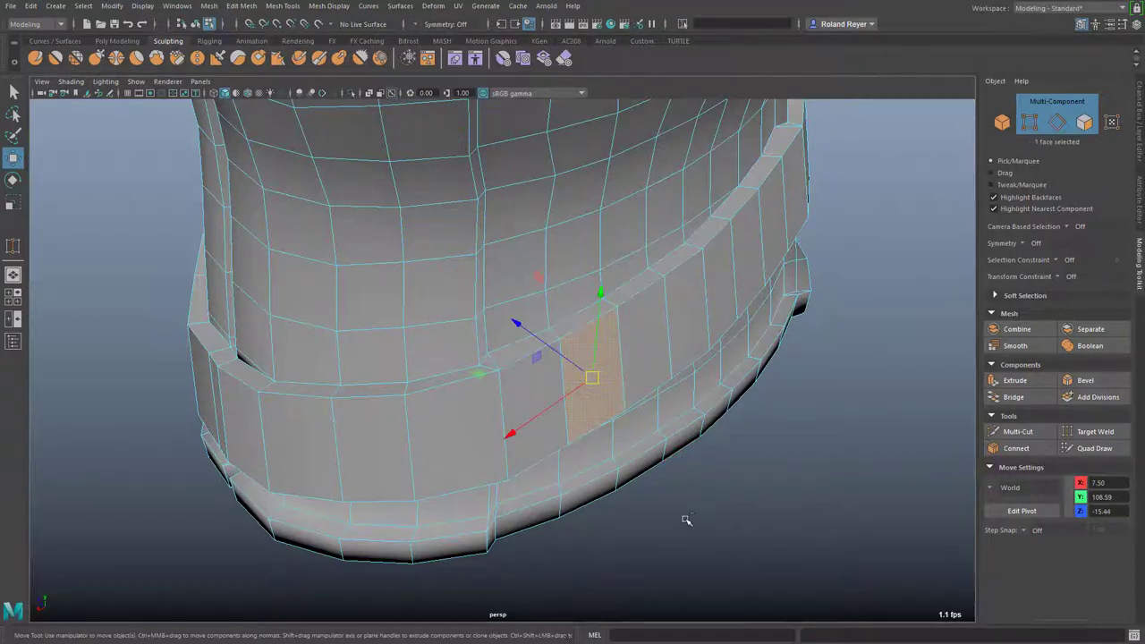
mouse_move(686, 520)
ctrl+middle_down()
mouse_move(761, 552)
mouse_move(680, 535)
mouse_move(695, 537)
ctrl+middle_up()
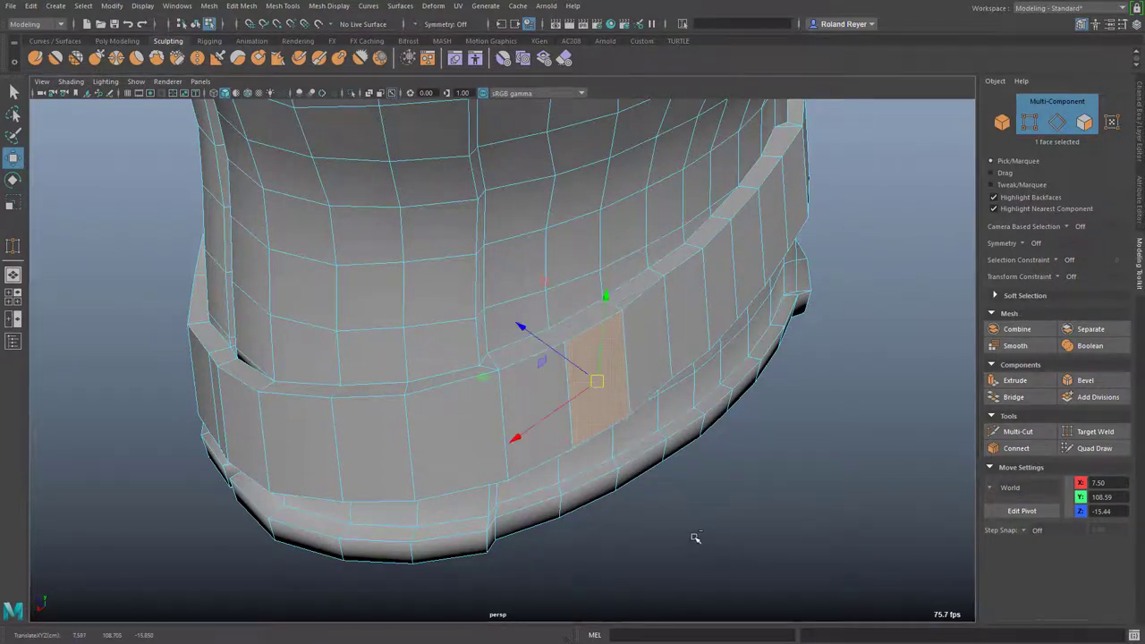
- Move the vertical edge near the belt's back centre outward to about X 2.74, Y 109.37, Z -16.42
click(671, 340)
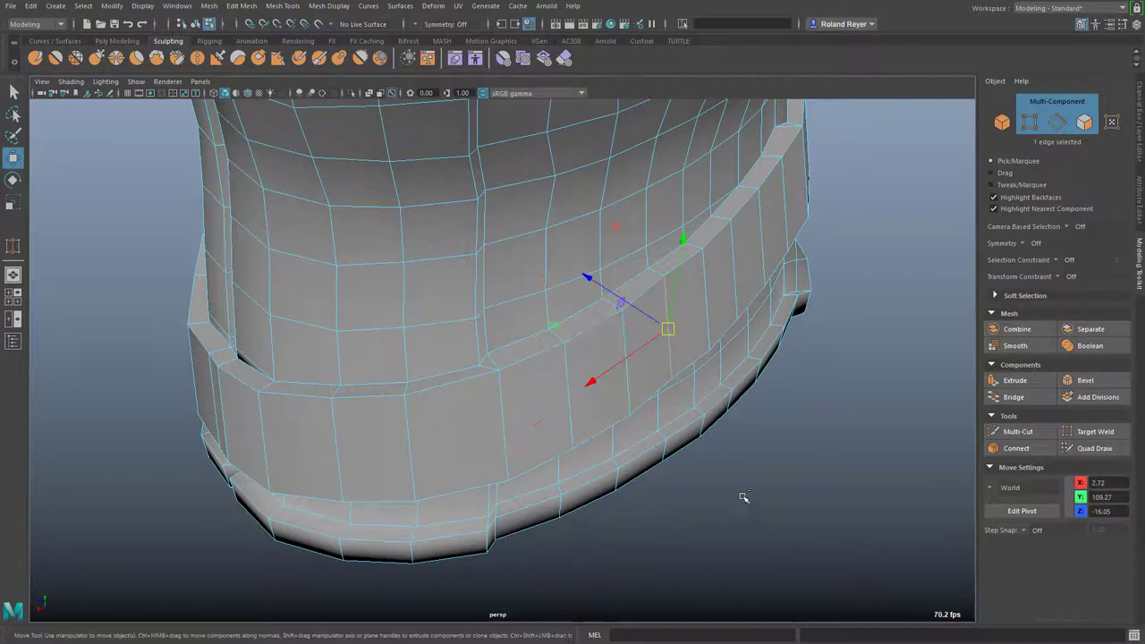
ctrl+middle_drag(745, 498, 816, 445)
alt+drag(849, 519, 715, 446)
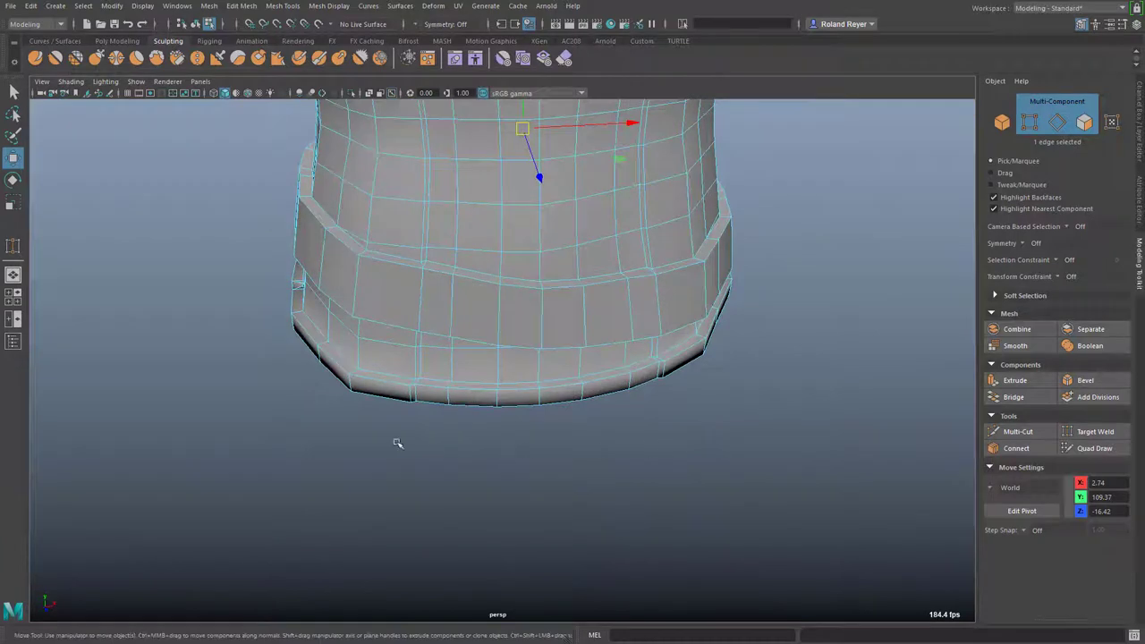
- Move a vertical belt edge beside the front seam to about X -10.24, Y 107.28, Z 11.74 to even the spacing
alt+drag(451, 480, 469, 483)
alt+right_drag(515, 488, 707, 488)
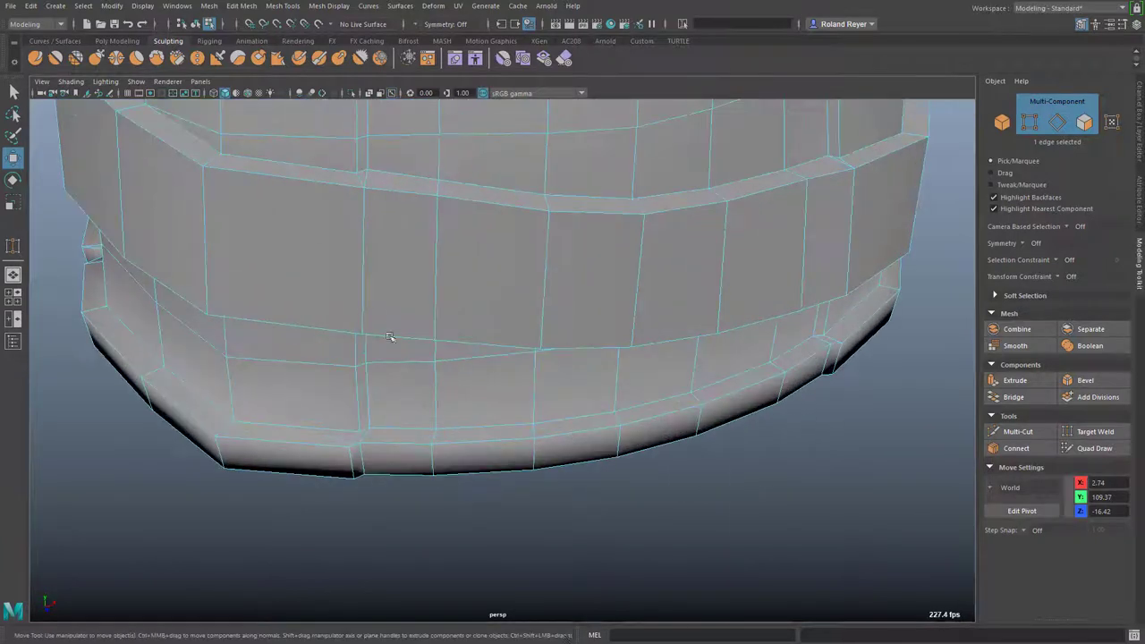
click(357, 281)
drag(362, 267, 351, 264)
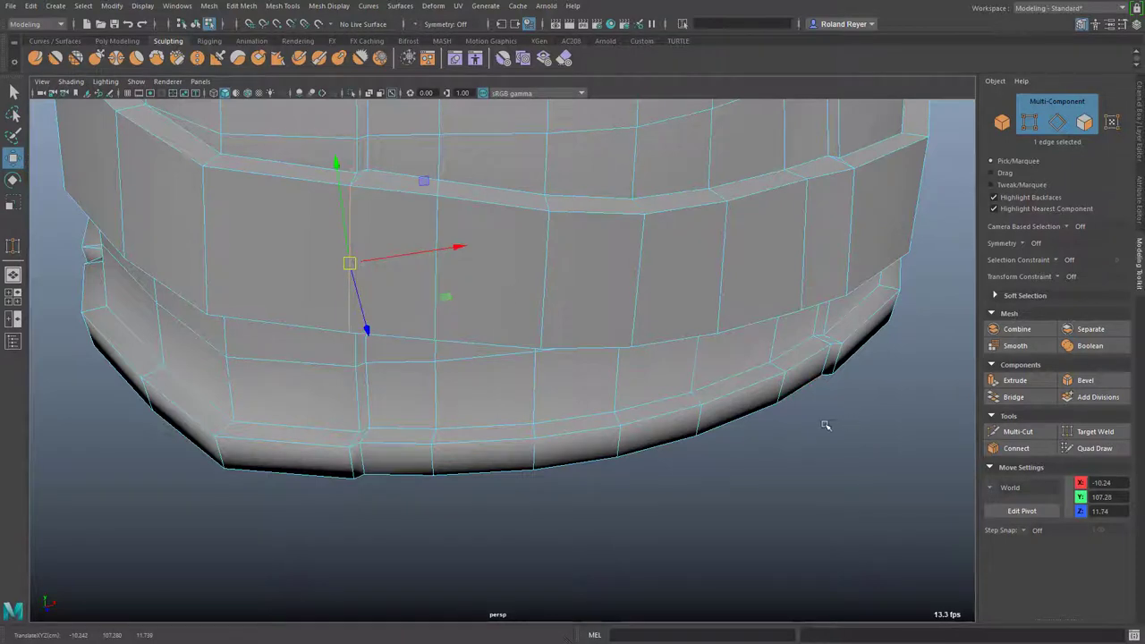
- Slide the neighbouring vertical belt edge towards the front corner to about X -14.62, Y 107.99, Z 10.51
shift+click(204, 261)
click(205, 261)
ctrl+shift+drag(203, 250, 219, 250)
scroll(786, 443, down, 1)
alt+right_drag(785, 443, 639, 455)
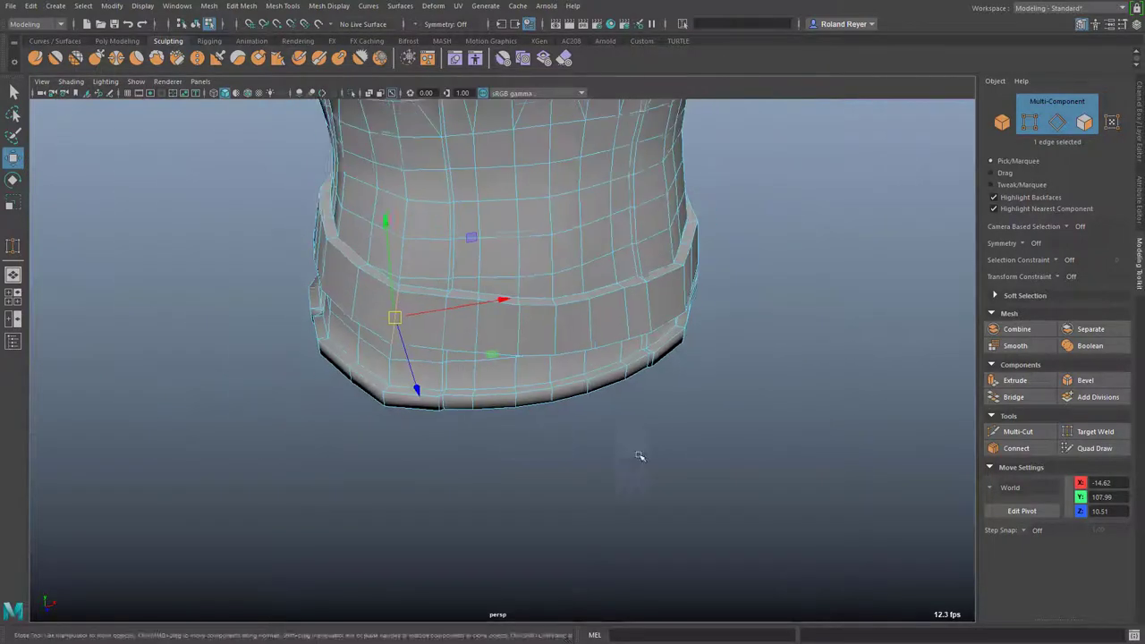
mouse_move(639, 456)
alt+mouse_down()
mouse_move(575, 442)
mouse_move(631, 455)
alt+mouse_up()
alt+drag(426, 416, 453, 461)
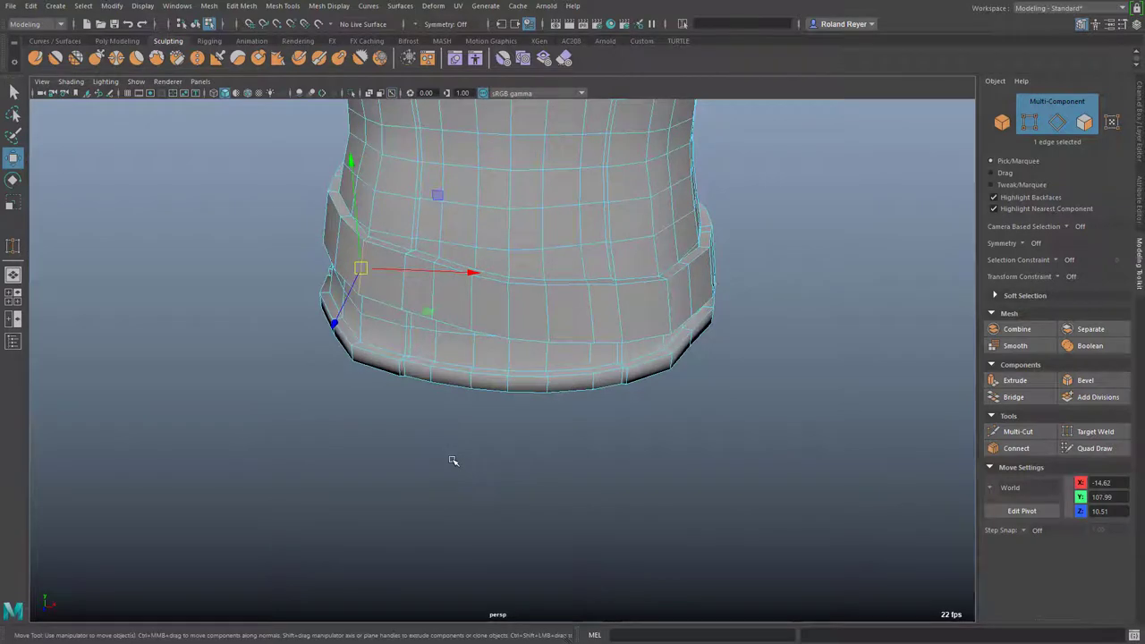
- Select a front belt face together with its vertical side edge and apply Wedge Face to swing it outward about that edge
key(q)
alt+drag(568, 415, 567, 412)
alt+right_drag(472, 444, 573, 427)
alt+middle_drag(574, 427, 552, 519)
alt+drag(632, 457, 598, 480)
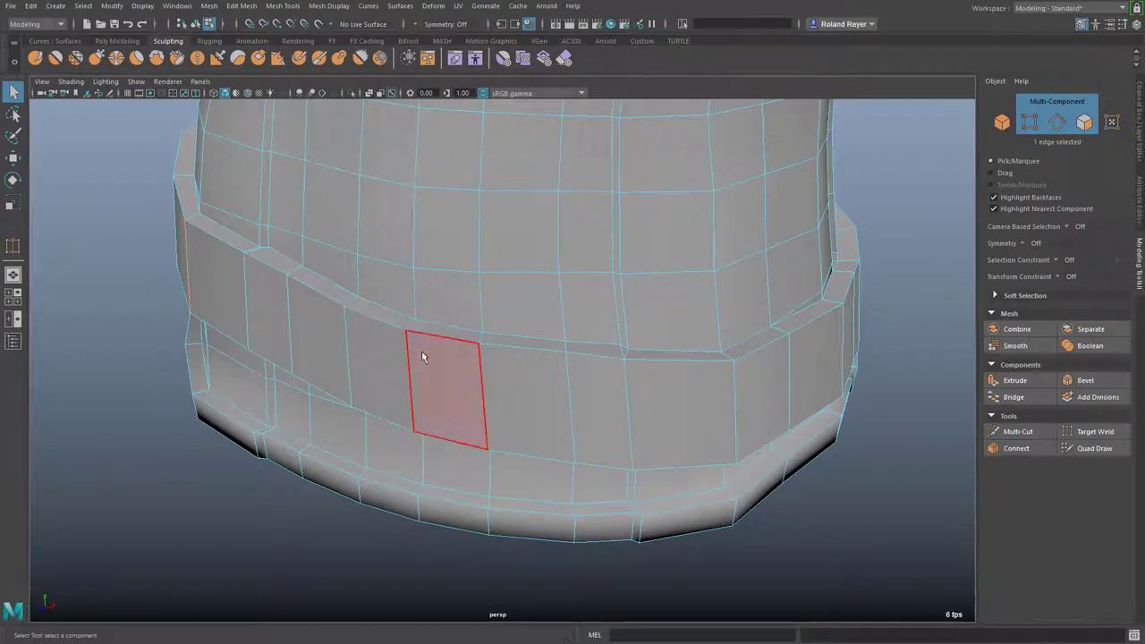
click(391, 407)
alt+drag(608, 574, 543, 481)
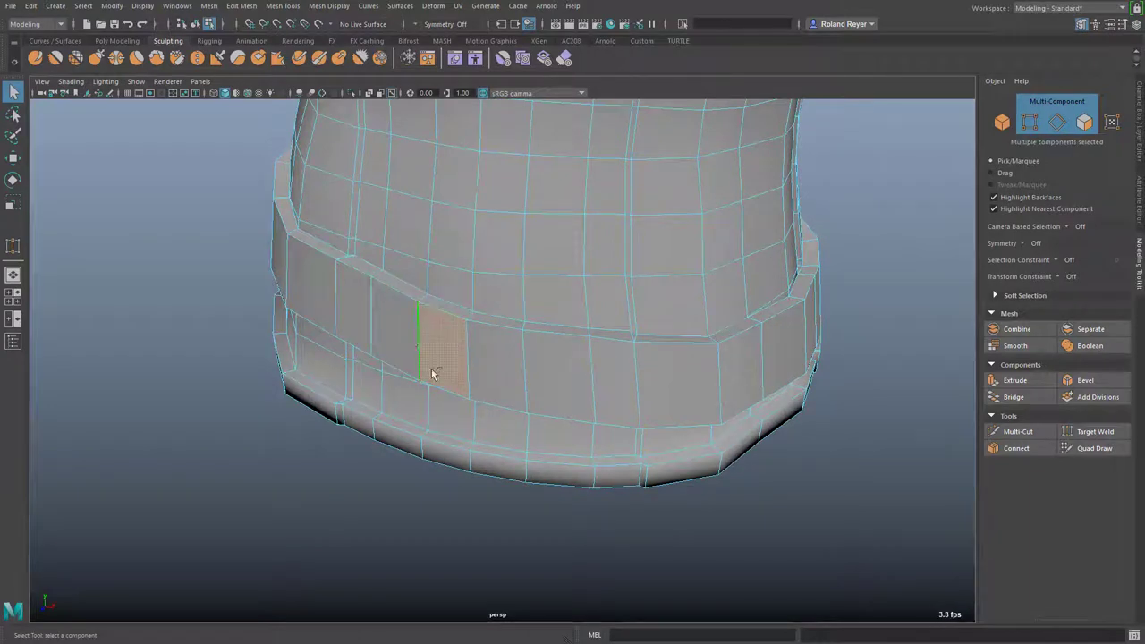
shift+right_drag(435, 344, 377, 357)
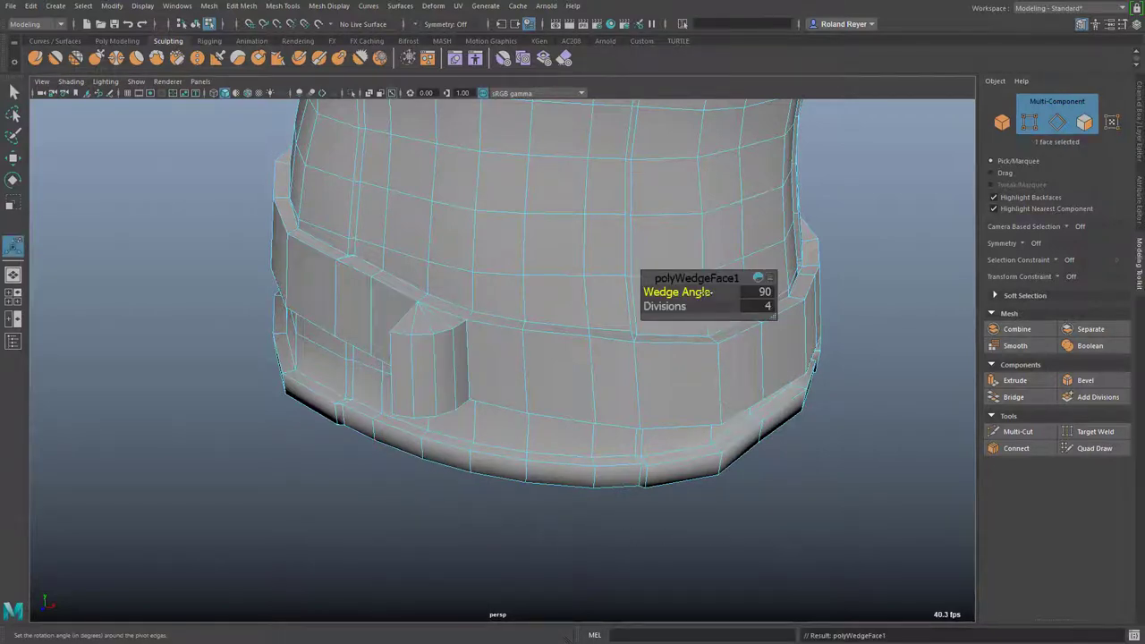
- Set the wedge angle to 12.421 and its divisions to 1 so the face becomes a slightly raised belt flap
middle_drag(704, 292, 303, 299)
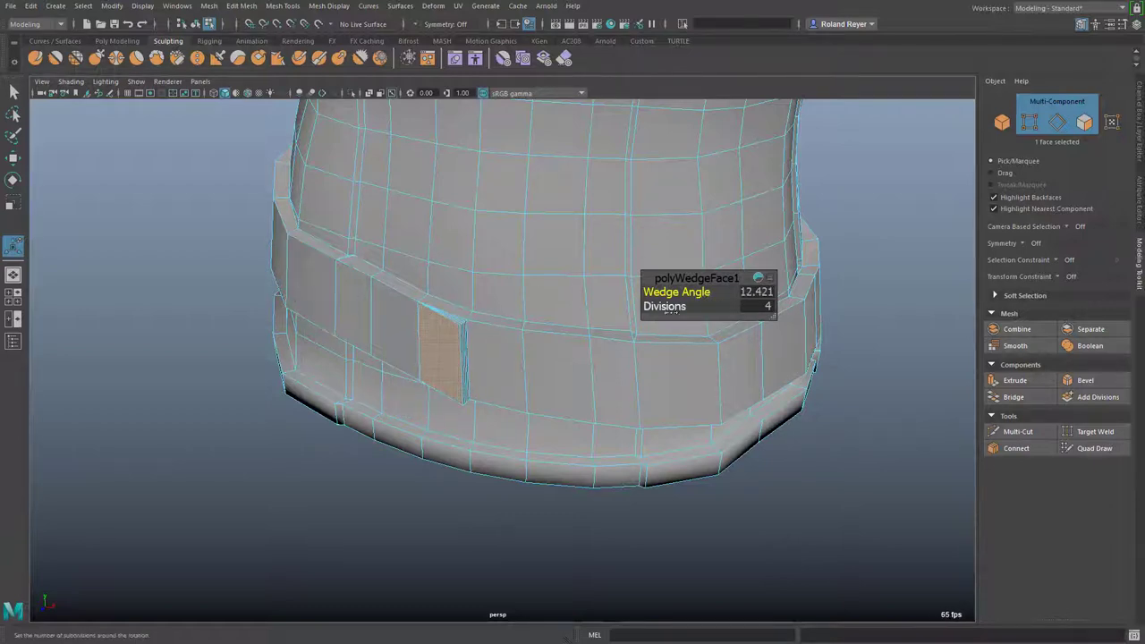
click(670, 308)
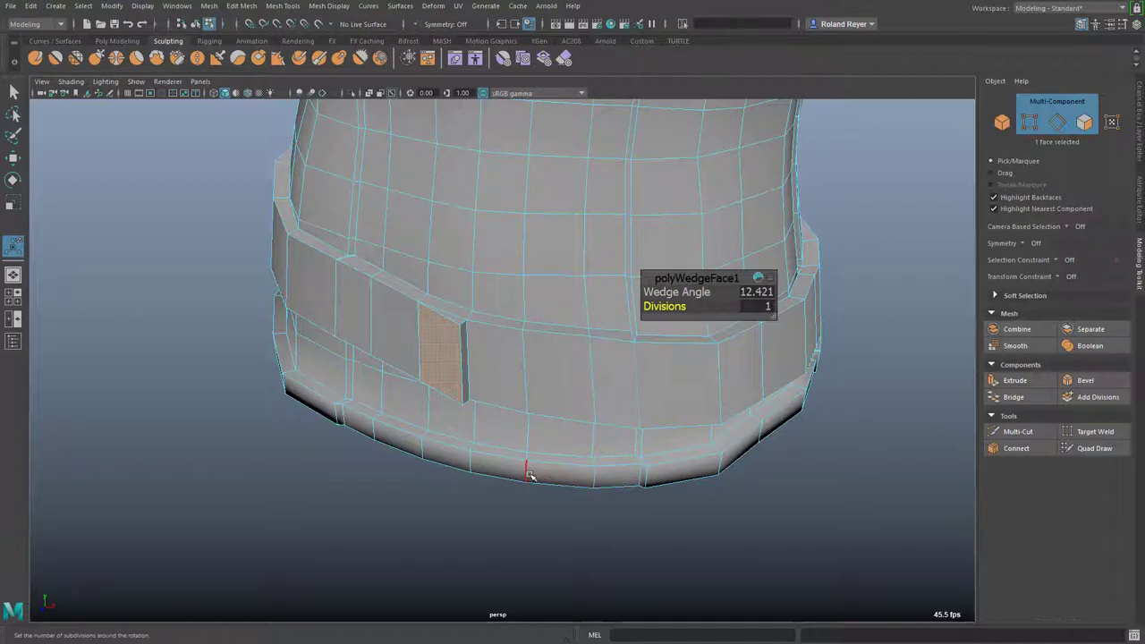
alt+drag(505, 488, 504, 493)
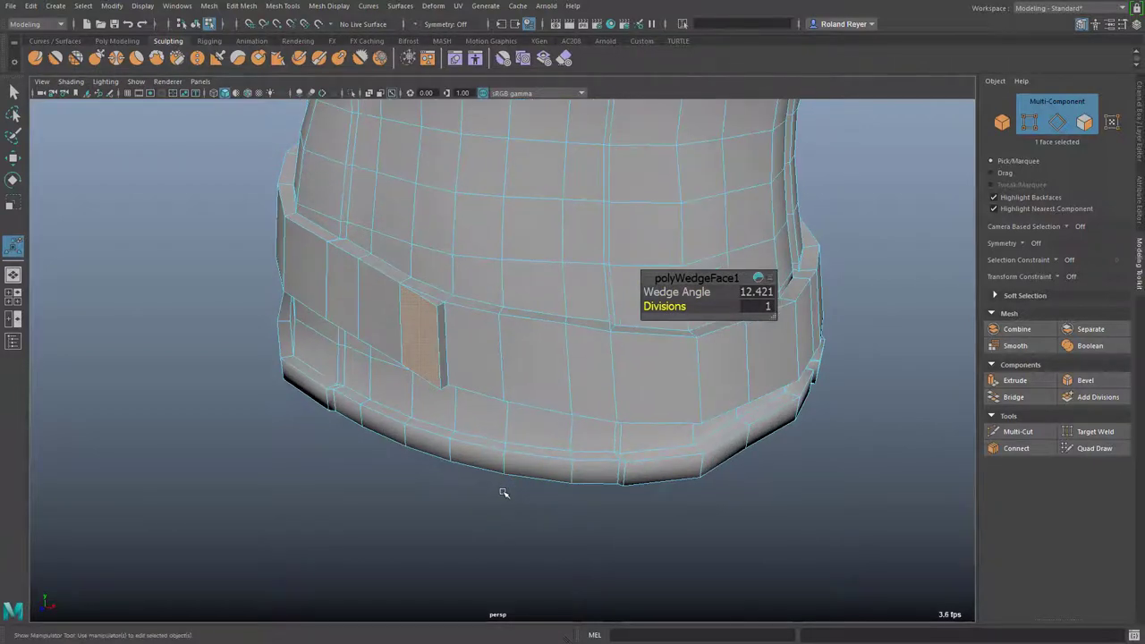
key(f)
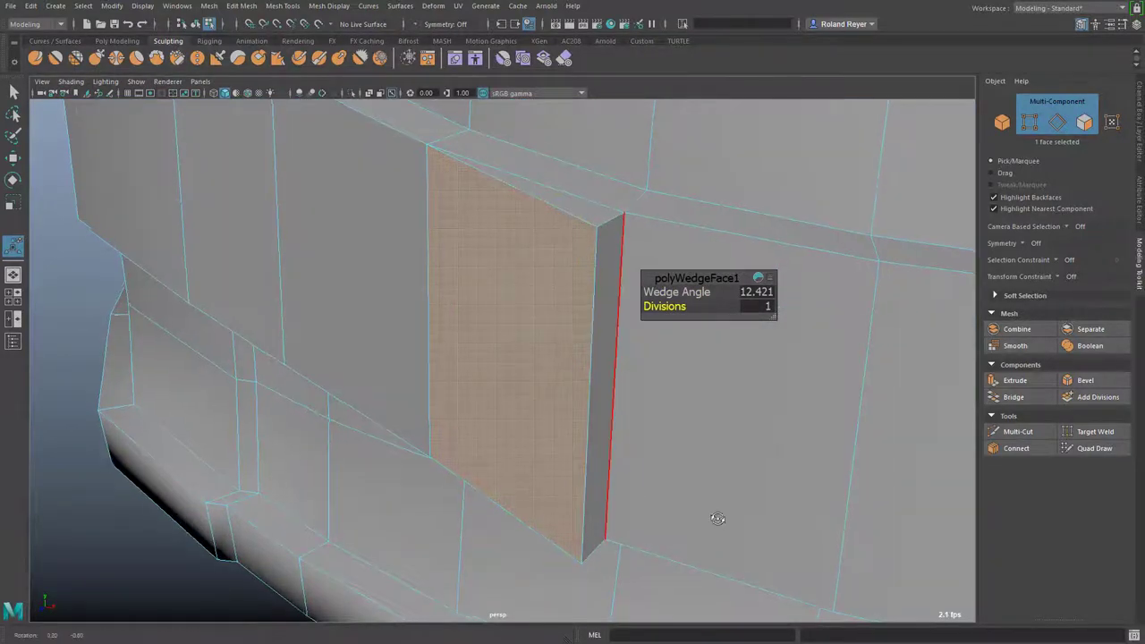
alt+drag(544, 485, 450, 481)
alt+drag(711, 438, 610, 470)
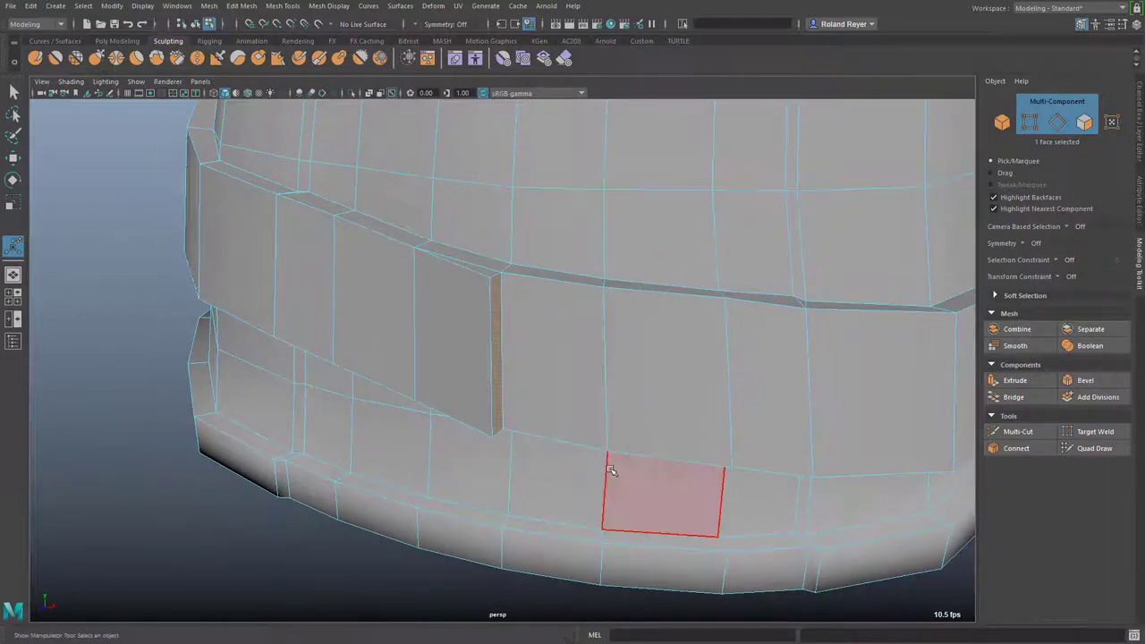
- Select the narrow side face at the open end of the wedge and set the Move tool's axis orientation to Component
key(w)
alt+drag(616, 510, 510, 492)
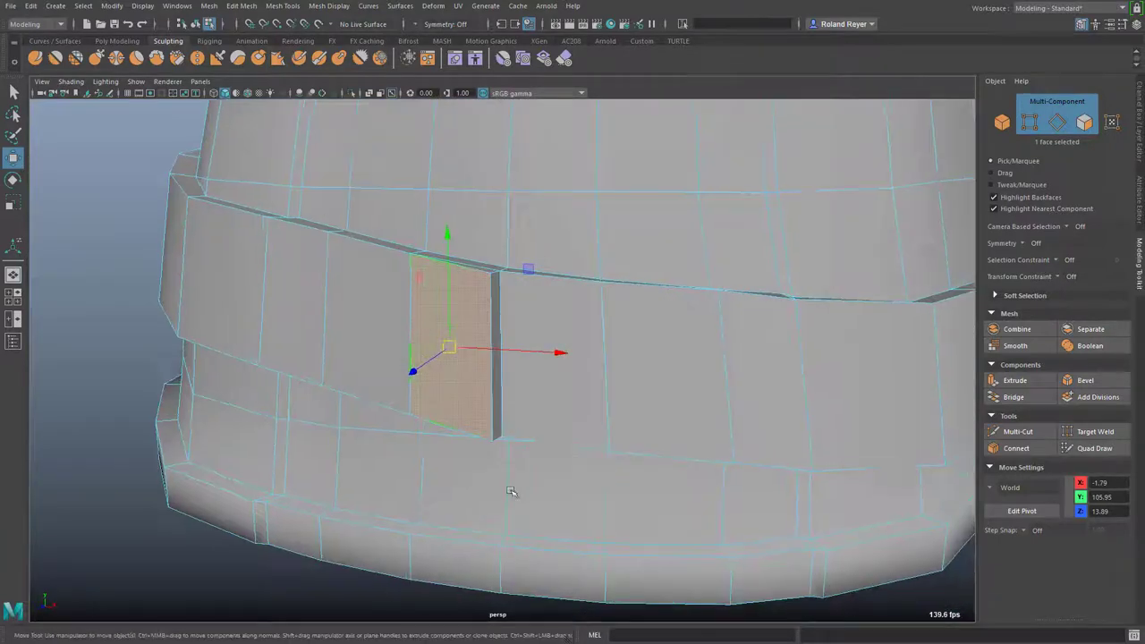
click(498, 395)
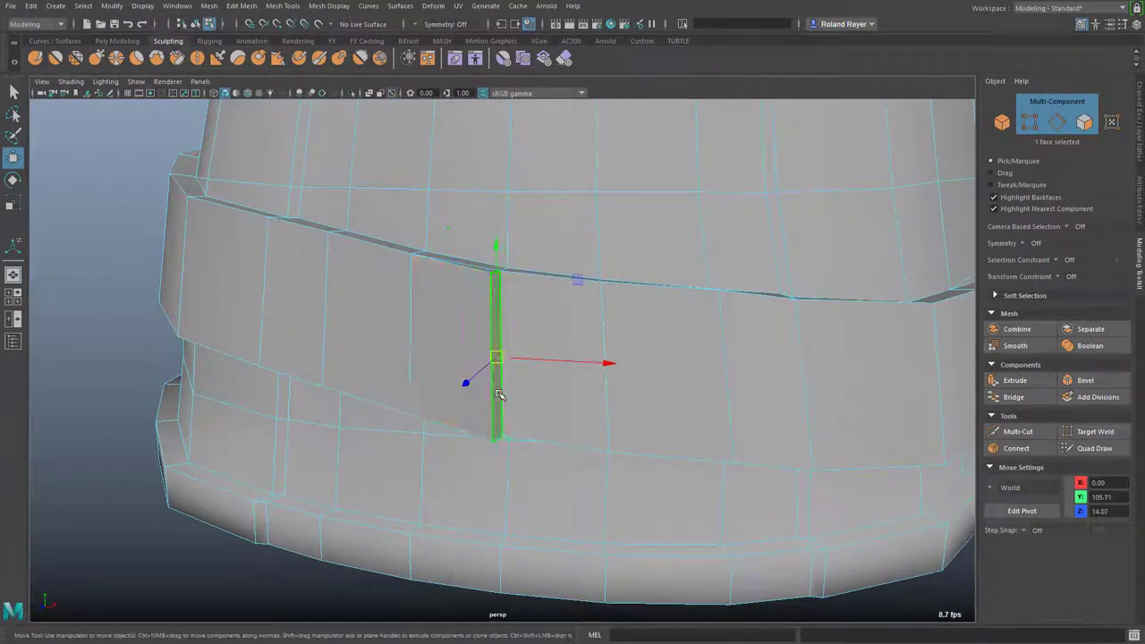
alt+drag(547, 467, 532, 486)
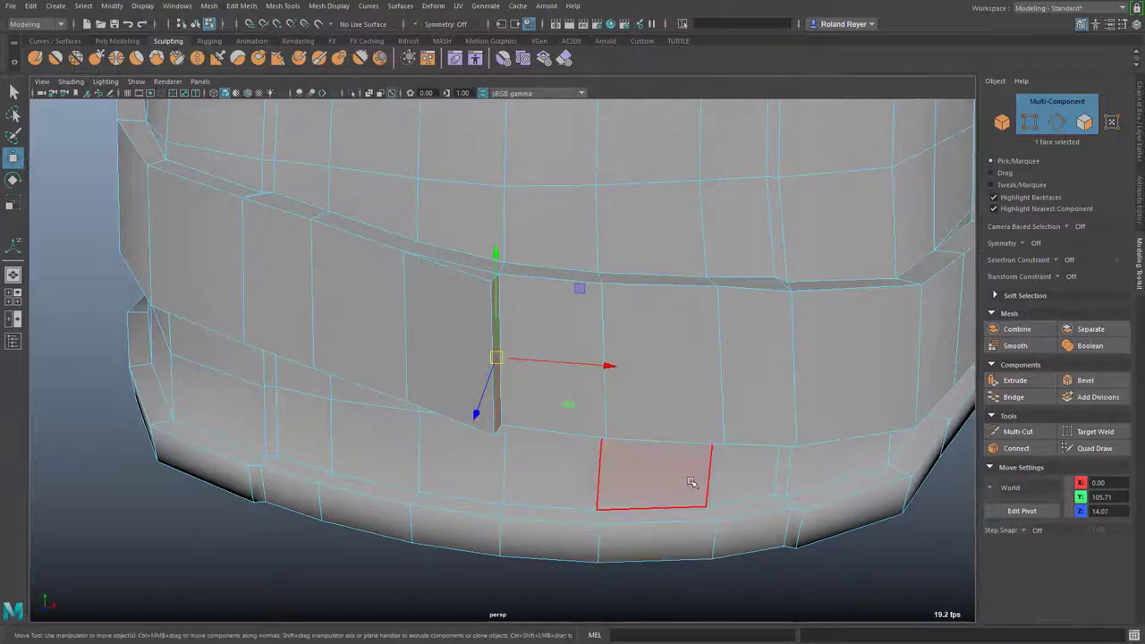
alt+drag(610, 466, 616, 470)
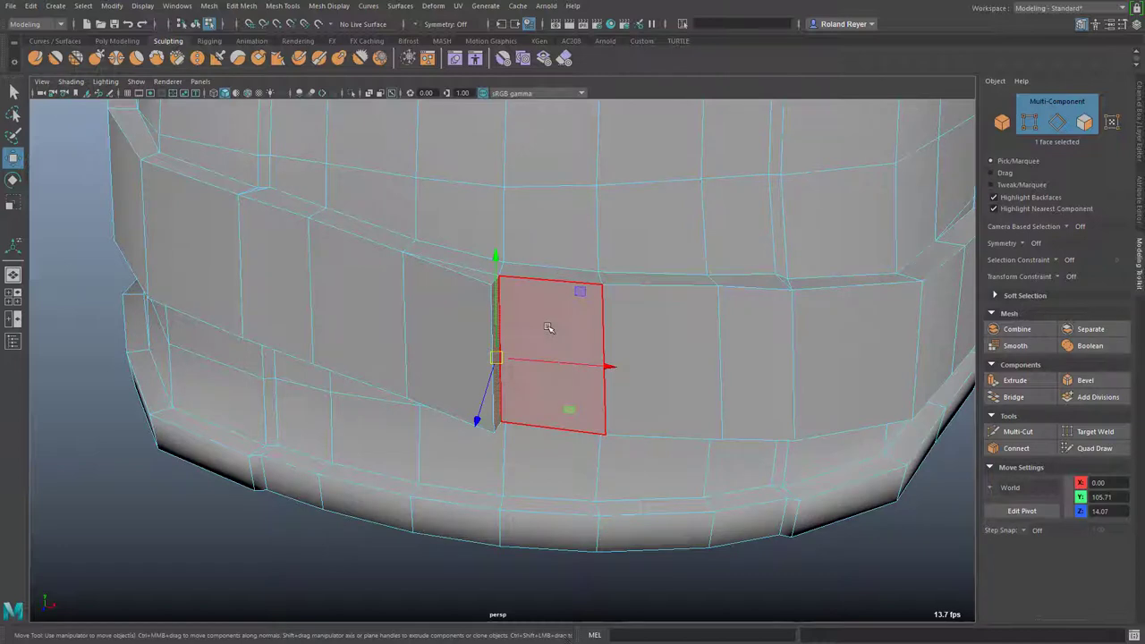
key(q)
key(w)
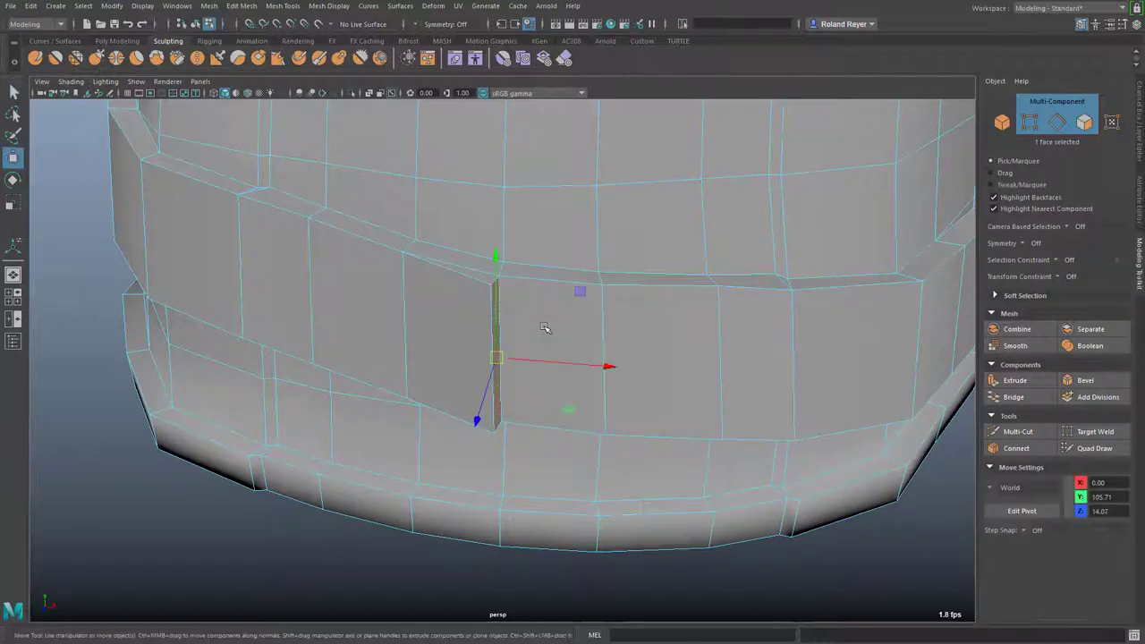
key(e)
key(r)
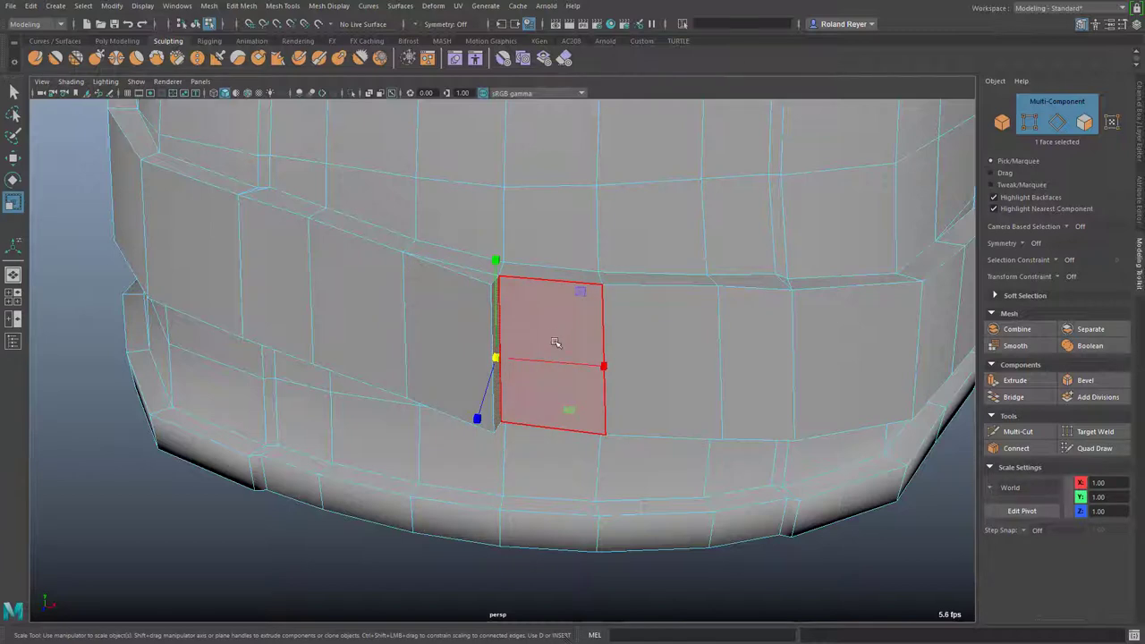
key(w)
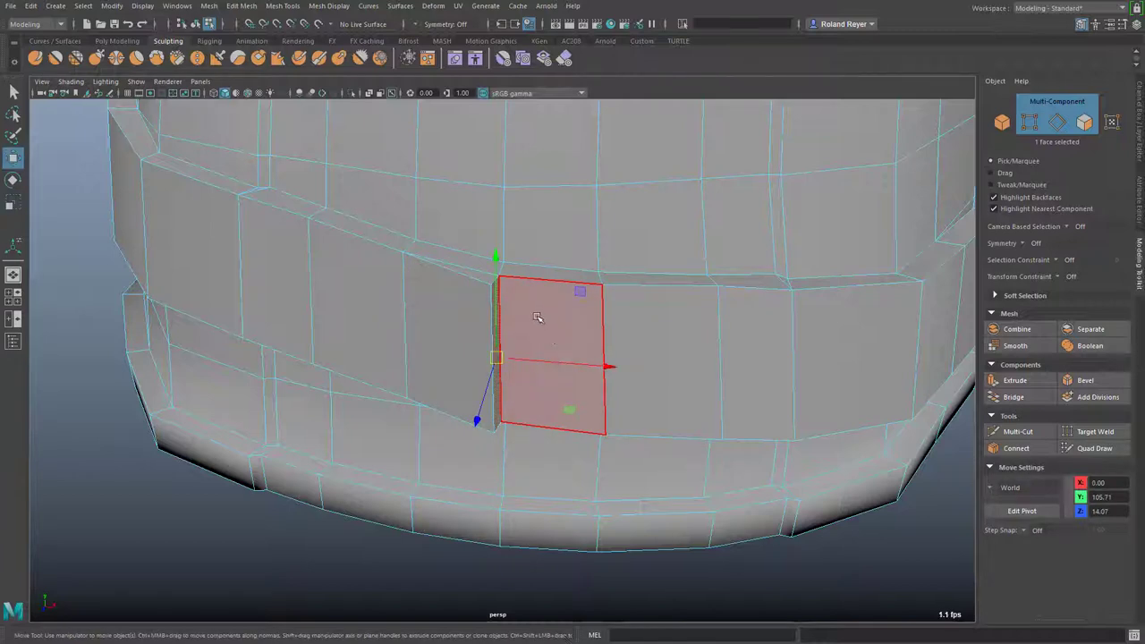
click(537, 318)
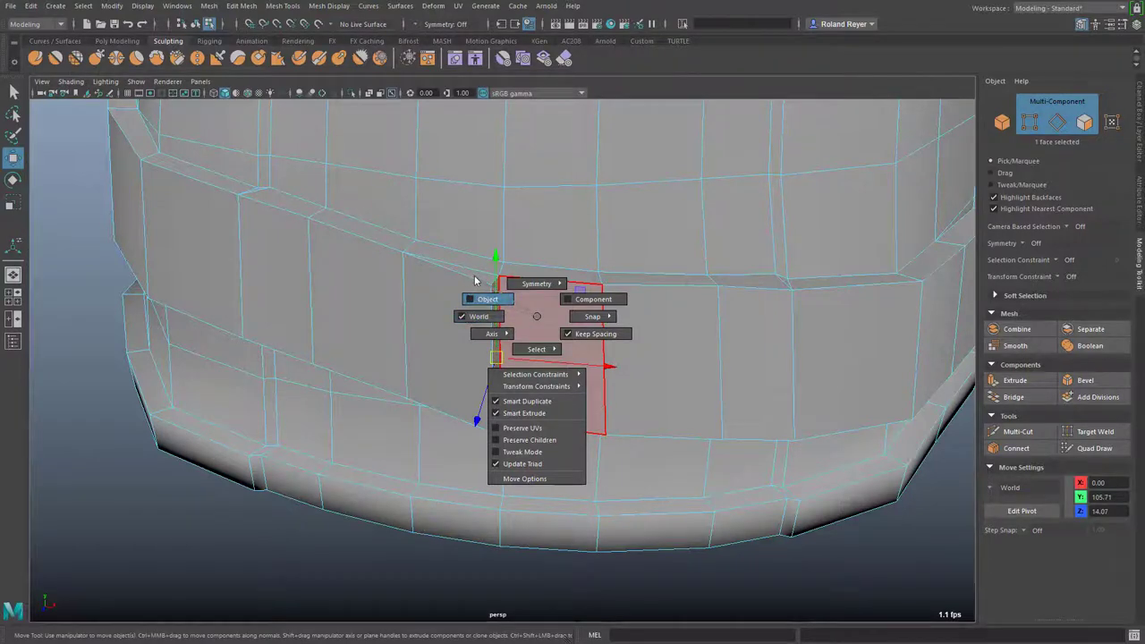
click(605, 288)
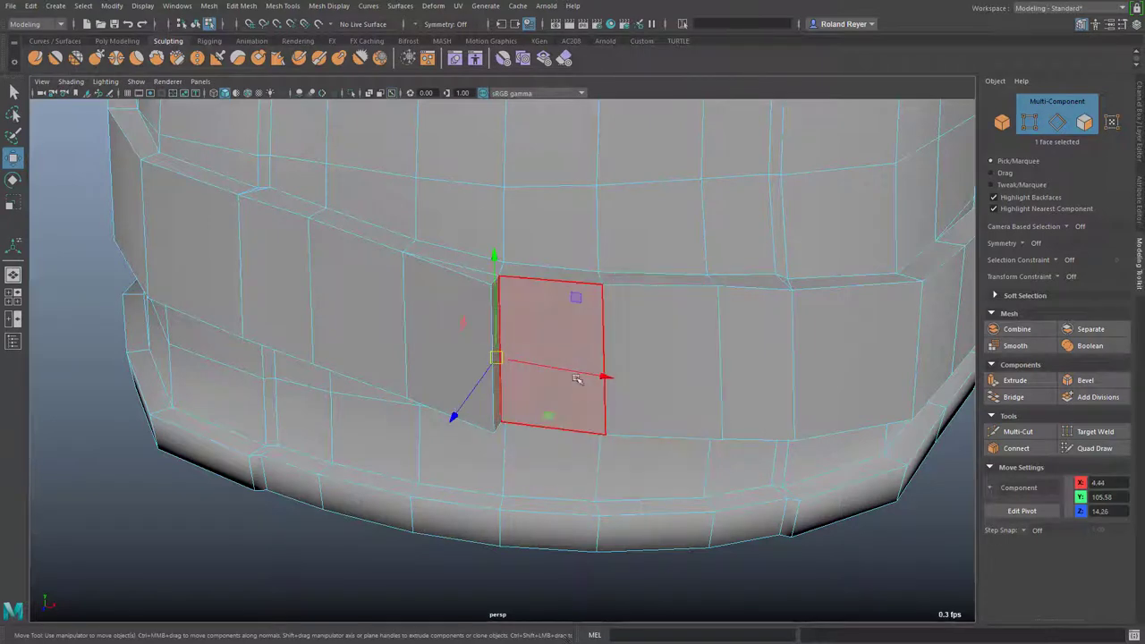
click(434, 349)
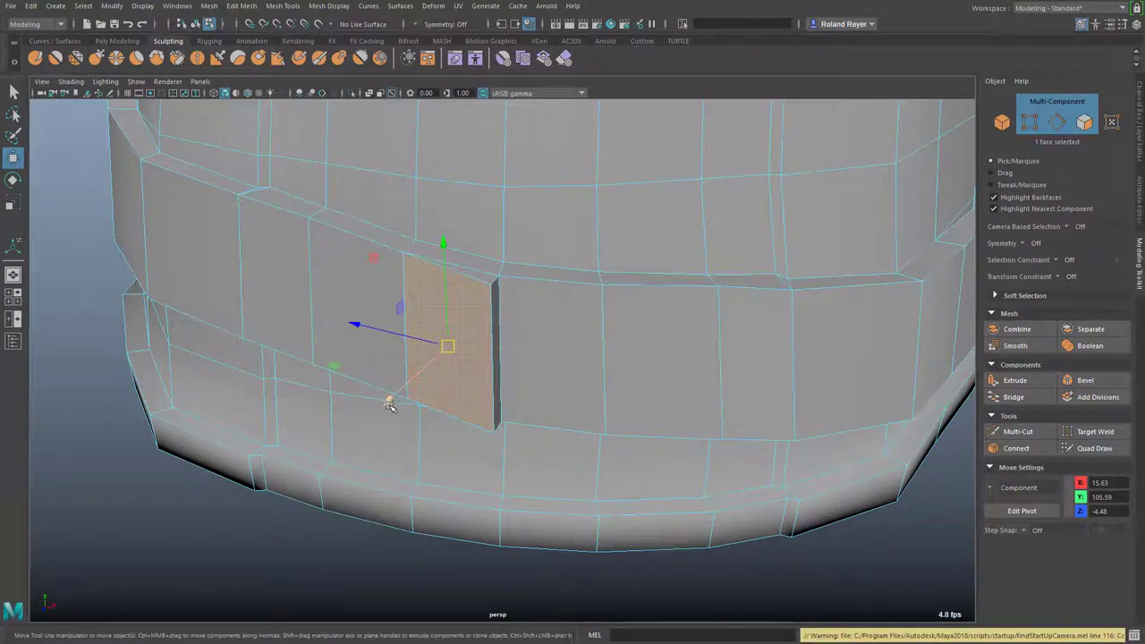
ctrl+middle_drag(389, 404, 356, 445)
key(ctrl+z)
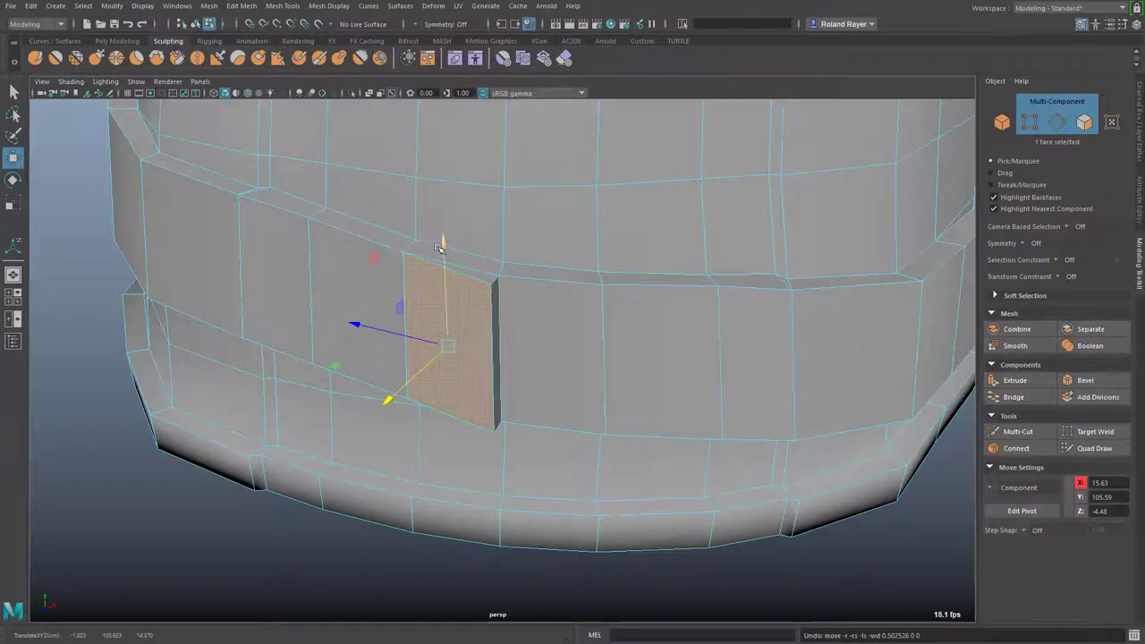
mouse_move(445, 244)
ctrl+middle_down()
mouse_move(442, 197)
mouse_move(442, 226)
ctrl+middle_up()
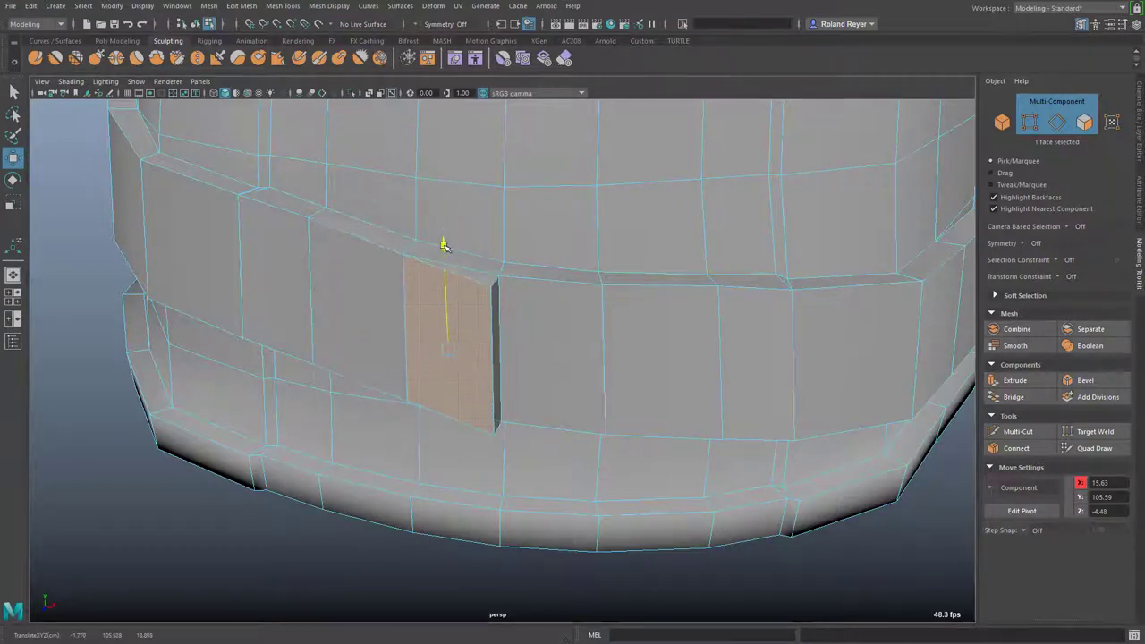
drag(444, 245, 444, 248)
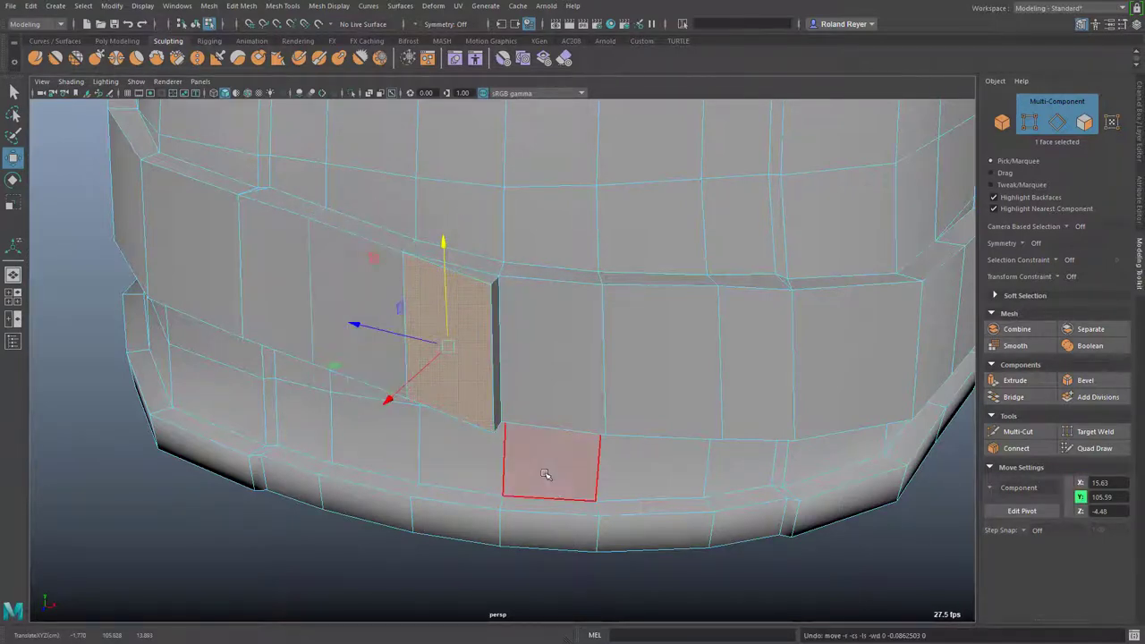
- Reselect the wedge's narrow side face and set the Rotate and Scale tools' axis orientation to Component
click(495, 394)
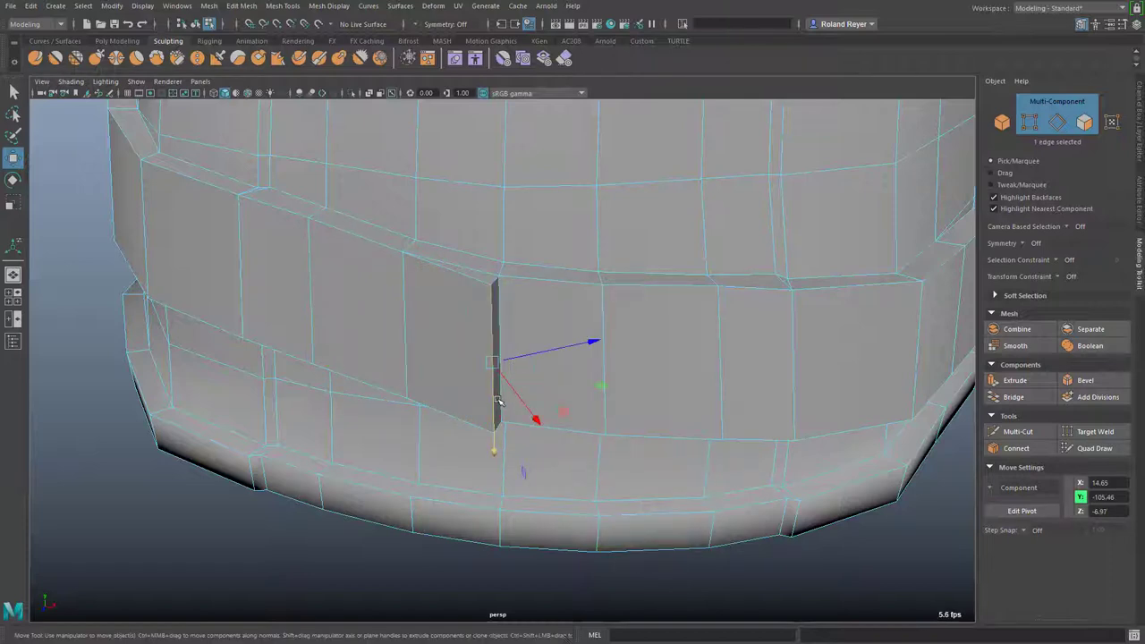
click(497, 306)
alt+drag(532, 504, 608, 478)
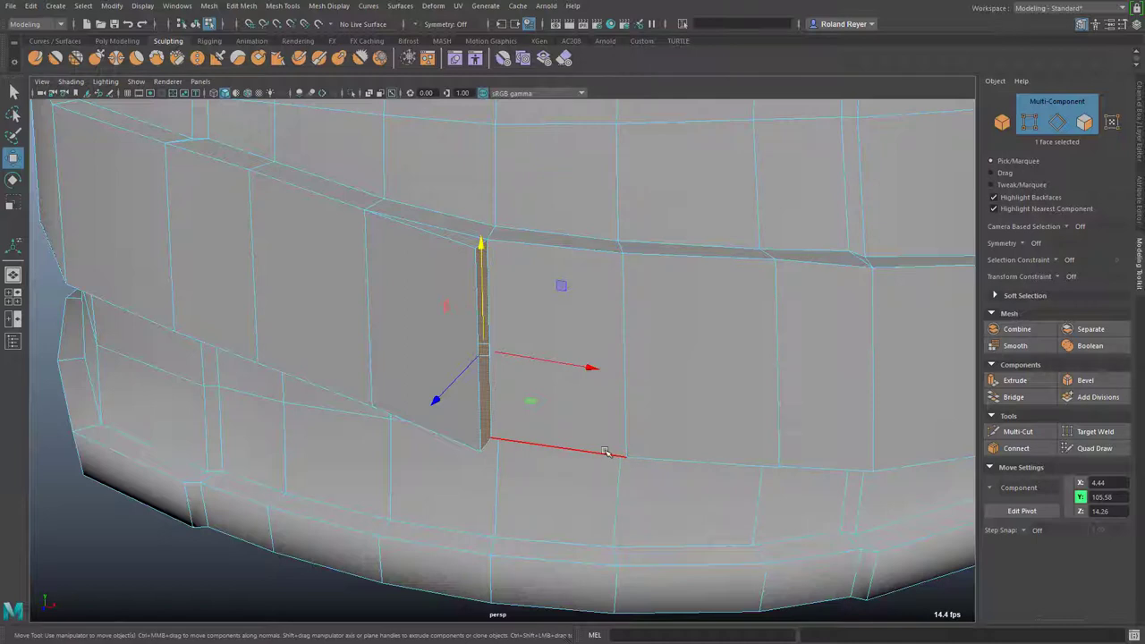
key(e)
click(513, 355)
key(r)
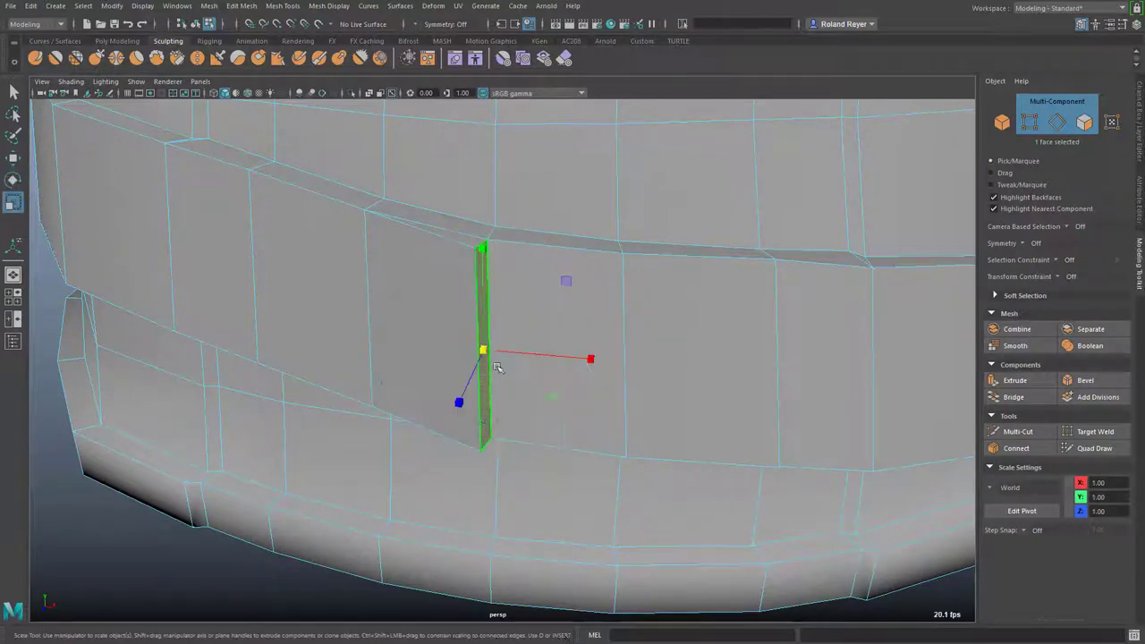
click(509, 322)
click(571, 306)
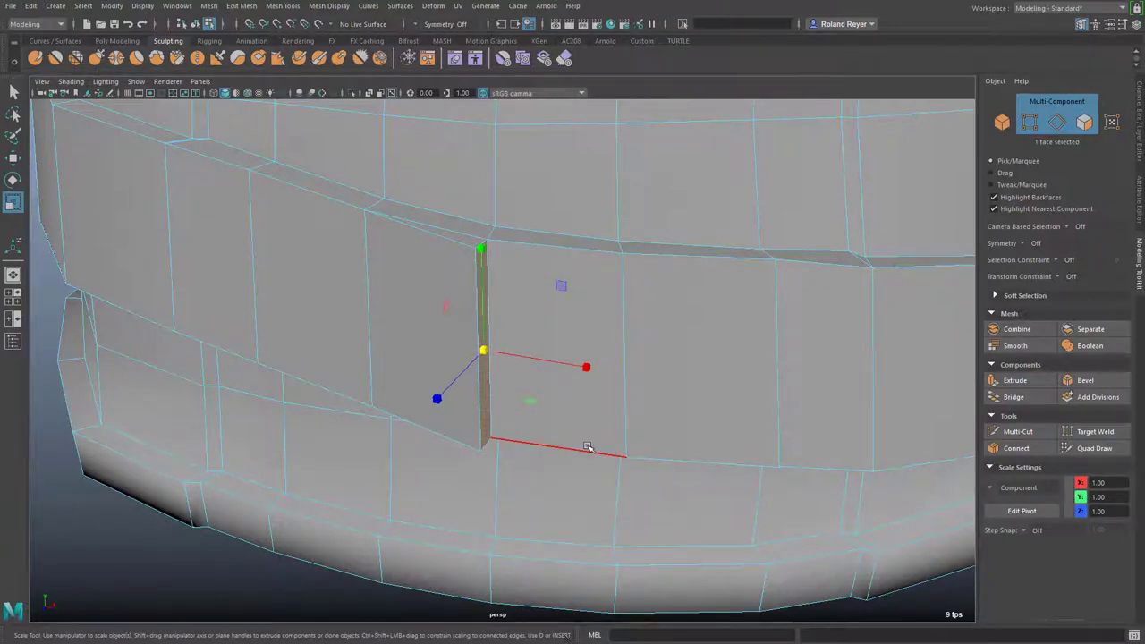
- Extrude the narrow side face along the belt by nearly one face width and rotate its end into a slant
key(w)
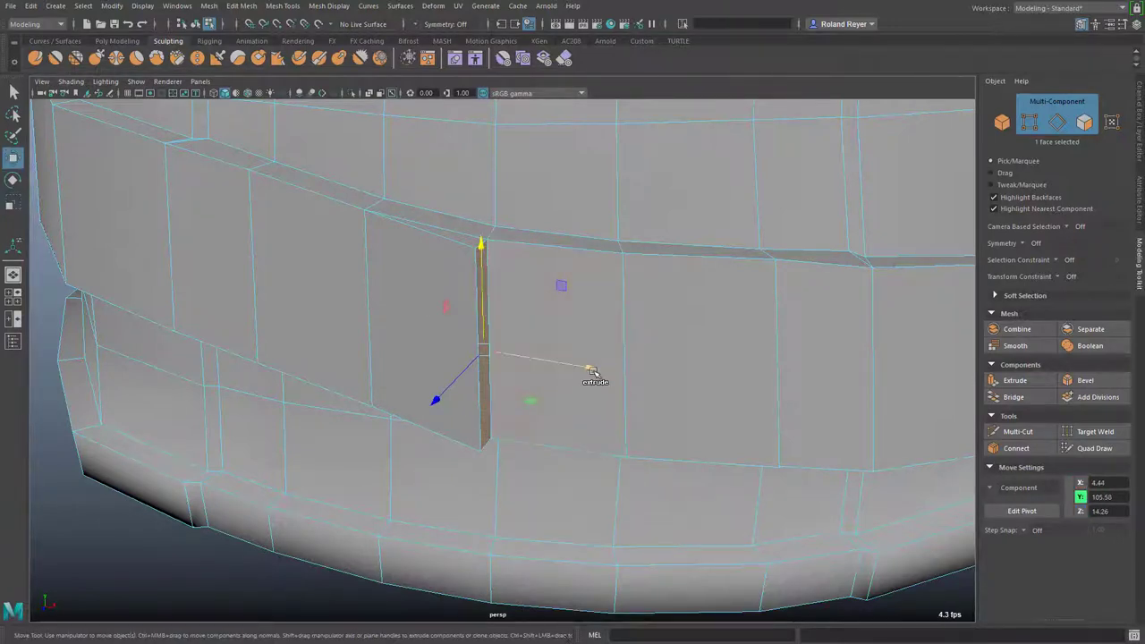
shift+drag(592, 372, 707, 407)
key(e)
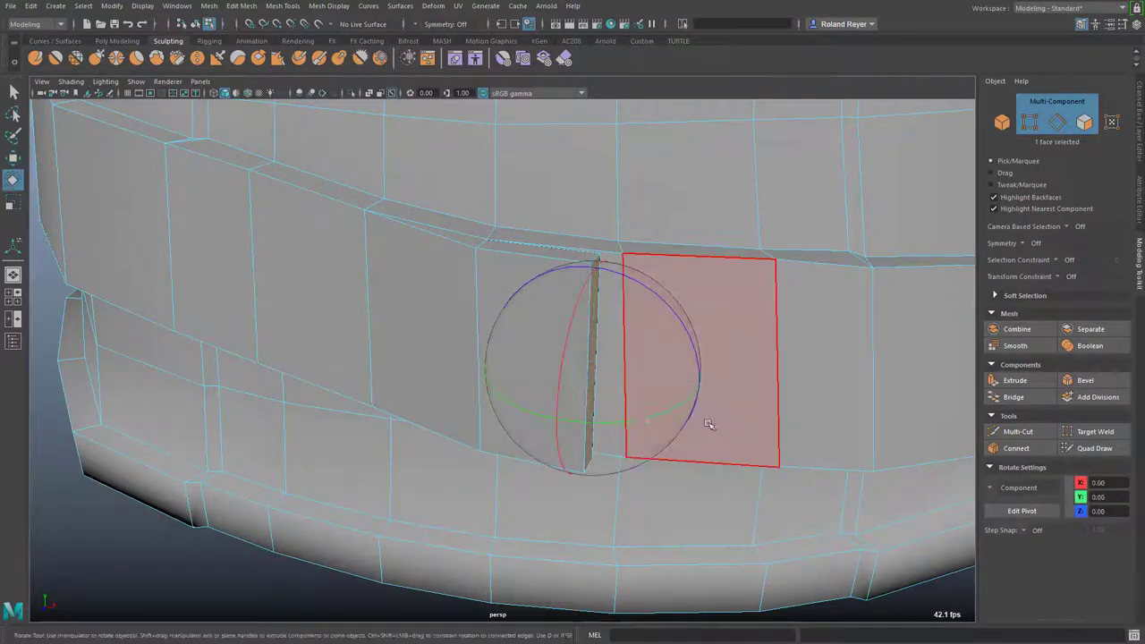
drag(697, 352, 703, 364)
- Scale the extruded end face down uniformly and lower it to about X -15.40, Y 104.48, Z 14.26 in component axes
key(r)
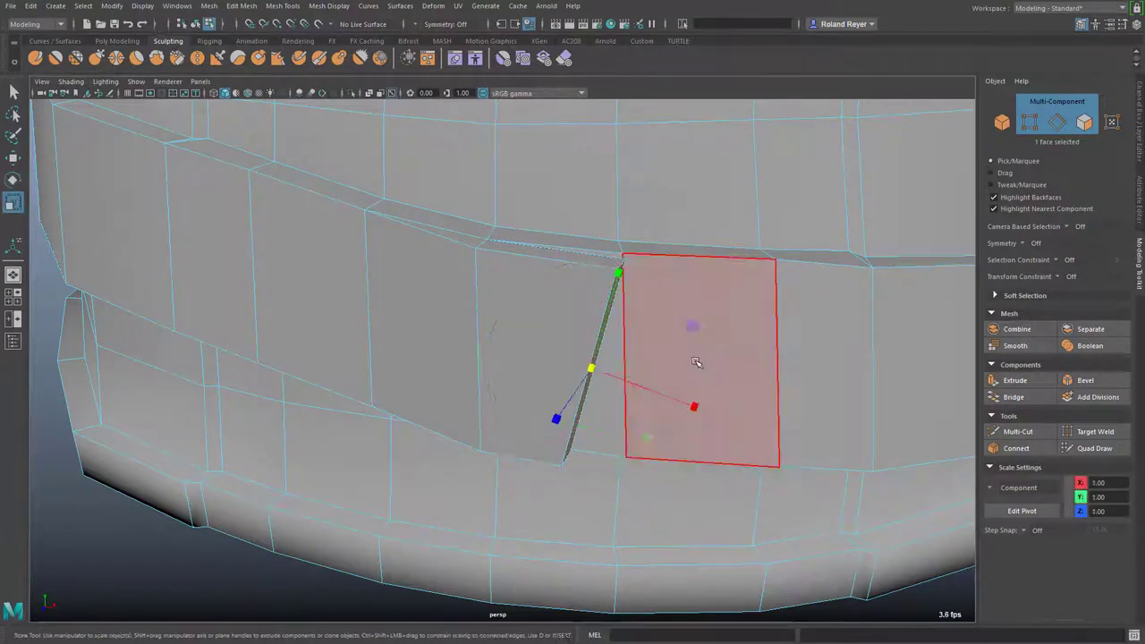
drag(591, 370, 565, 380)
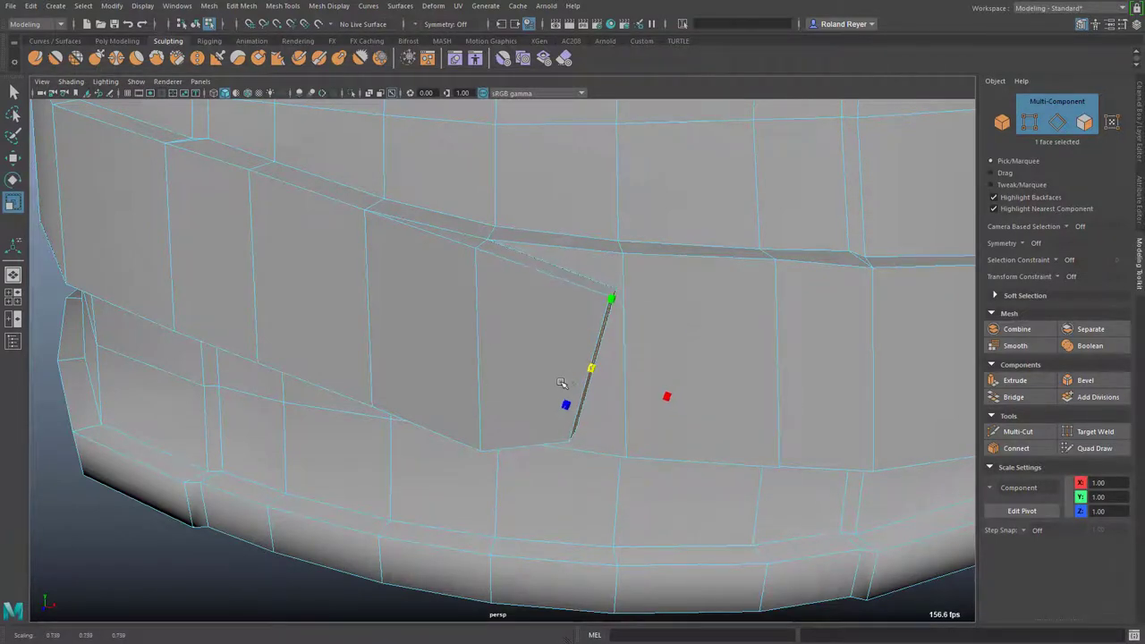
key(w)
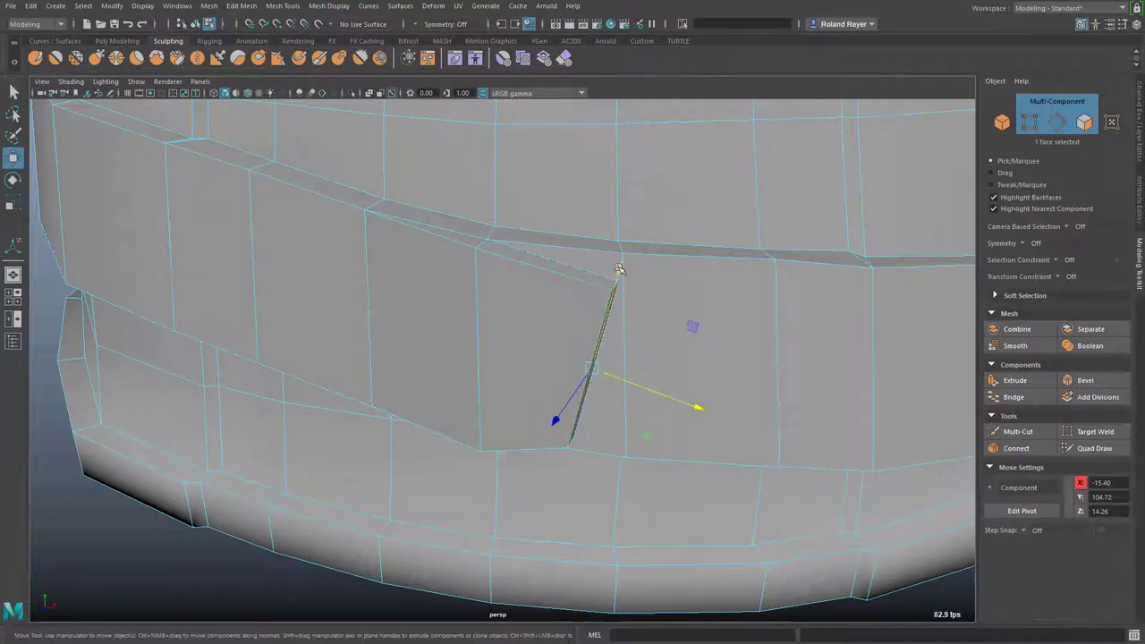
middle_drag(619, 268, 616, 277)
drag(616, 276, 614, 278)
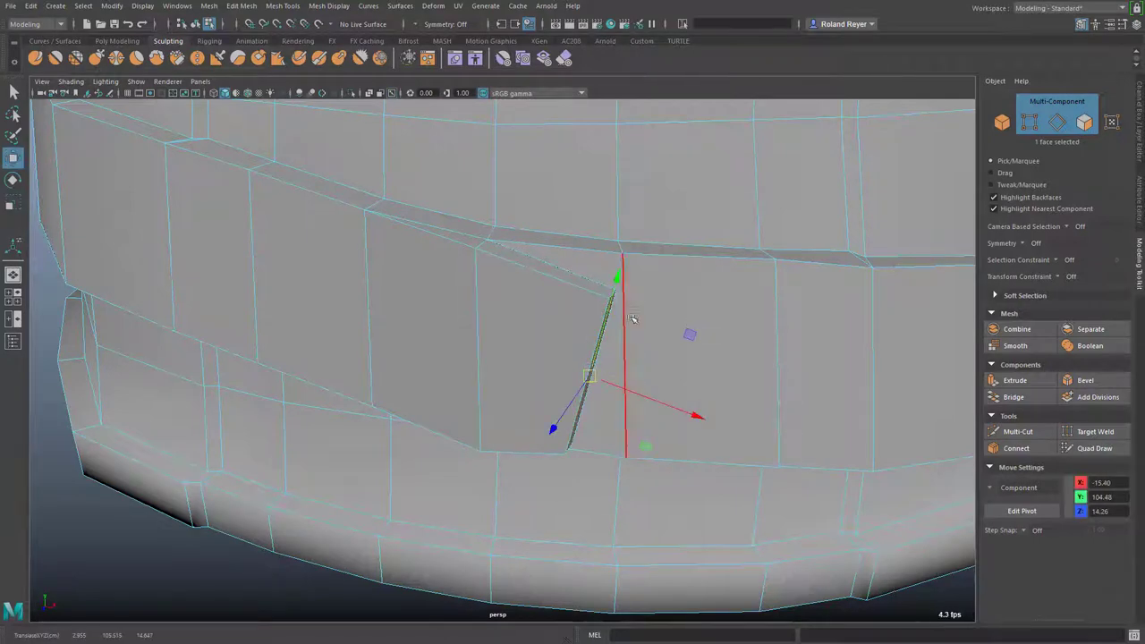
- Extrude the belt's end face by two more segments along the belt, scaling each new end face down slightly
drag(698, 420, 795, 462)
key(r)
drag(687, 413, 675, 421)
key(e)
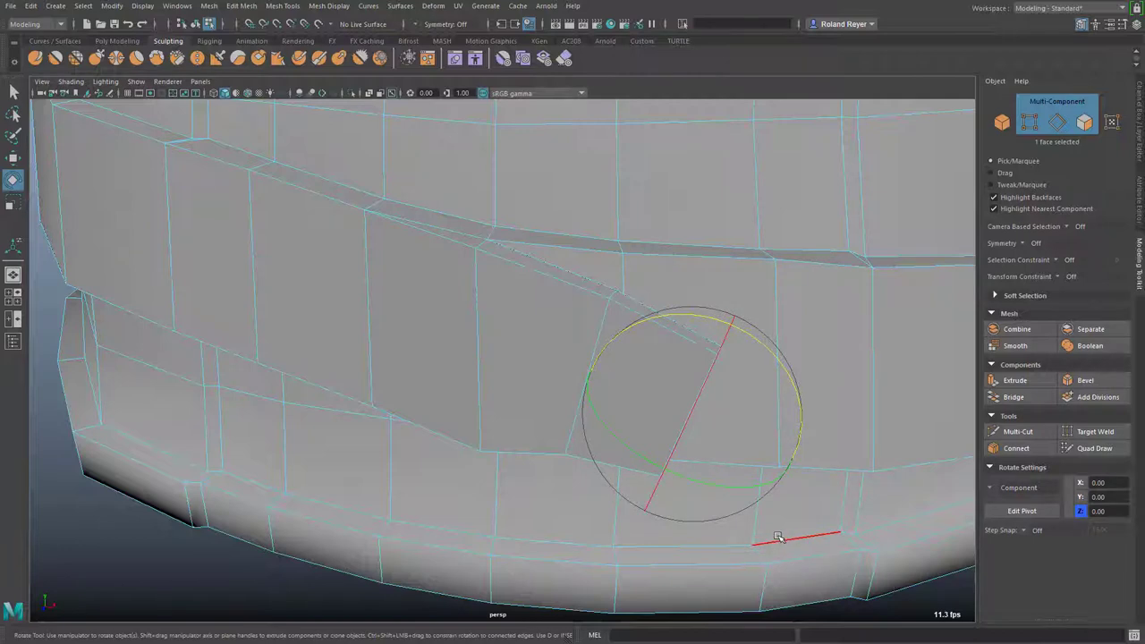
key(w)
drag(796, 462, 888, 502)
key(r)
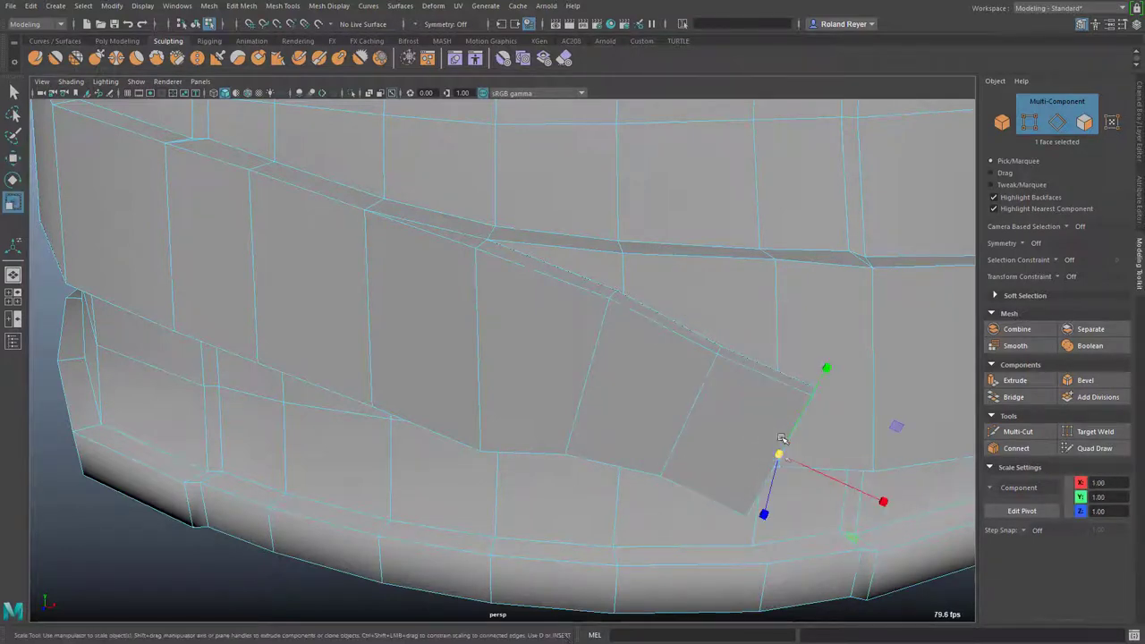
drag(779, 454, 767, 463)
- Turn on Soft Selection, rotate the belt end toward the body and move its tip inward to about Z 6.68 in component axes
alt+right_drag(762, 466, 631, 531)
alt+drag(631, 531, 718, 548)
key(e)
key(b)
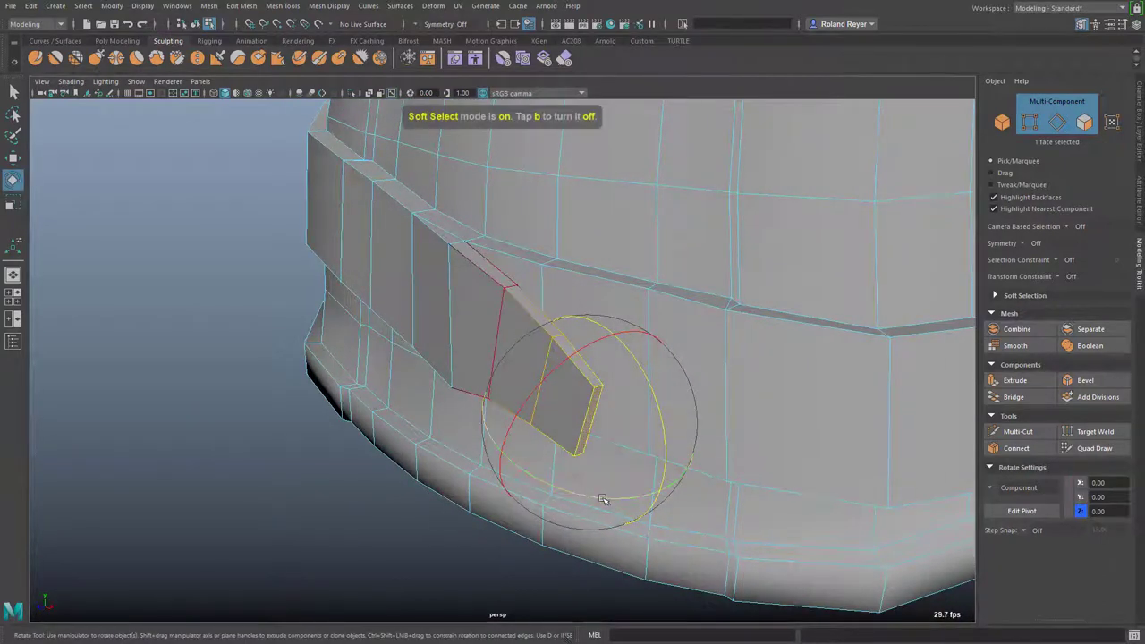
drag(603, 499, 647, 475)
drag(678, 404, 676, 411)
key(w)
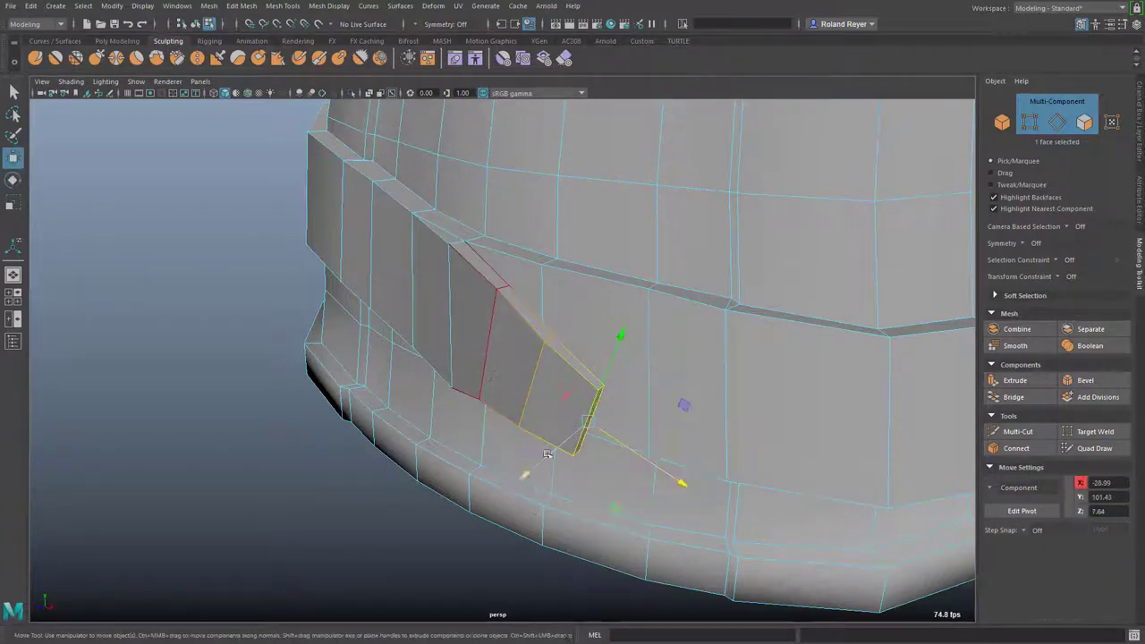
drag(525, 474, 536, 470)
- With Soft Selection off, extrude a short final segment from the face at the belt end's tip
alt+drag(684, 544, 685, 446)
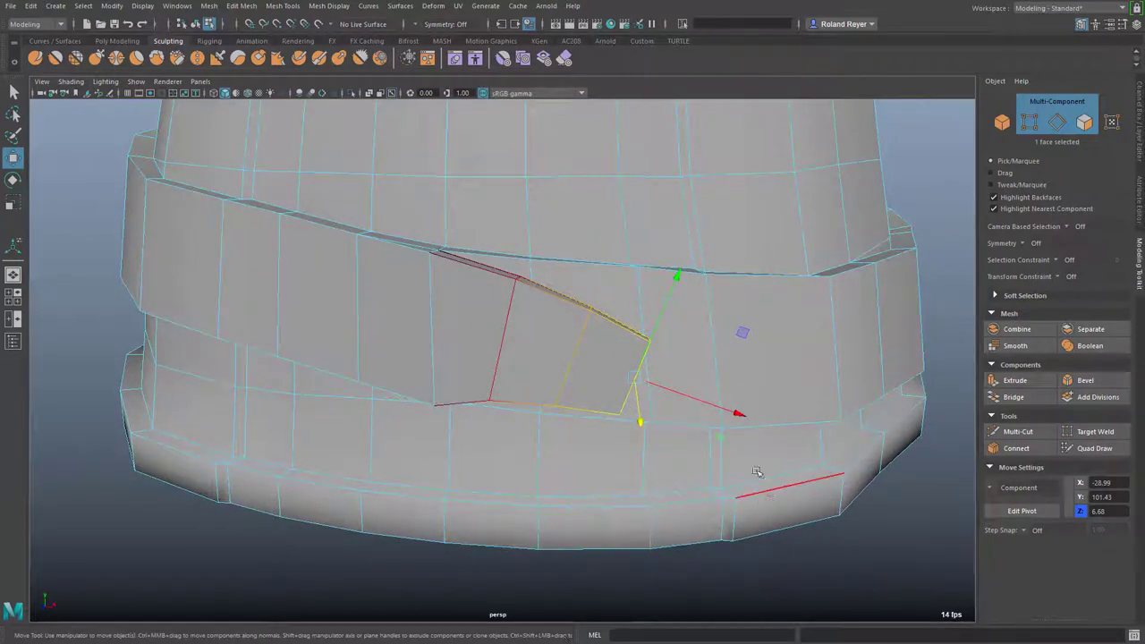
alt+drag(680, 503, 558, 502)
key(q)
click(558, 501)
click(647, 468)
mouse_move(608, 535)
alt+mouse_down()
mouse_move(571, 542)
mouse_move(591, 542)
mouse_move(544, 527)
mouse_move(590, 532)
mouse_move(608, 502)
mouse_move(627, 529)
alt+mouse_up()
key(w)
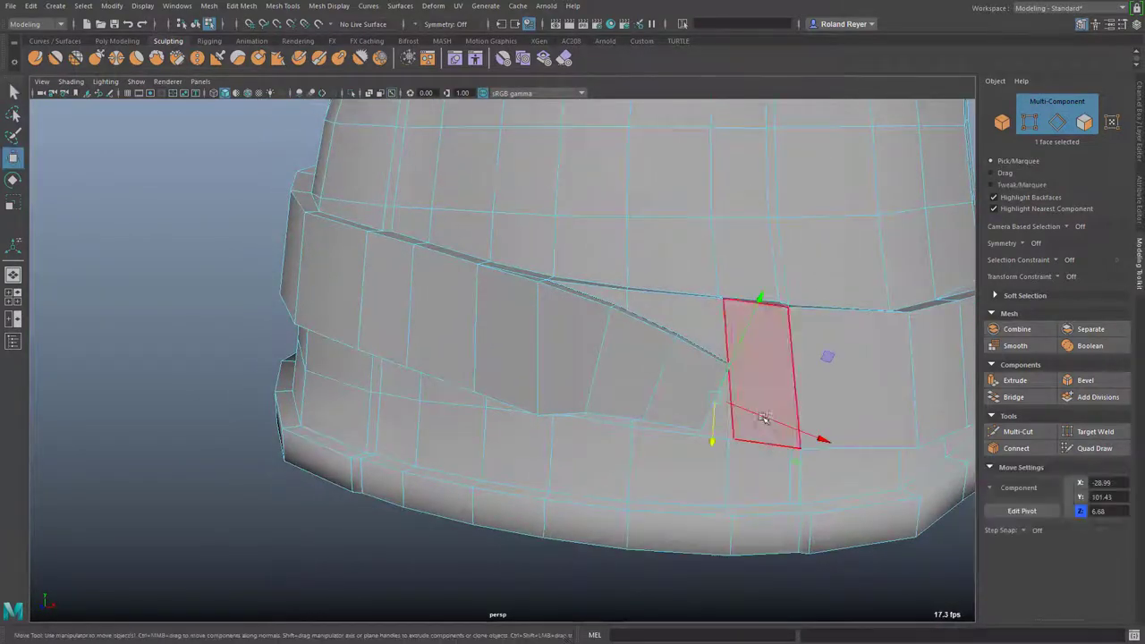
shift+drag(757, 414, 807, 441)
- Scale the tip face down in height and move it toward the body to about Z 6.33 in component axes
key(r)
middle_drag(771, 360, 803, 349)
drag(799, 360, 801, 375)
alt+drag(706, 543, 610, 533)
key(w)
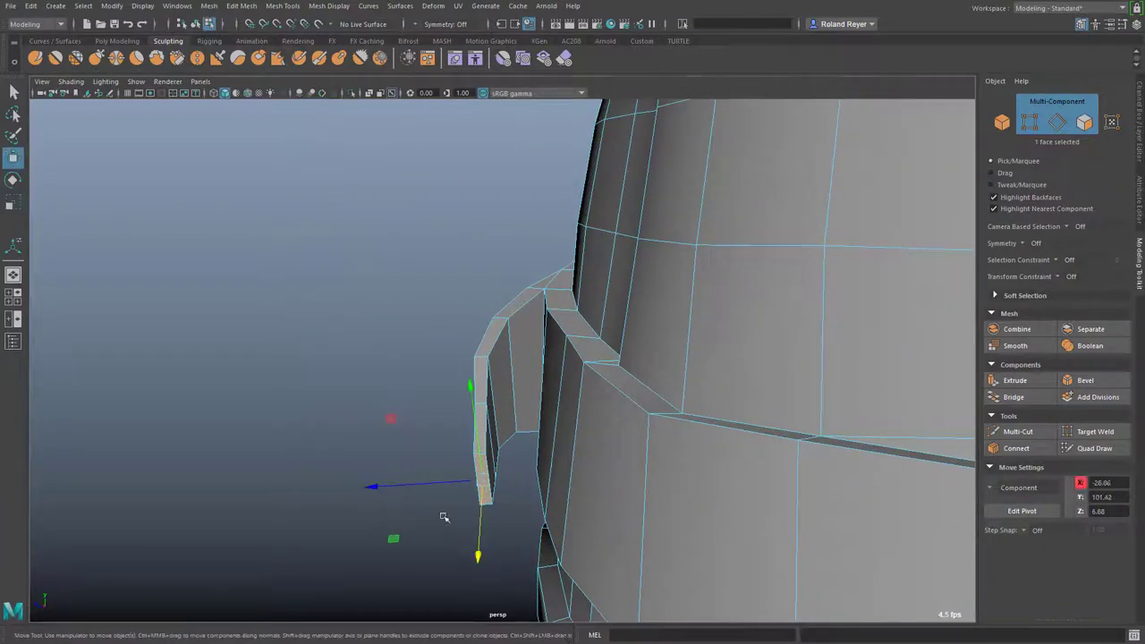
drag(370, 490, 382, 488)
- Select two outer belt faces on the side of the waist, leaving two belt faces between them
alt+right_drag(709, 586, 486, 562)
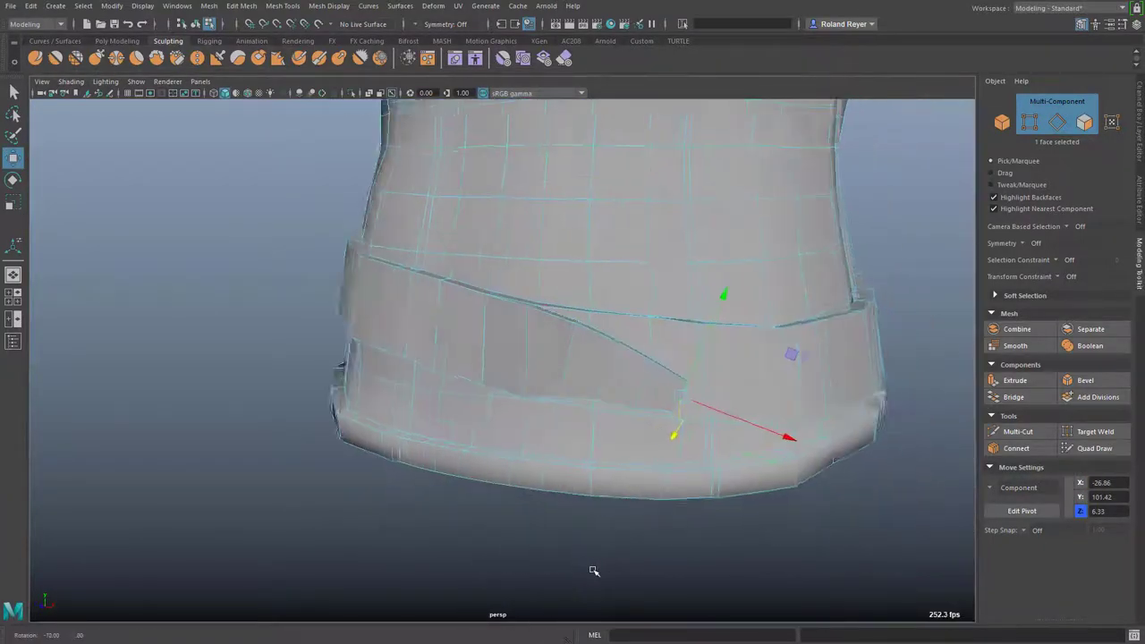
alt+right_drag(593, 567, 810, 584)
alt+drag(810, 583, 719, 507)
click(562, 358)
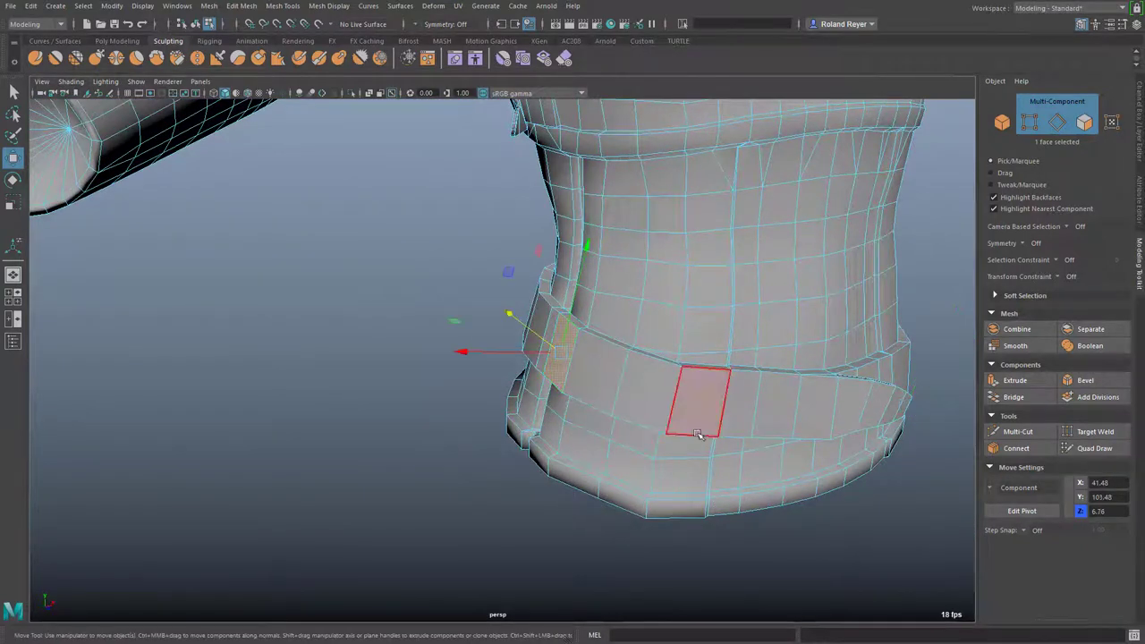
key(w)
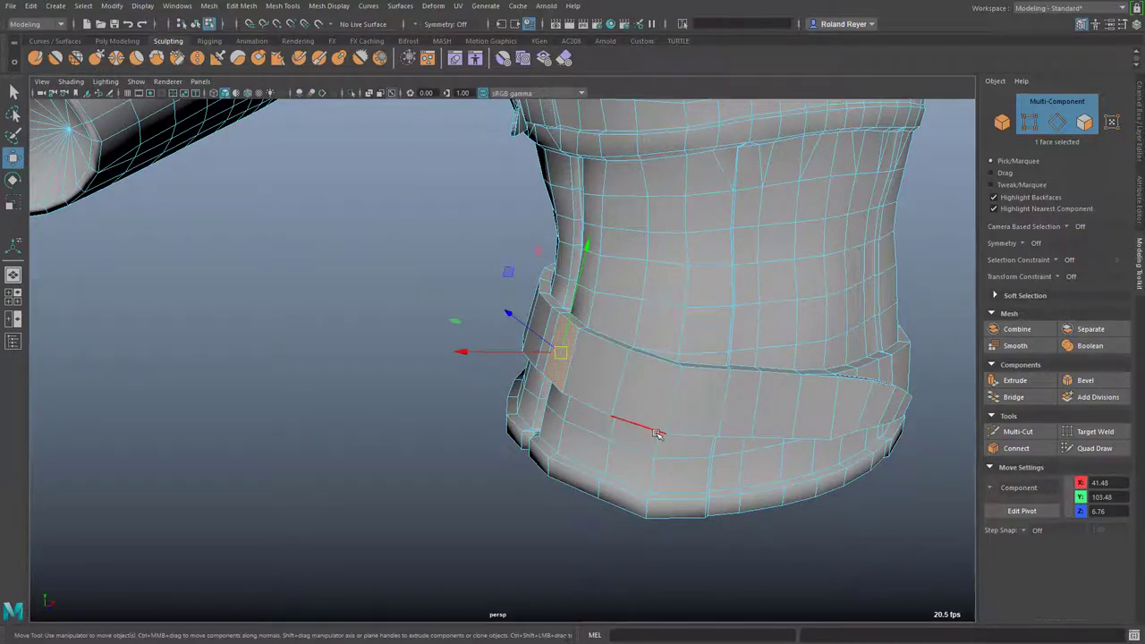
key(q)
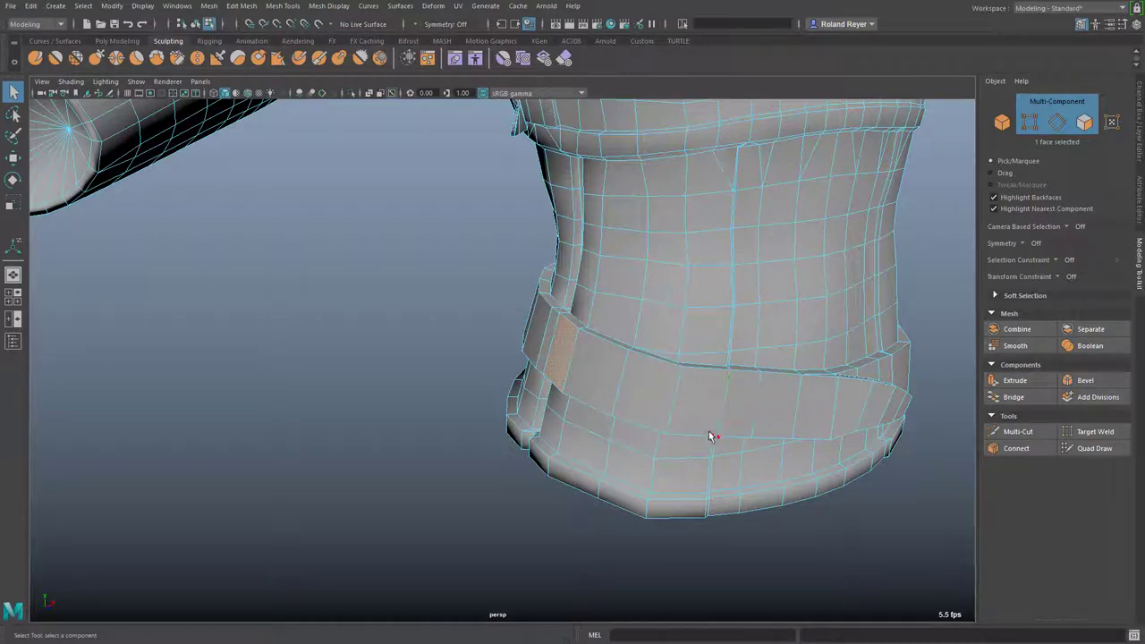
alt+drag(732, 545, 629, 573)
alt+right_drag(598, 569, 838, 554)
alt+drag(839, 556, 655, 528)
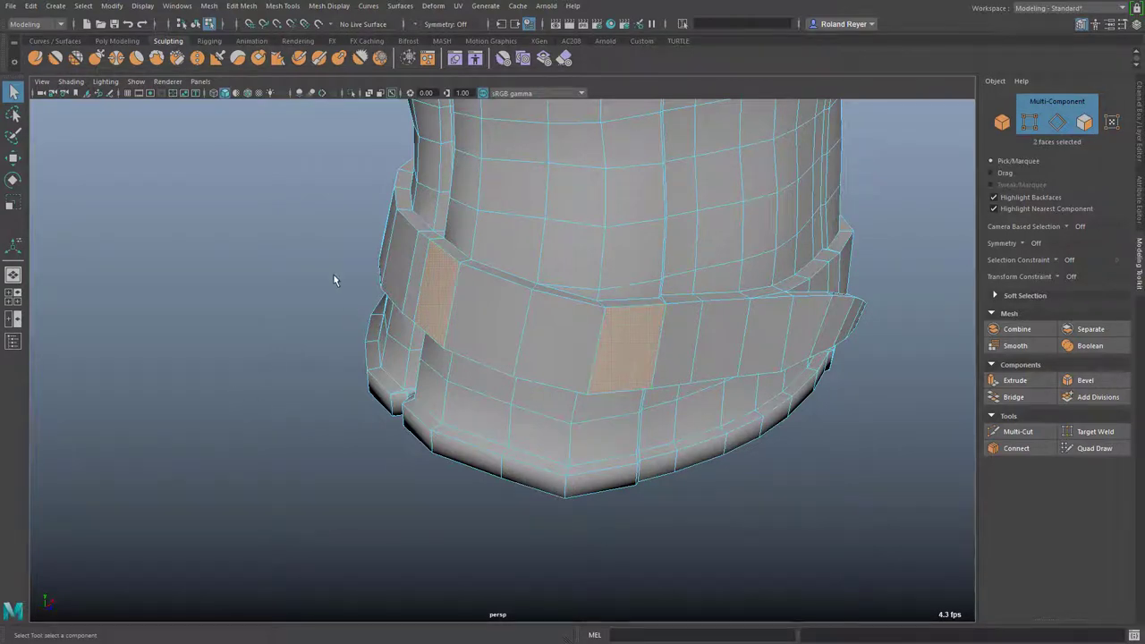
- Extrude both selected faces with an offset of 1.16, and extrude them again with a Local Translate Z of 0.72
shift+right_drag(334, 276, 340, 315)
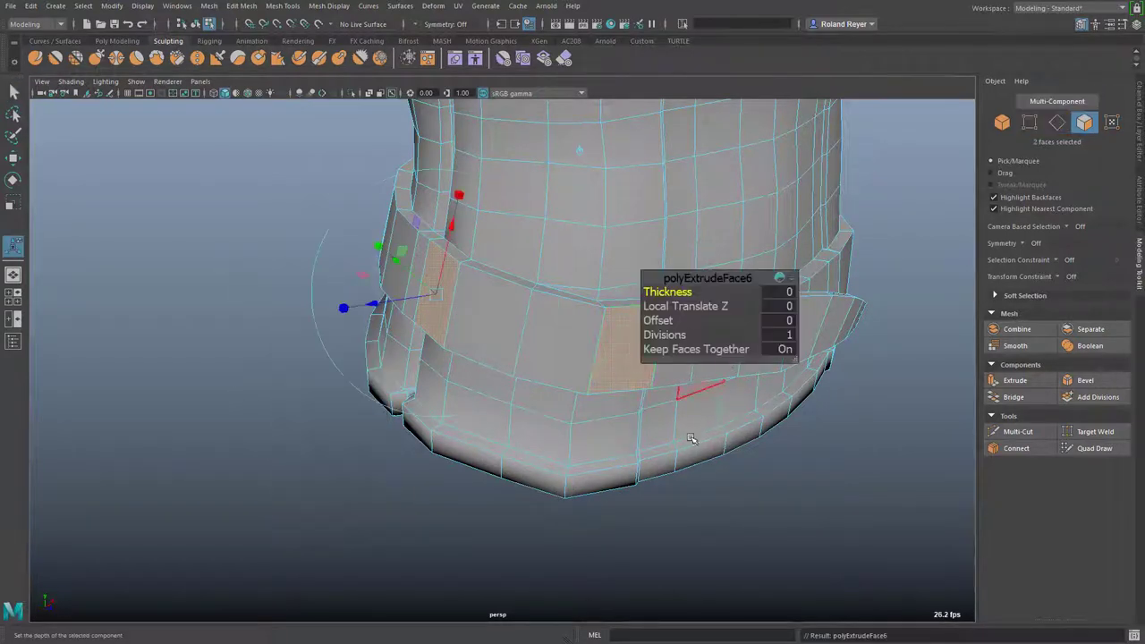
drag(678, 320, 715, 330)
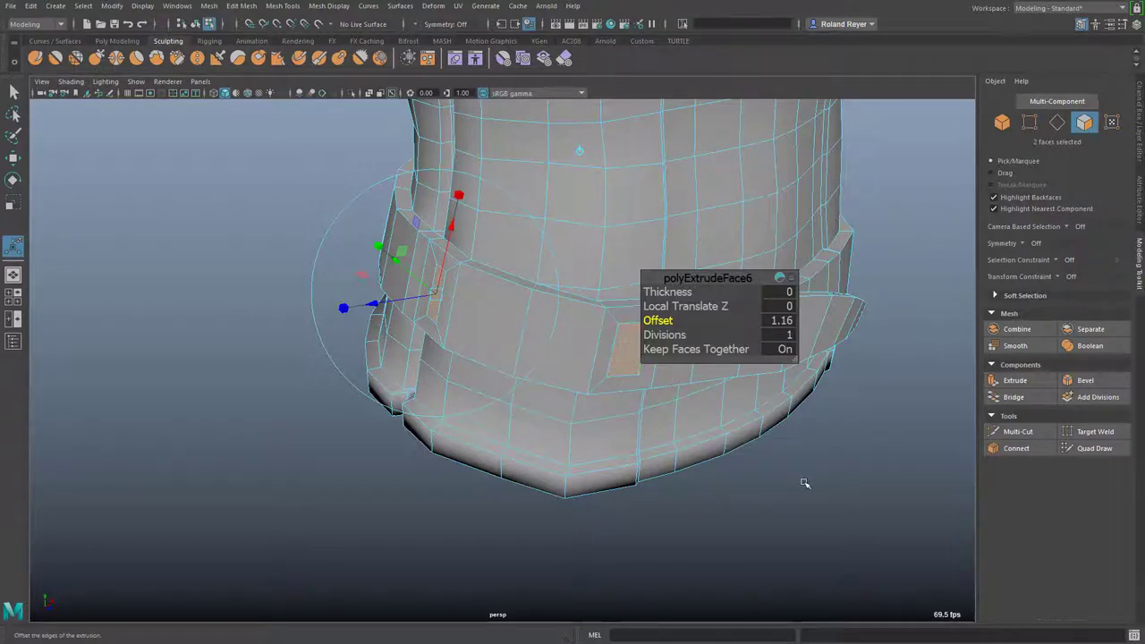
key(ctrl+e)
drag(679, 307, 687, 307)
middle_drag(686, 307, 718, 313)
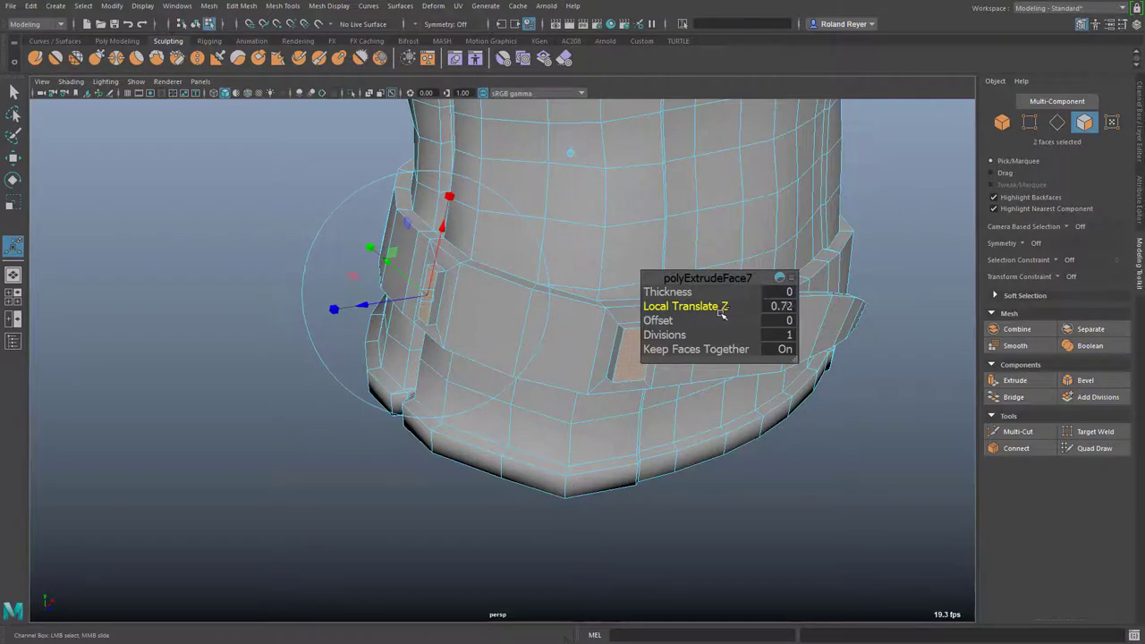
- Select one narrow side face on each of the two raised blocks for bridging a strap along the belt
click(611, 358)
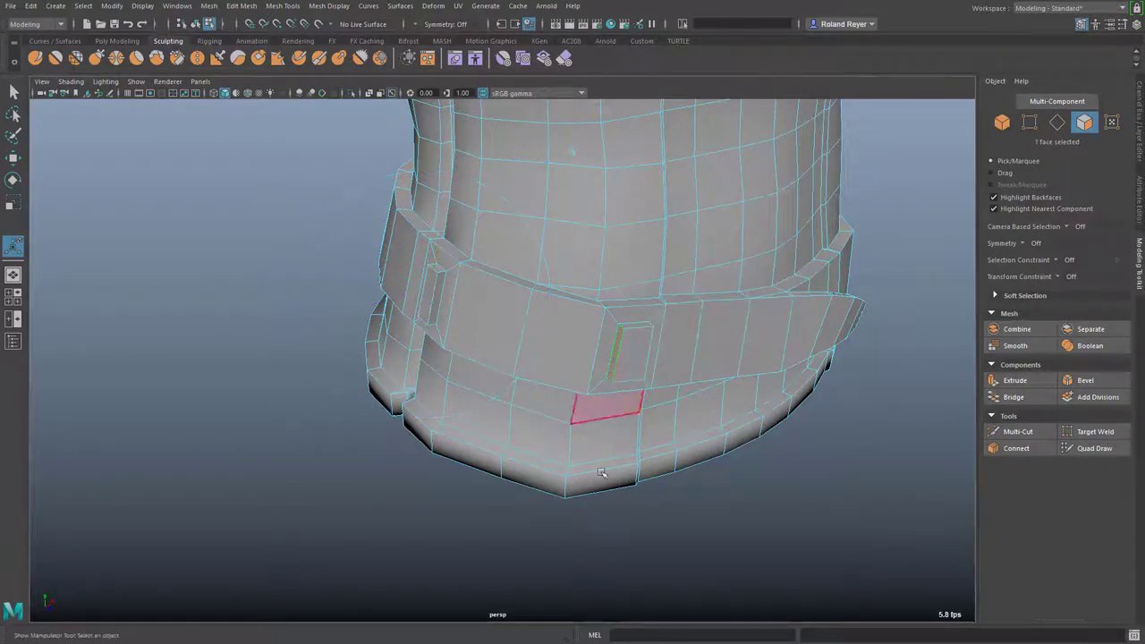
alt+middle_drag(499, 482, 550, 483)
alt+right_drag(464, 487, 630, 487)
alt+drag(630, 488, 519, 325)
shift+click(475, 274)
alt+drag(650, 460, 533, 489)
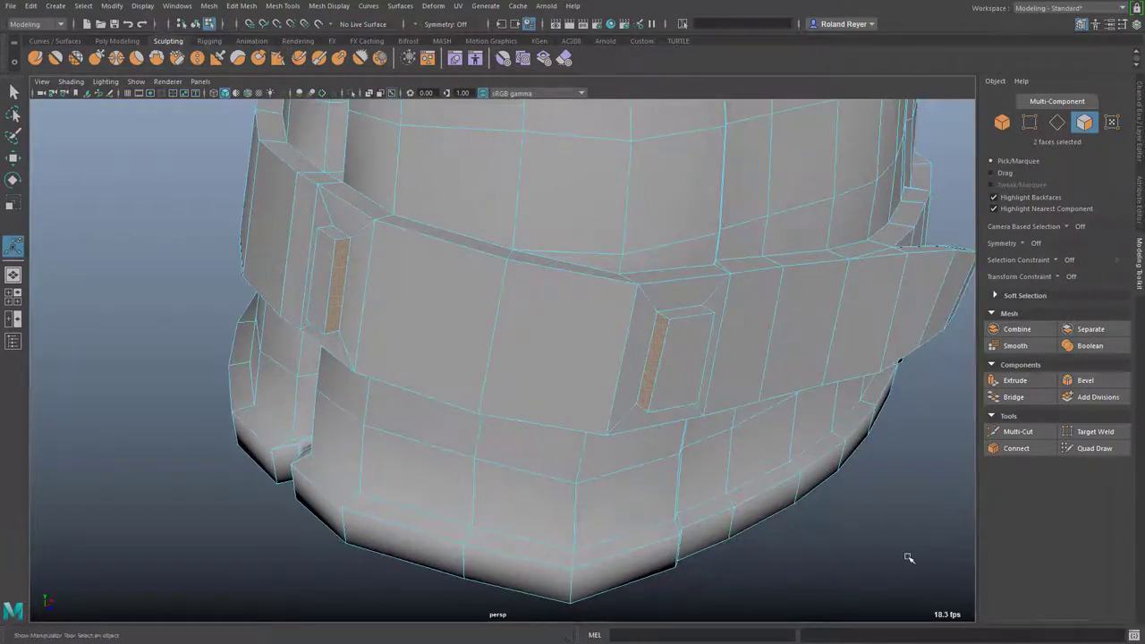
- Bridge the two selected side faces using a smooth path with 5 divisions
shift+click(1035, 398)
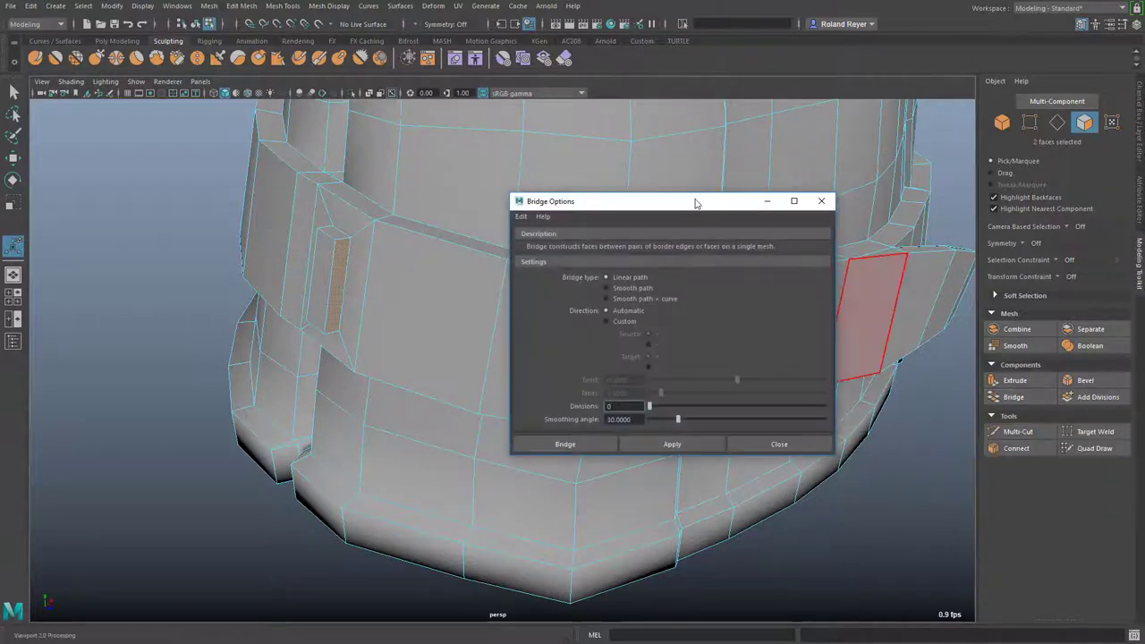
drag(703, 203, 823, 171)
click(759, 257)
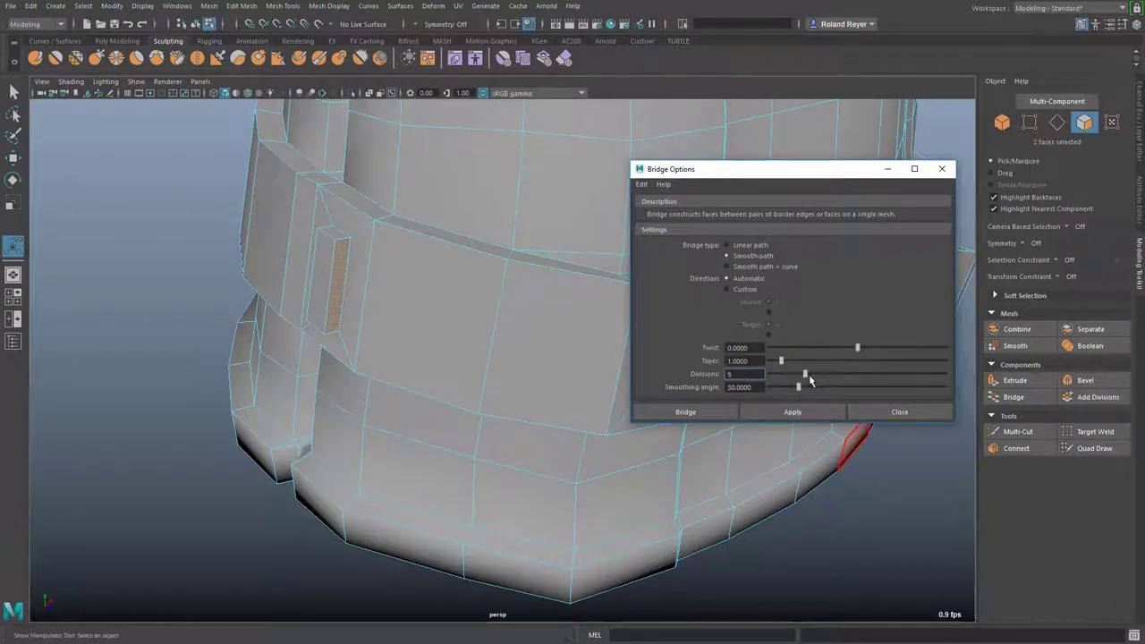
click(724, 410)
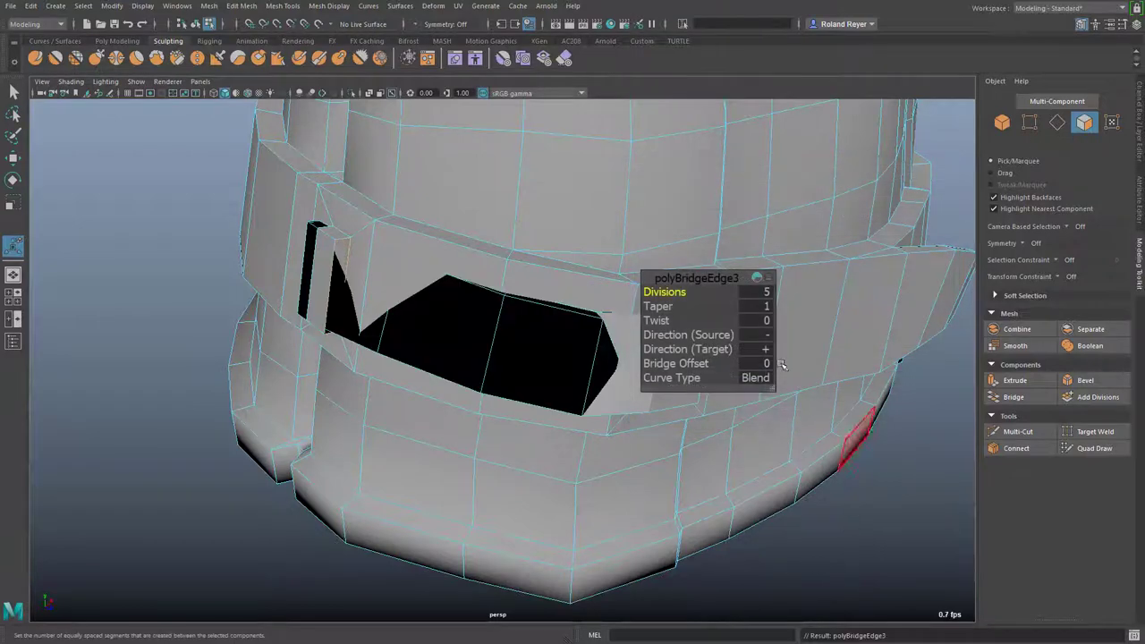
- Set the bridge's source direction to + so the strap arches over the outside of the belt
drag(716, 272, 787, 234)
alt+drag(758, 472, 707, 421)
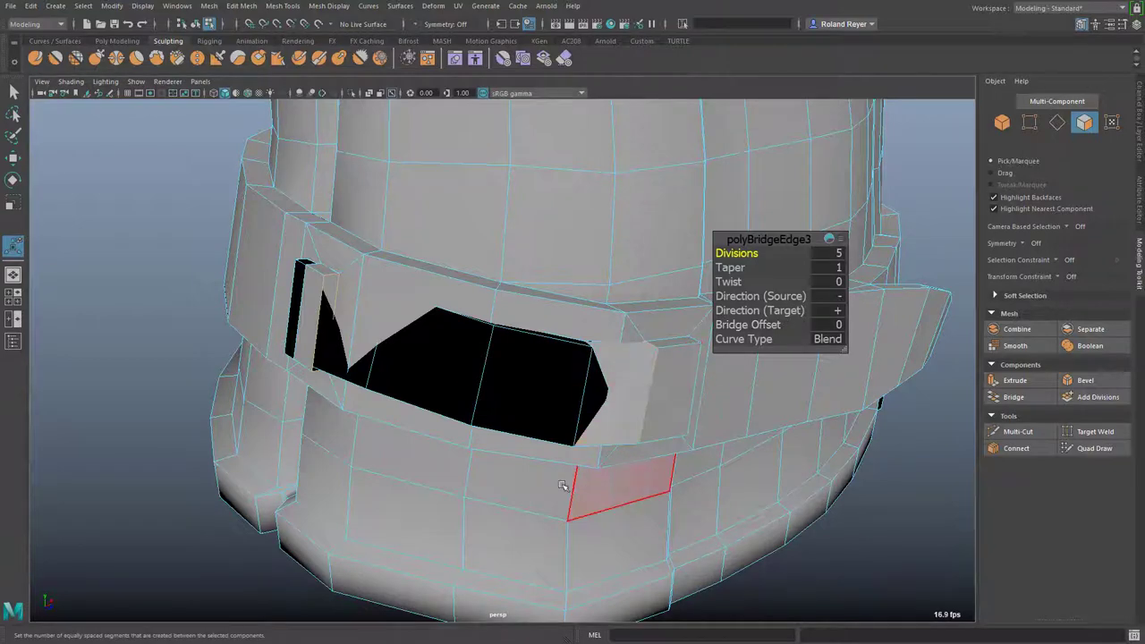
alt+drag(539, 477, 501, 481)
alt+drag(350, 421, 373, 322)
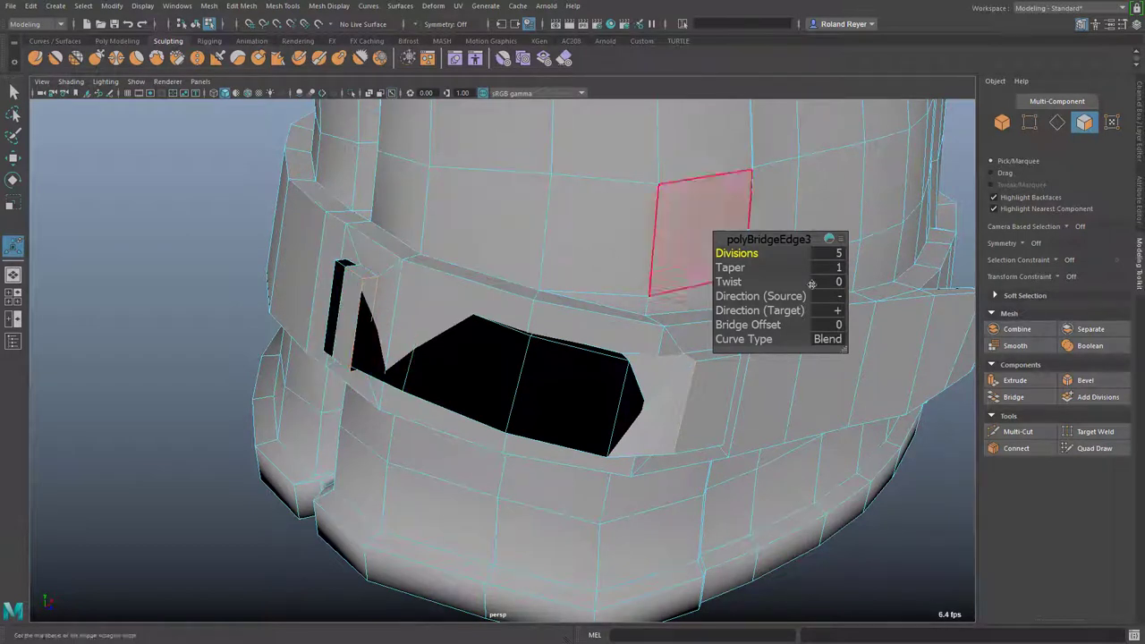
click(840, 300)
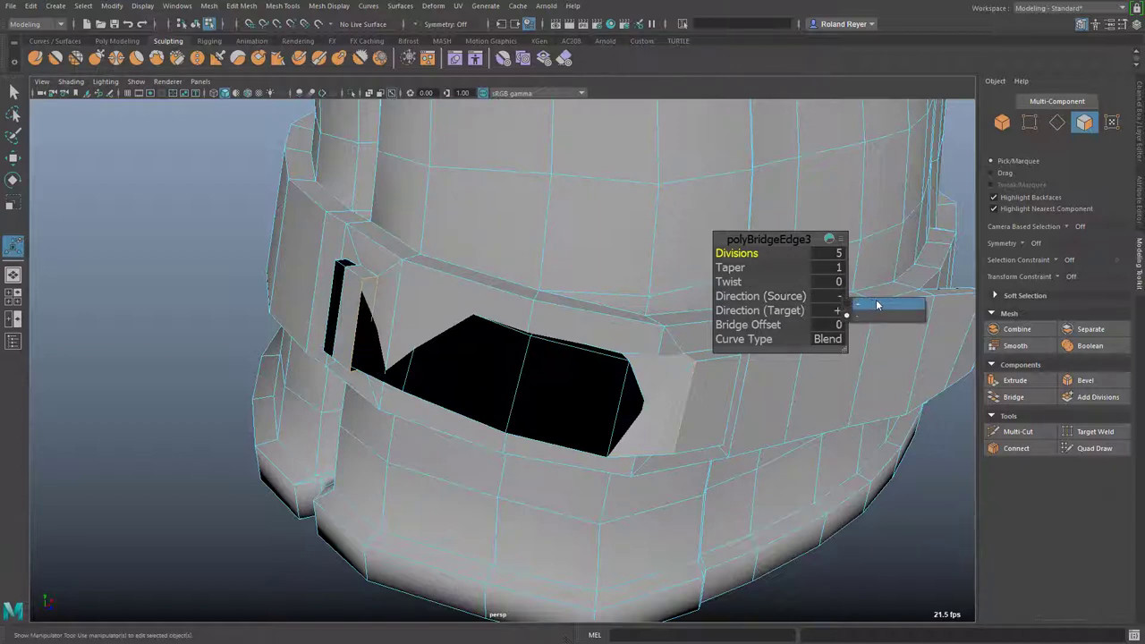
click(880, 305)
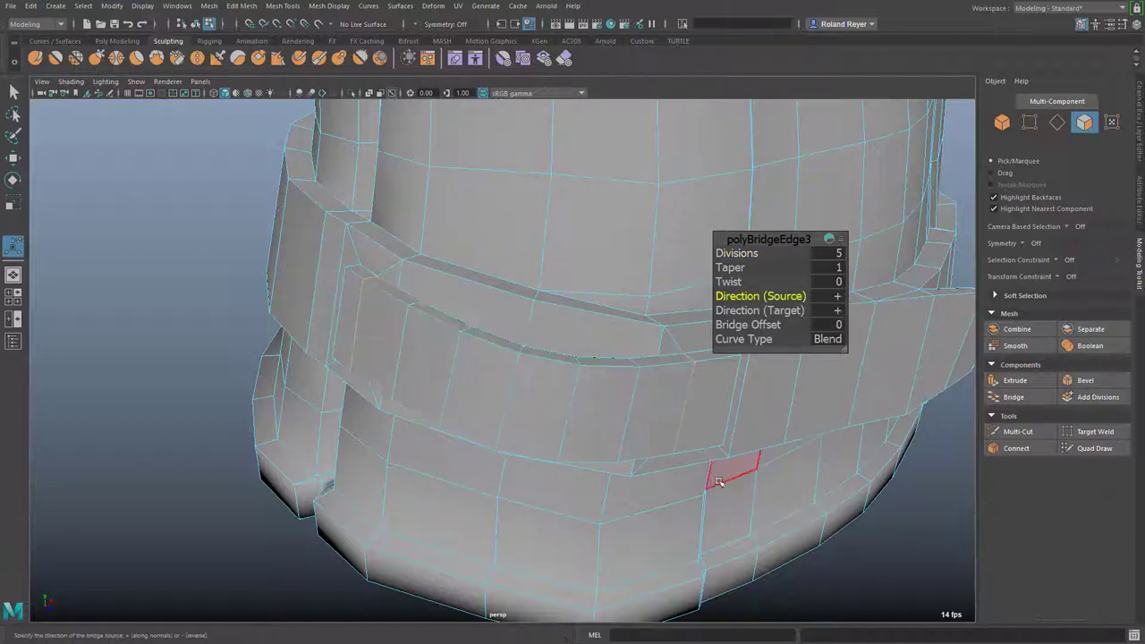
- Select the ring of four edges around the middle of the bridged strap for moving
alt+drag(741, 471, 506, 448)
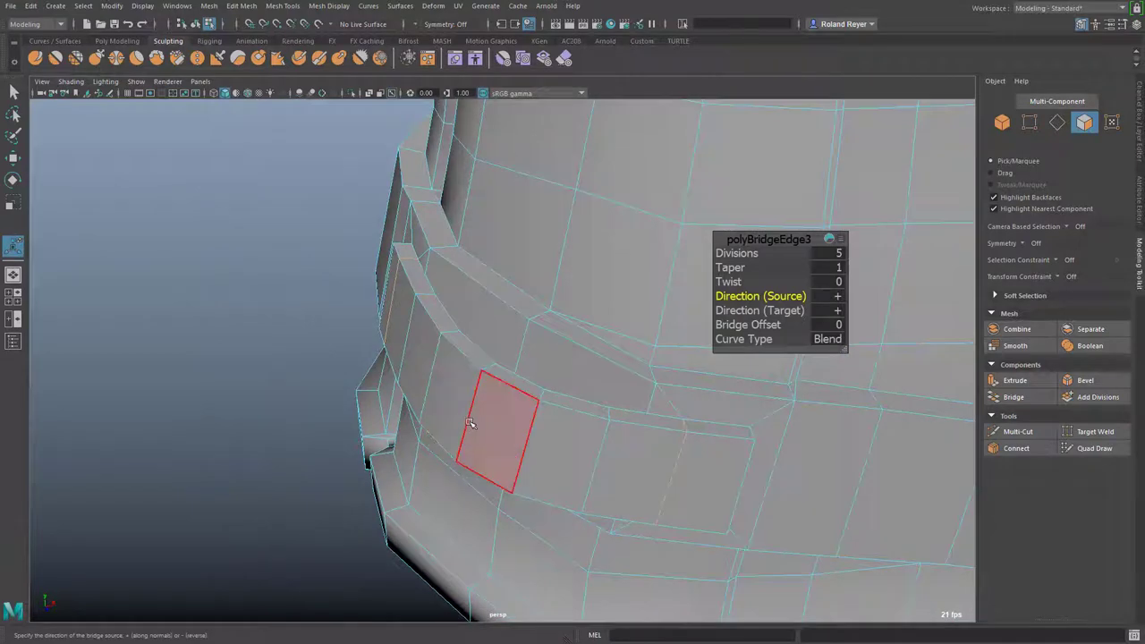
right_drag(472, 428, 486, 394)
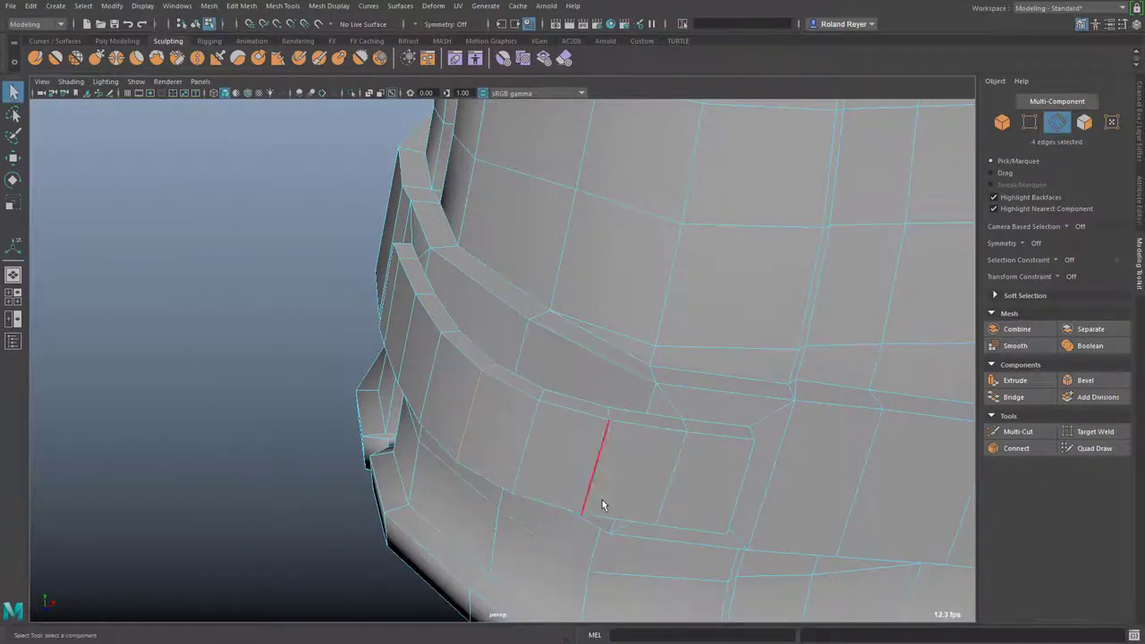
alt+drag(598, 504, 621, 478)
key(w)
alt+drag(612, 552, 713, 431)
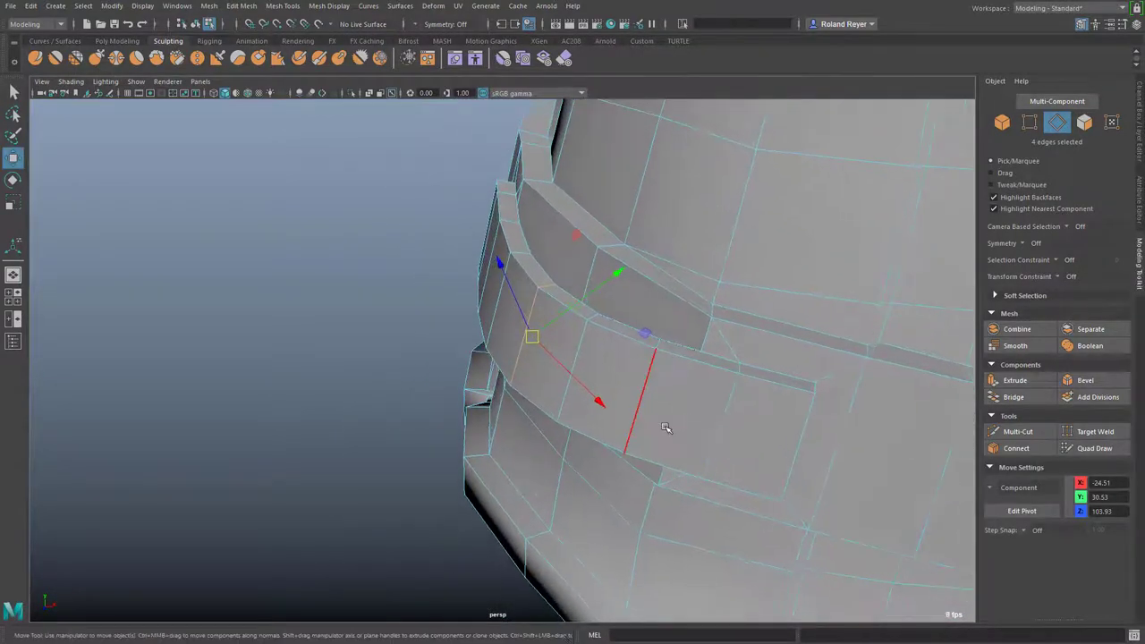
click(666, 428)
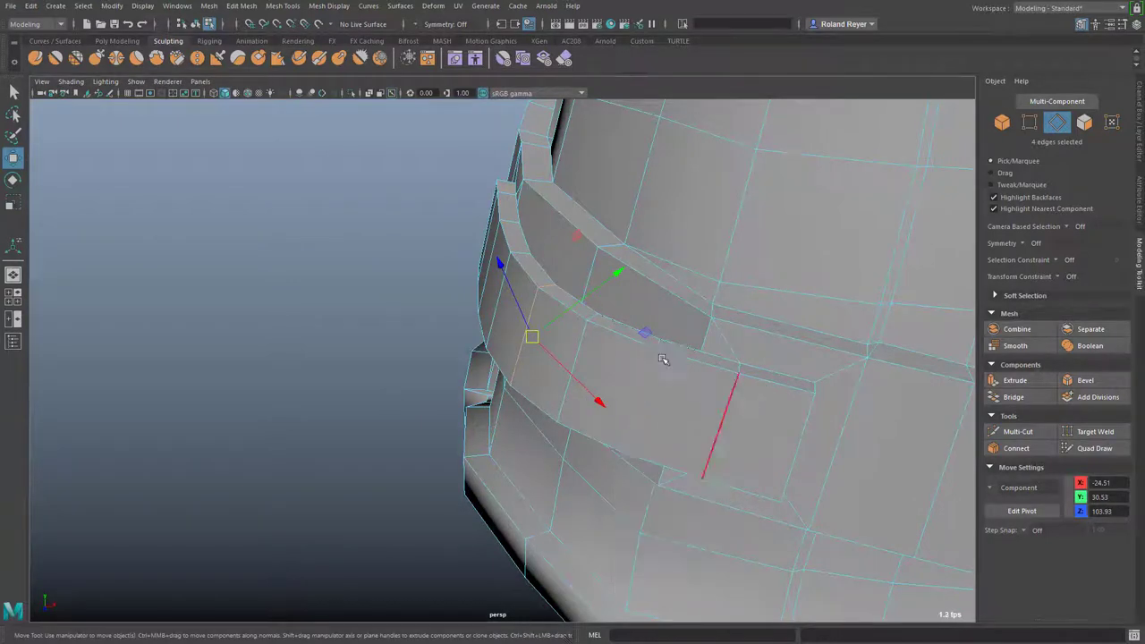
- Align the Scale tool's pivot orientation to the long edge of the selected ring across the strap
key(r)
mouse_move(663, 462)
alt+mouse_down()
mouse_move(672, 465)
mouse_move(650, 460)
alt+mouse_up()
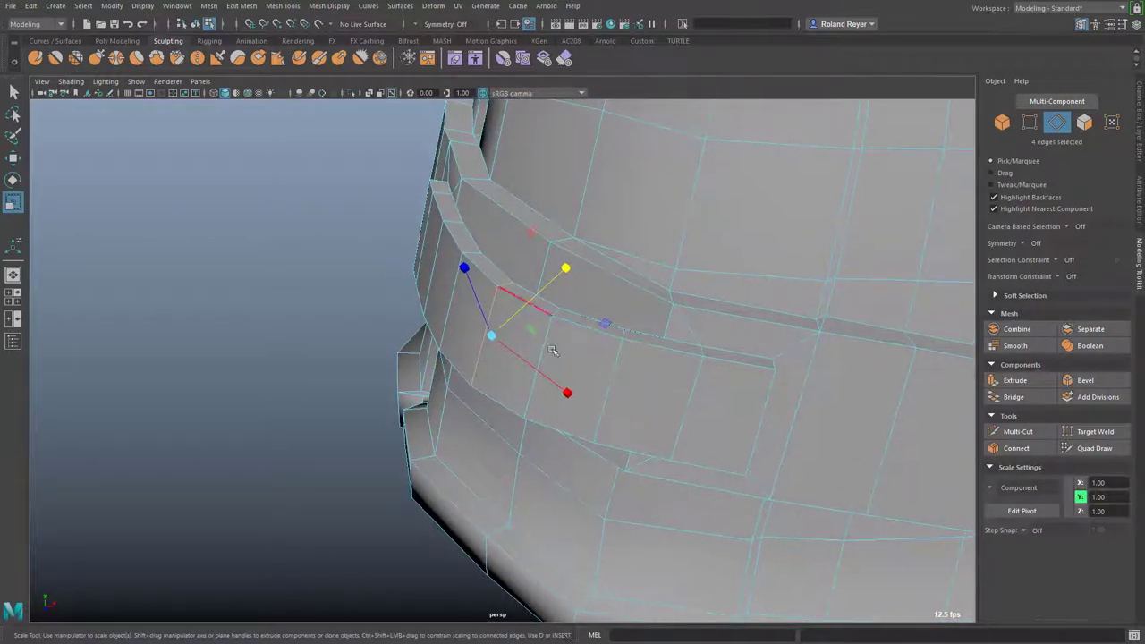
alt+drag(518, 451, 524, 496)
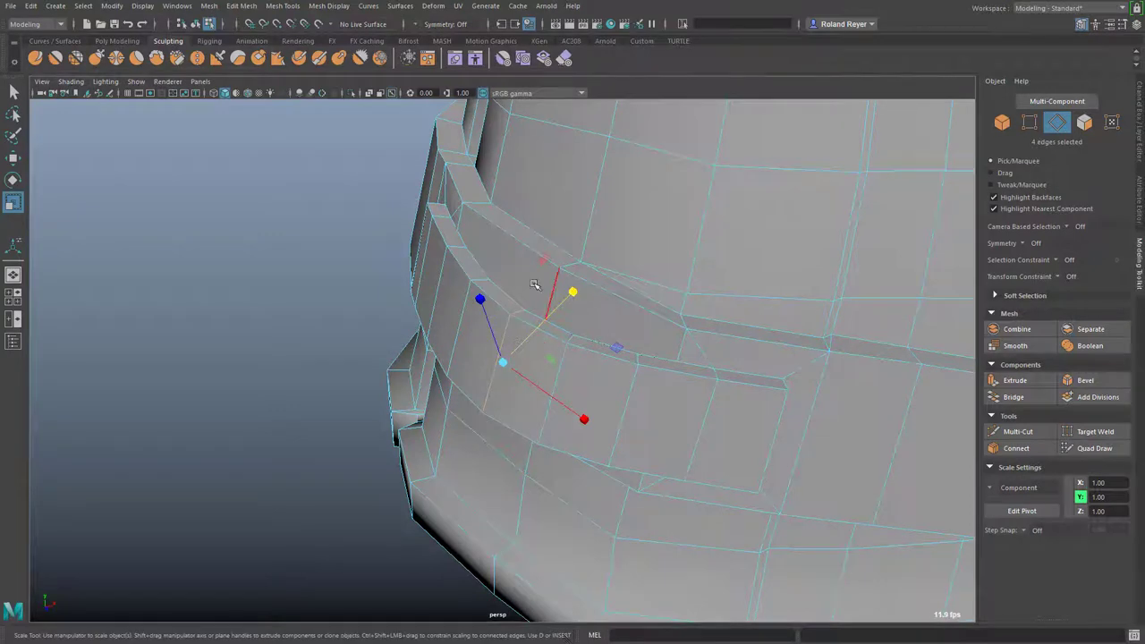
alt+drag(537, 447, 585, 404)
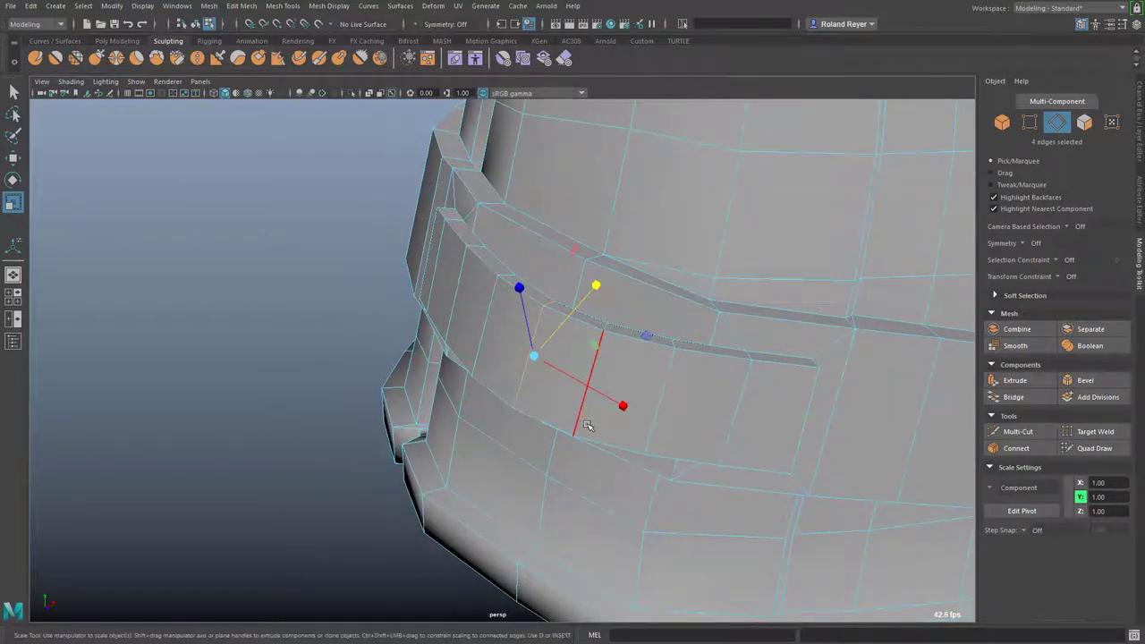
key(d)
alt+right_drag(568, 447, 677, 496)
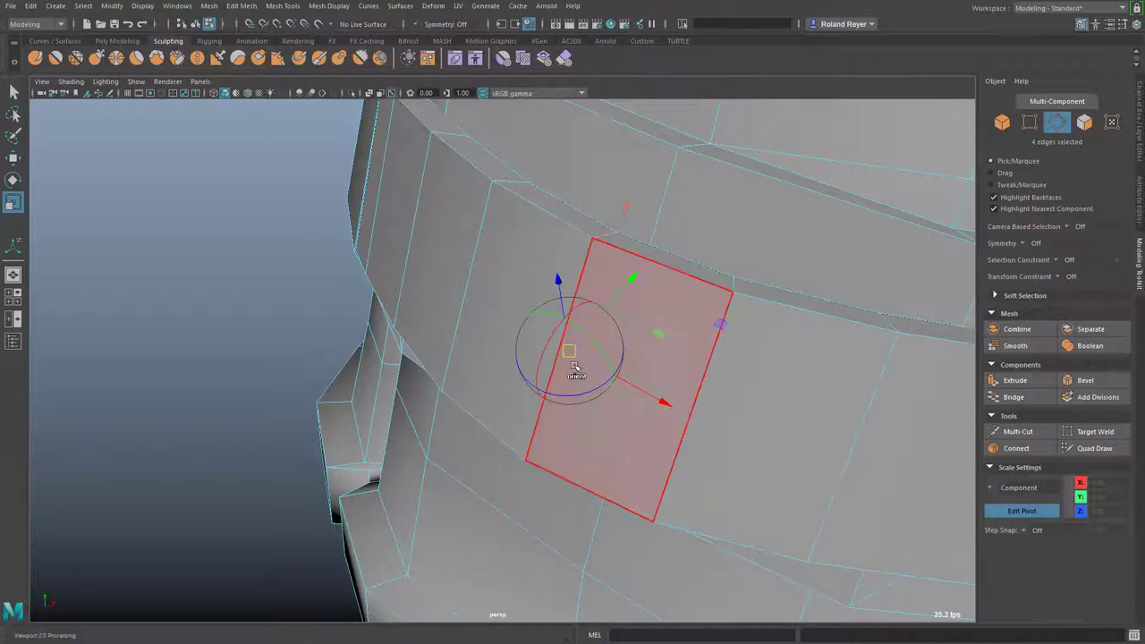
click(584, 272)
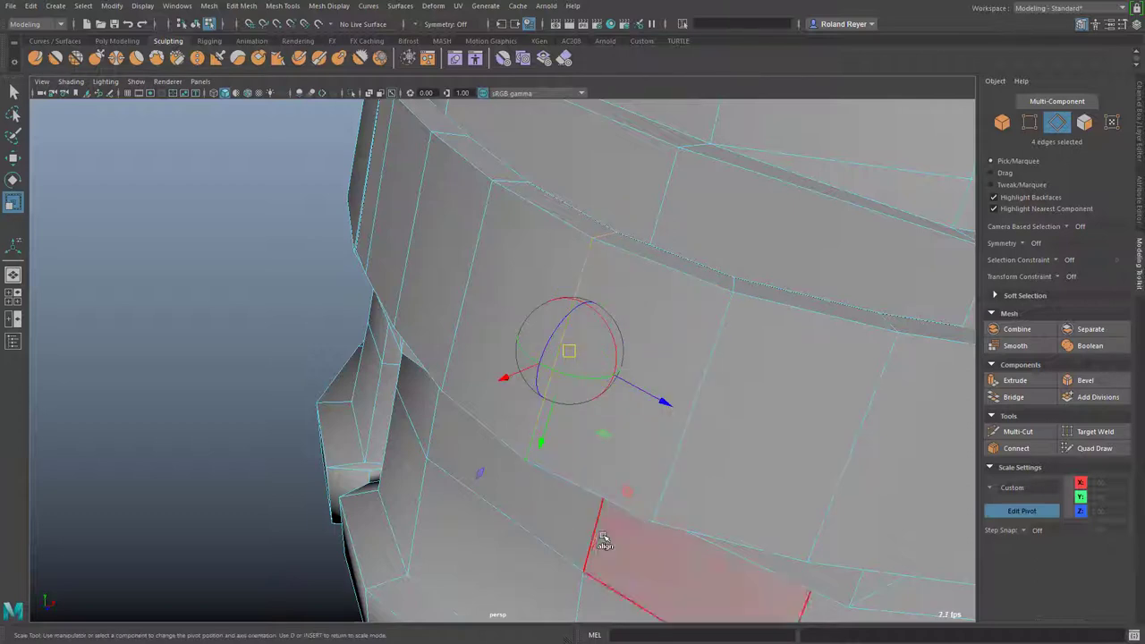
alt+drag(583, 543, 614, 473)
key(d)
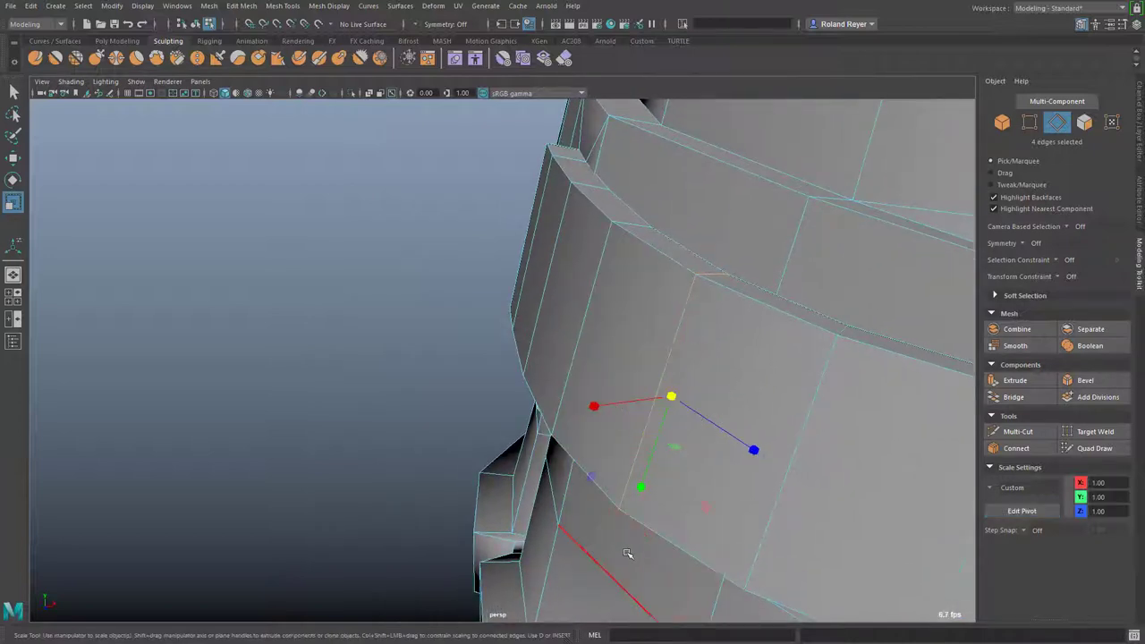
- Turn on Soft Selection and scale the strap's middle edge ring down in width and thickness
mouse_move(641, 491)
mouse_down()
mouse_move(667, 460)
mouse_move(654, 486)
mouse_up()
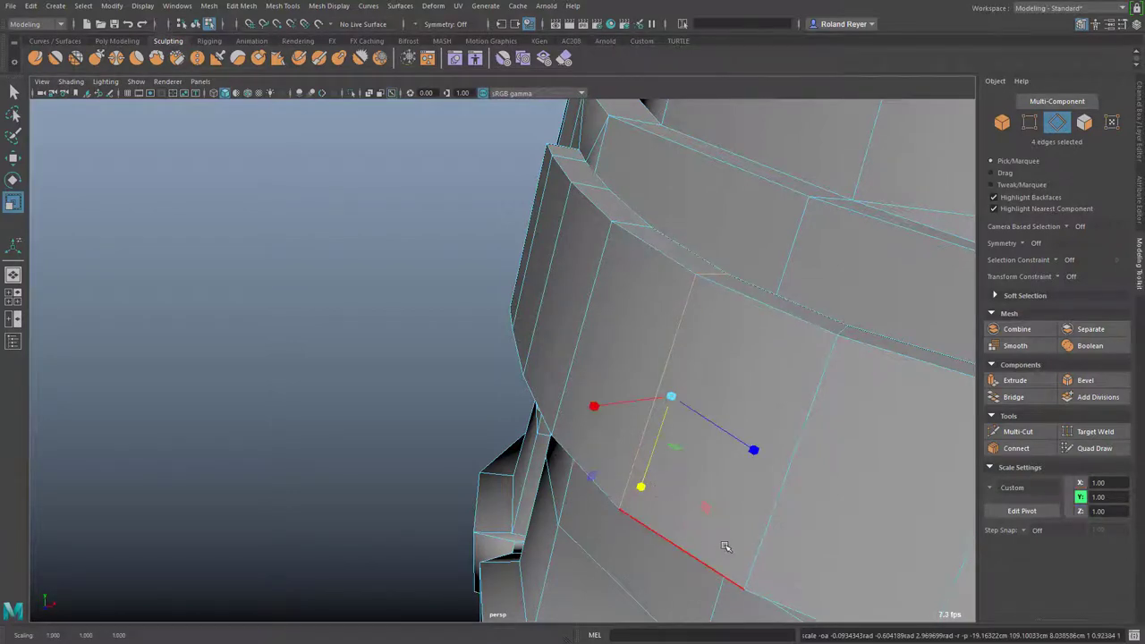
key(b)
alt+drag(861, 578, 612, 516)
drag(564, 462, 573, 434)
drag(503, 387, 530, 387)
- Examine the shape of the new strap and belt end from several angles and against the whole body suit
alt+drag(808, 450, 708, 485)
alt+middle_drag(931, 512, 799, 488)
alt+right_drag(799, 487, 593, 470)
alt+middle_drag(576, 496, 599, 497)
alt+drag(598, 497, 690, 496)
alt+right_drag(751, 501, 694, 480)
alt+right_drag(770, 484, 608, 502)
alt+middle_drag(608, 503, 613, 545)
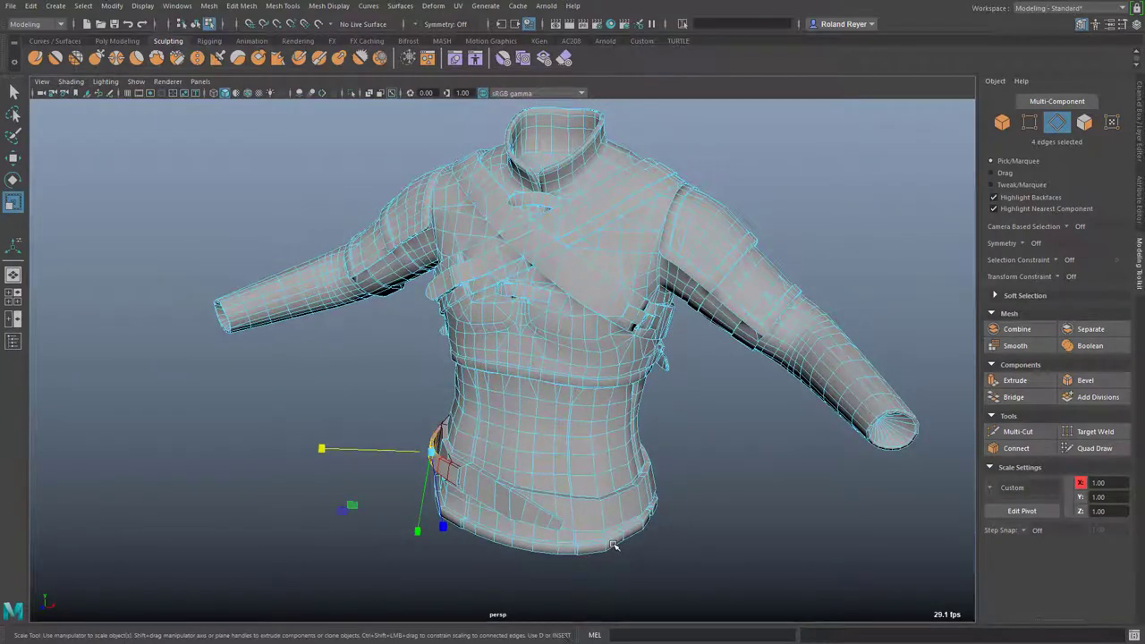